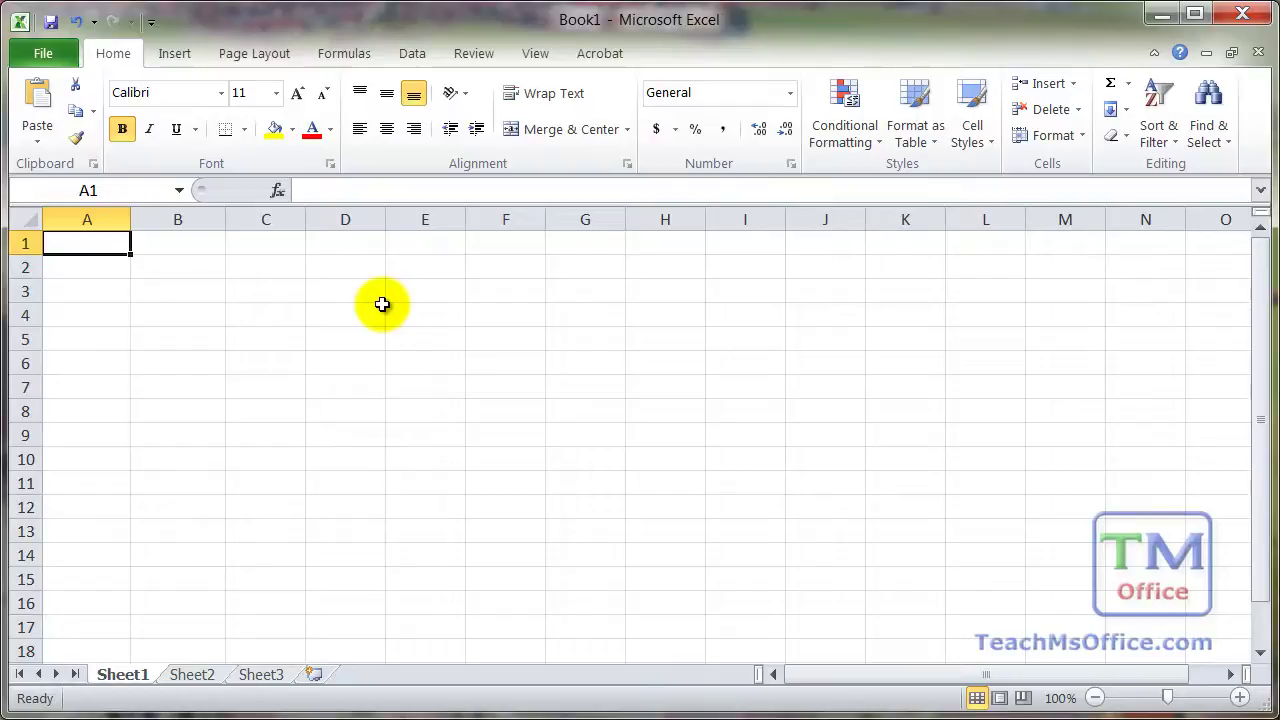
# - Enter the label 'Date:' in A1 and move to B1
pyautogui.write('Date:')
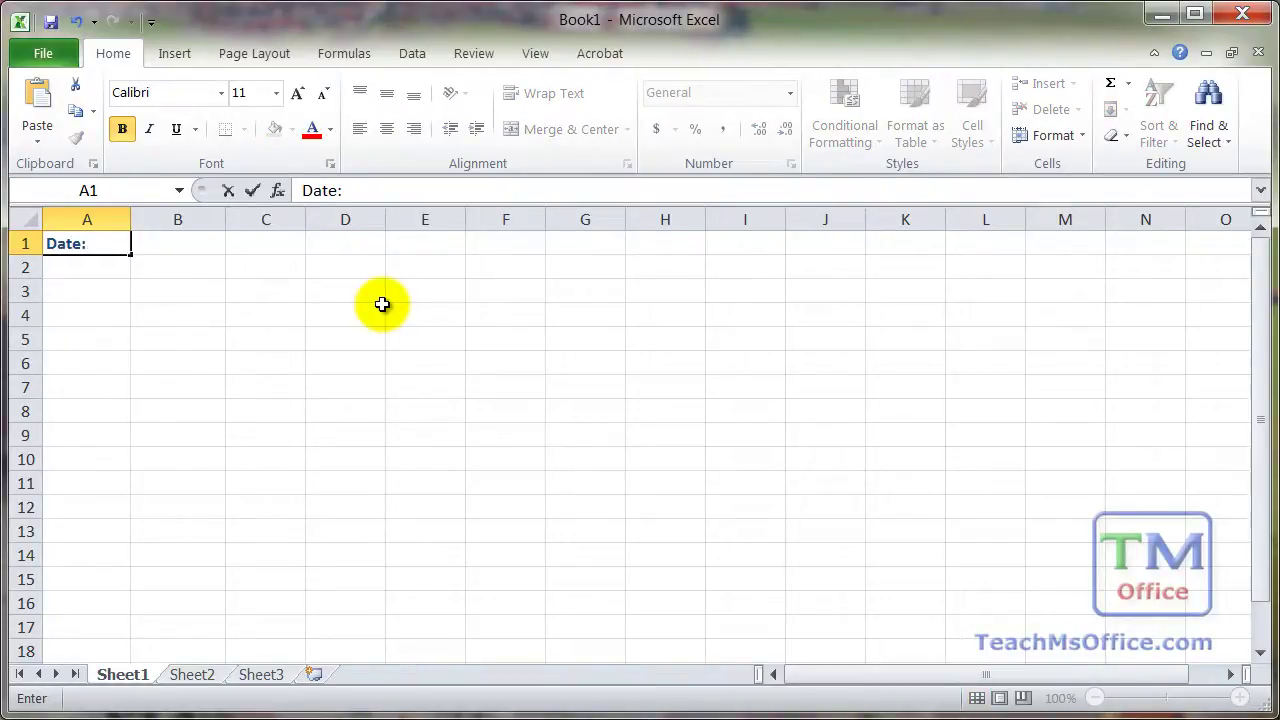
pyautogui.press('Tab')
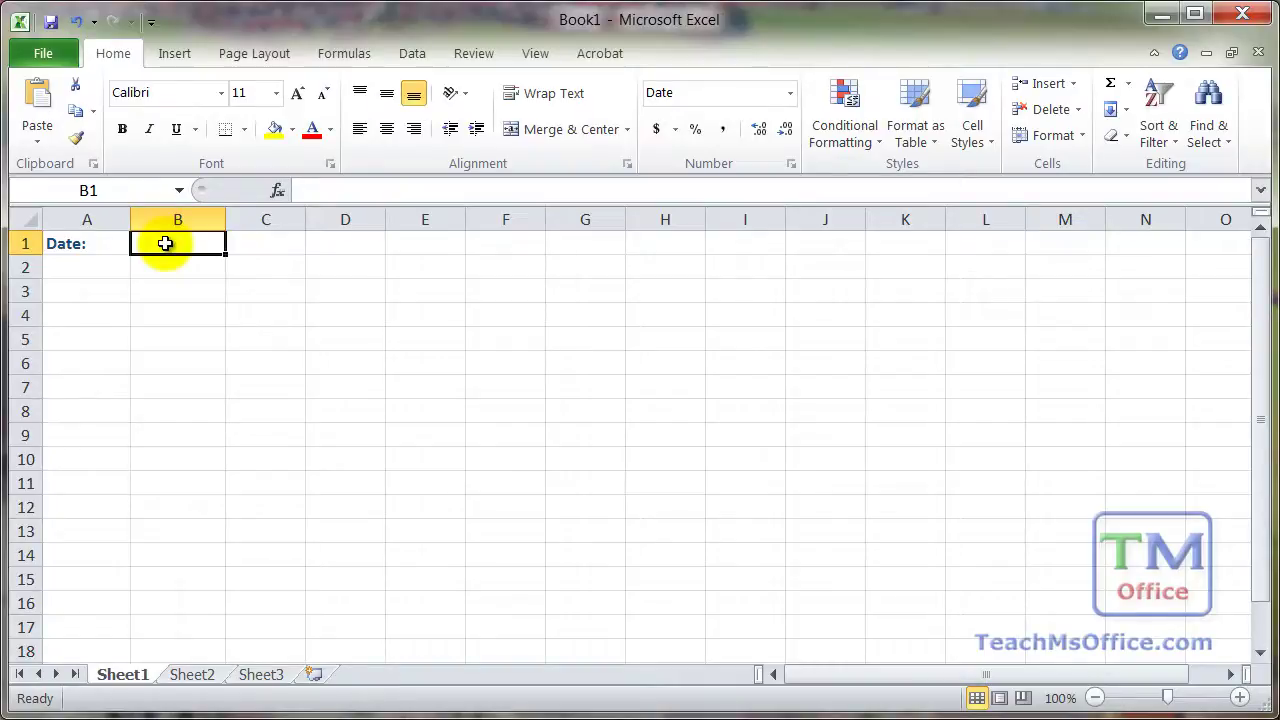
# - Open Data Validation for B1 and set Allow to Date with 'greater than or equal to'
pyautogui.click(410, 53)
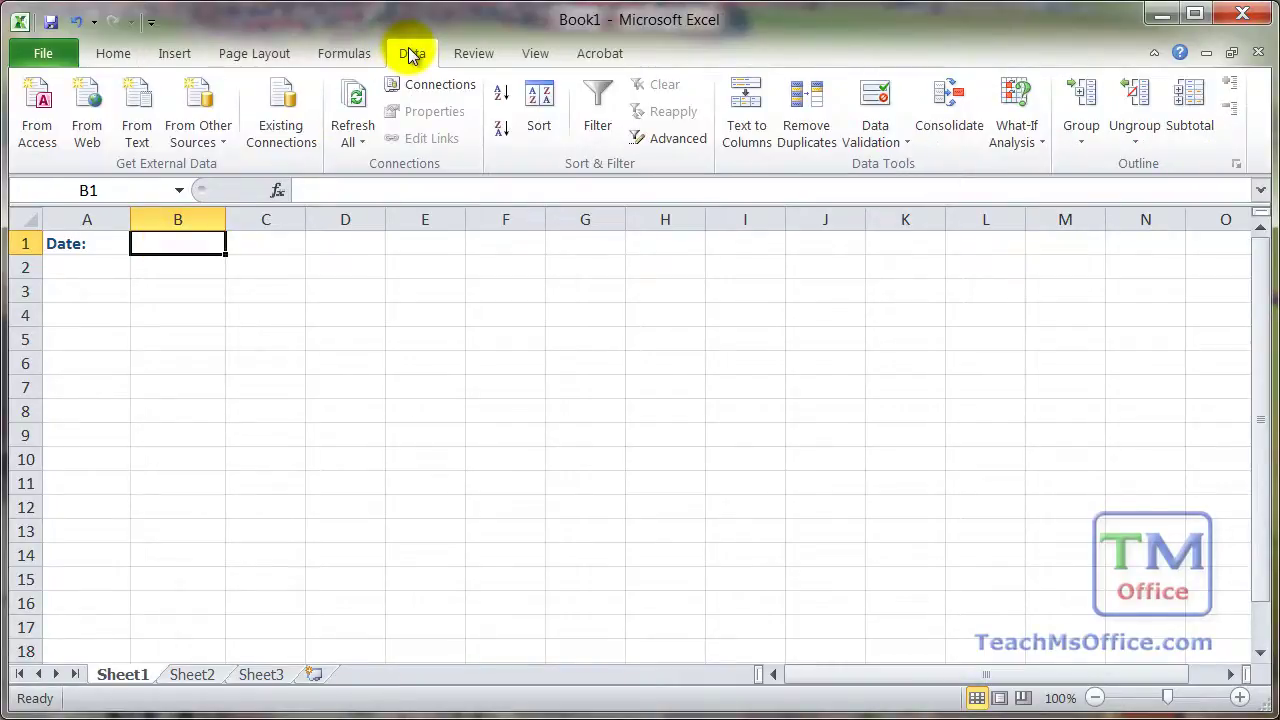
pyautogui.click(889, 95)
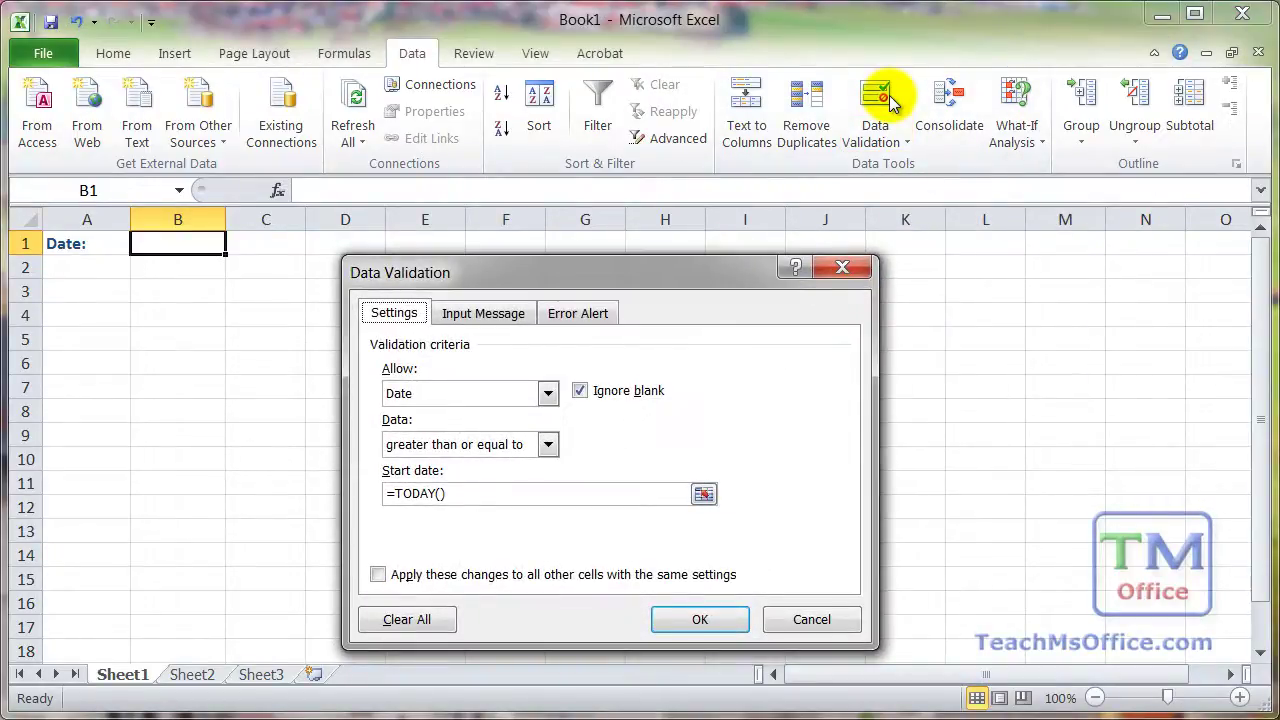
pyautogui.moveTo(668, 272); pyautogui.dragTo(668, 205)
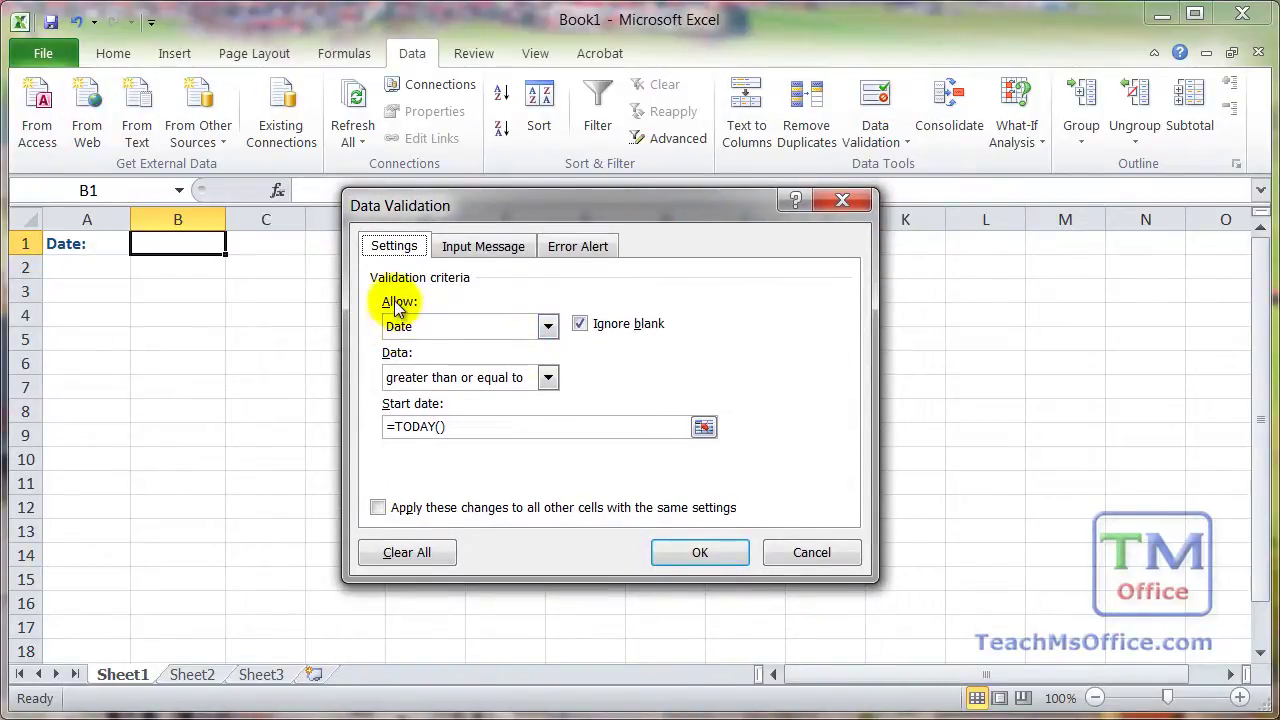
pyautogui.click(548, 326)
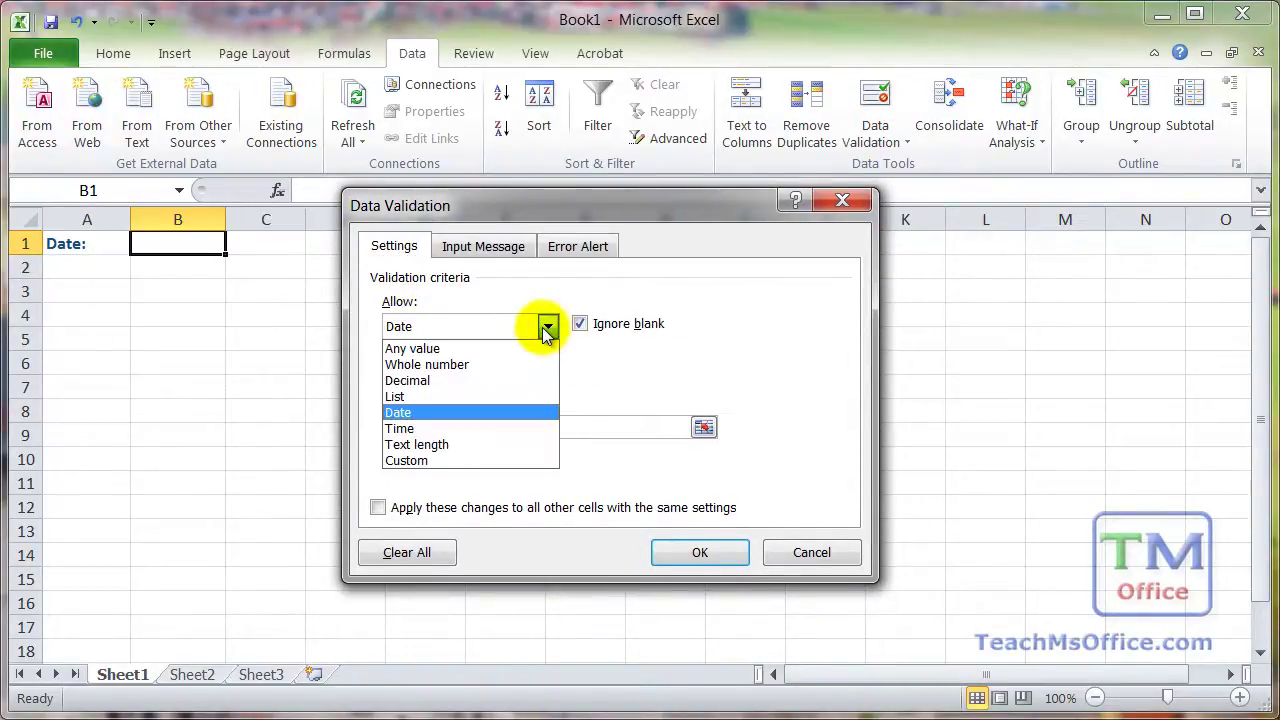
pyautogui.click(397, 413)
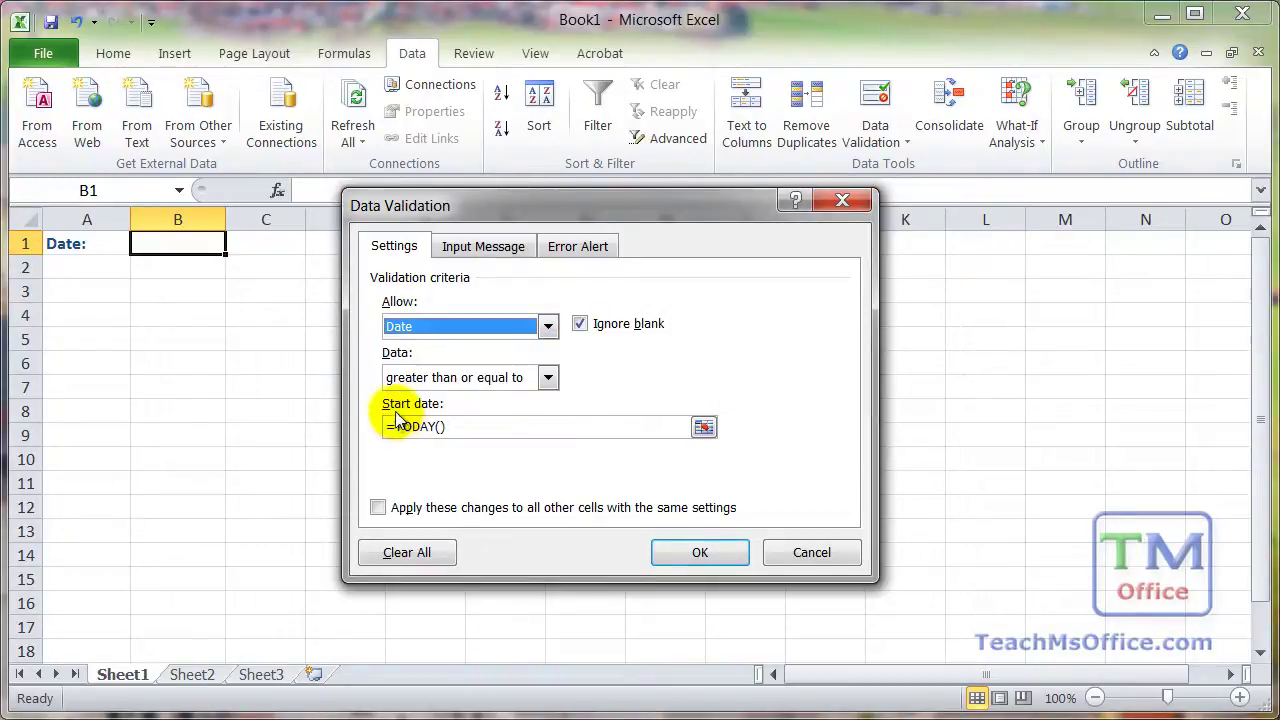
pyautogui.click(549, 378)
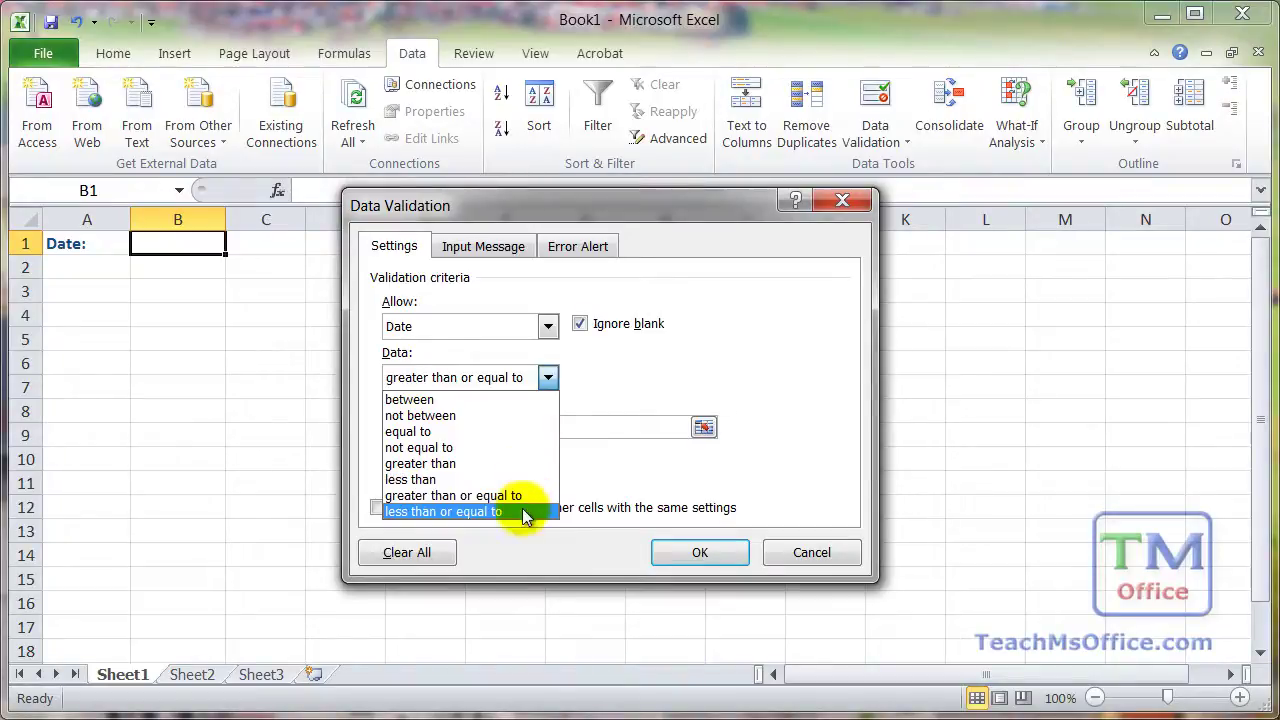
pyautogui.click(465, 498)
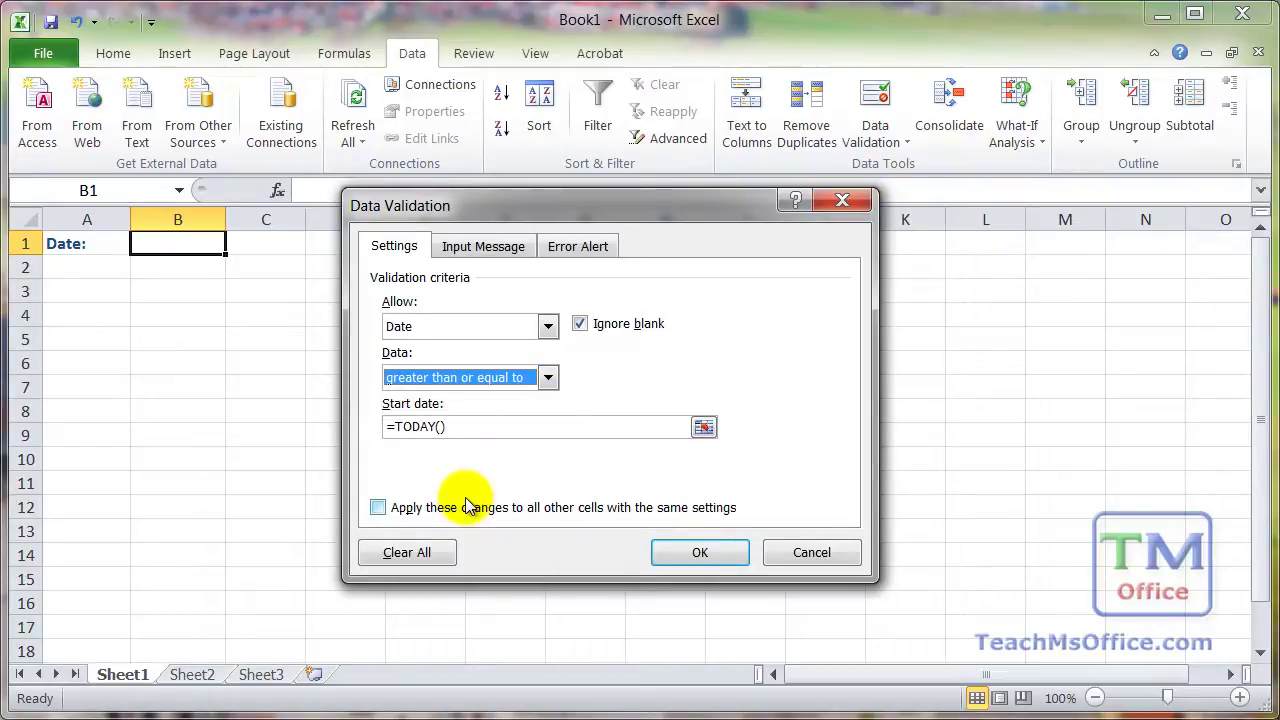
# - Replace B1's validation start date with =today() and apply the rule
pyautogui.moveTo(466, 423); pyautogui.dragTo(335, 423)
pyautogui.press('Delete')
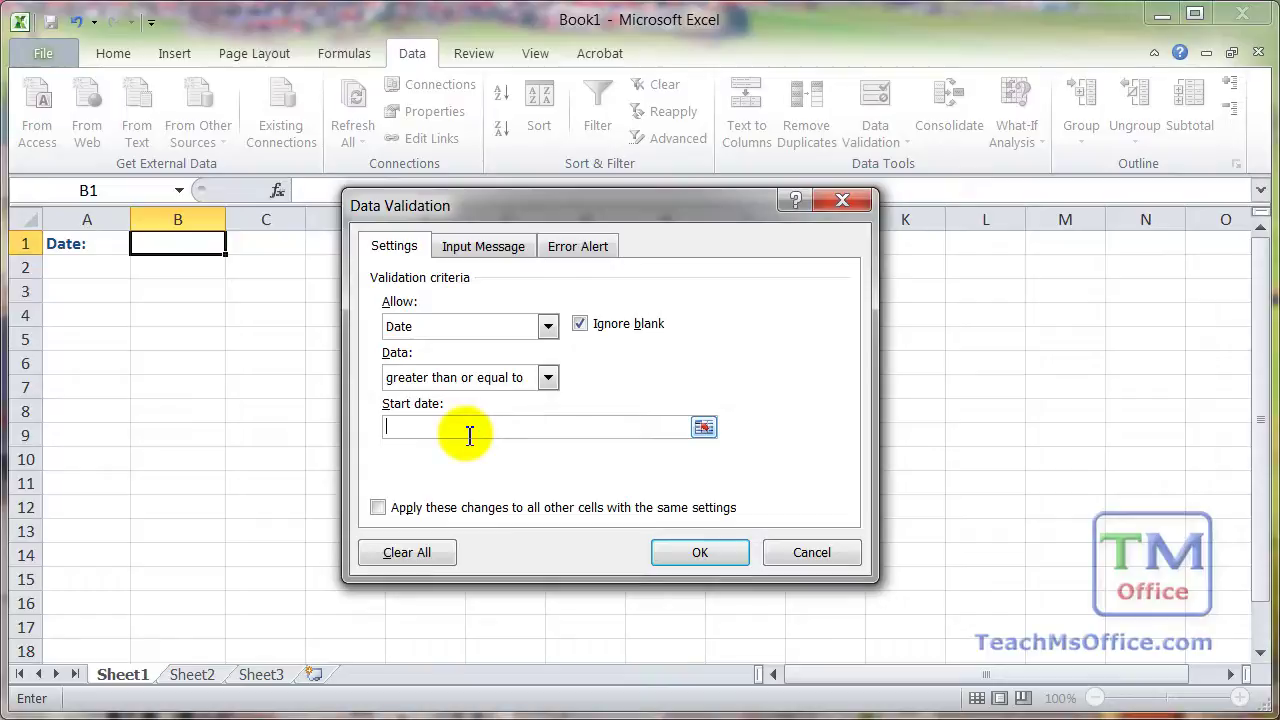
pyautogui.write('=today()')
pyautogui.click(685, 558)
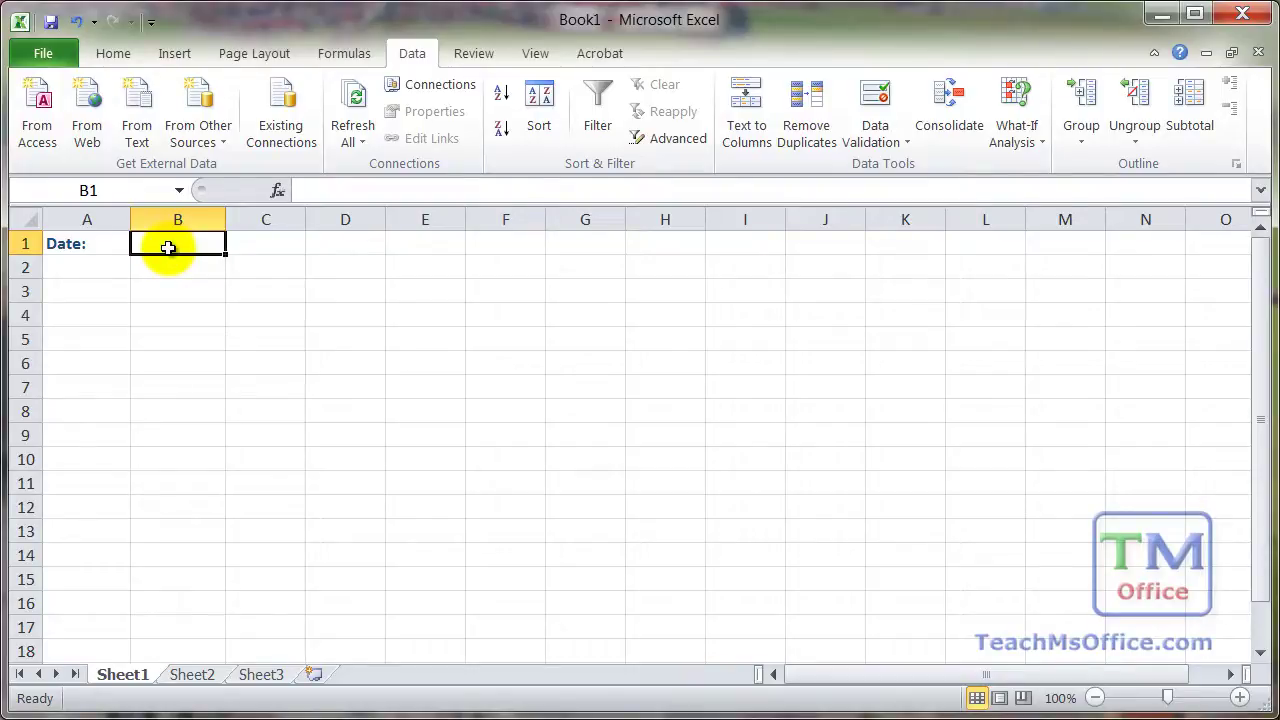
# - Enter 12/15/2012 in B1, then correct it to 12/18/2012
pyautogui.write('12/15/2012')
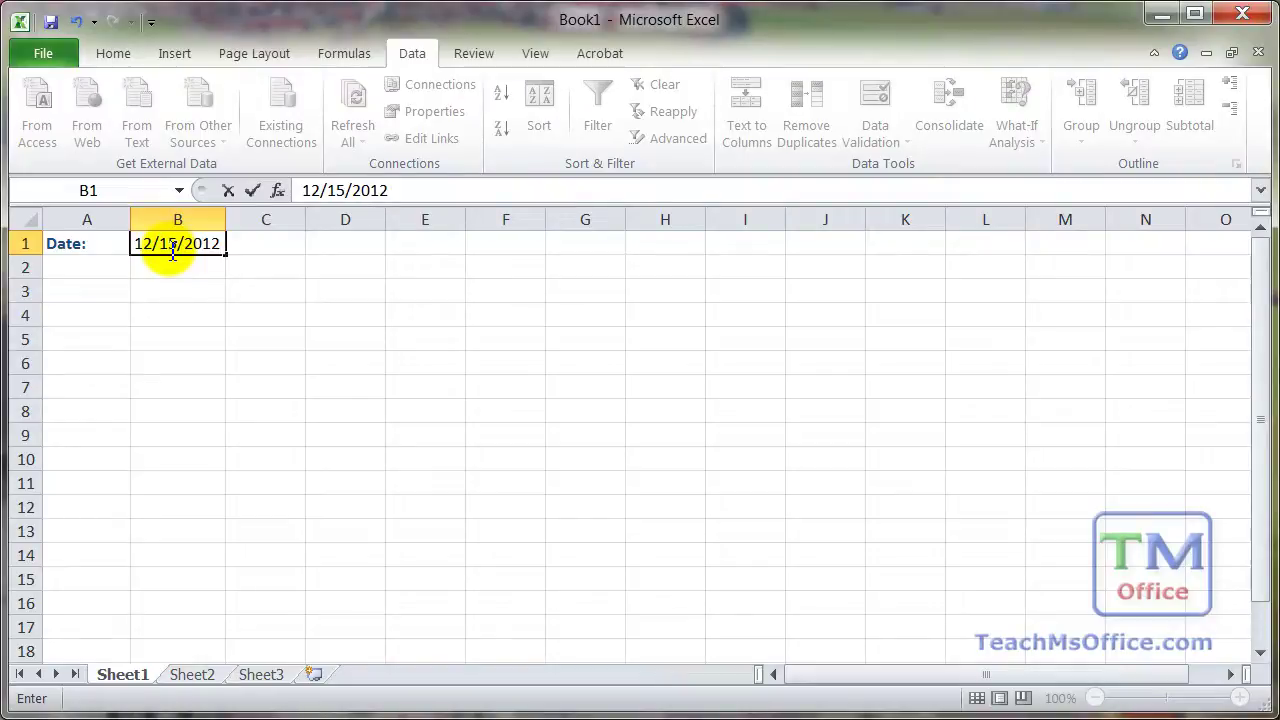
pyautogui.hotkey('ctrl', 'Return')
pyautogui.doubleClick(170, 245)
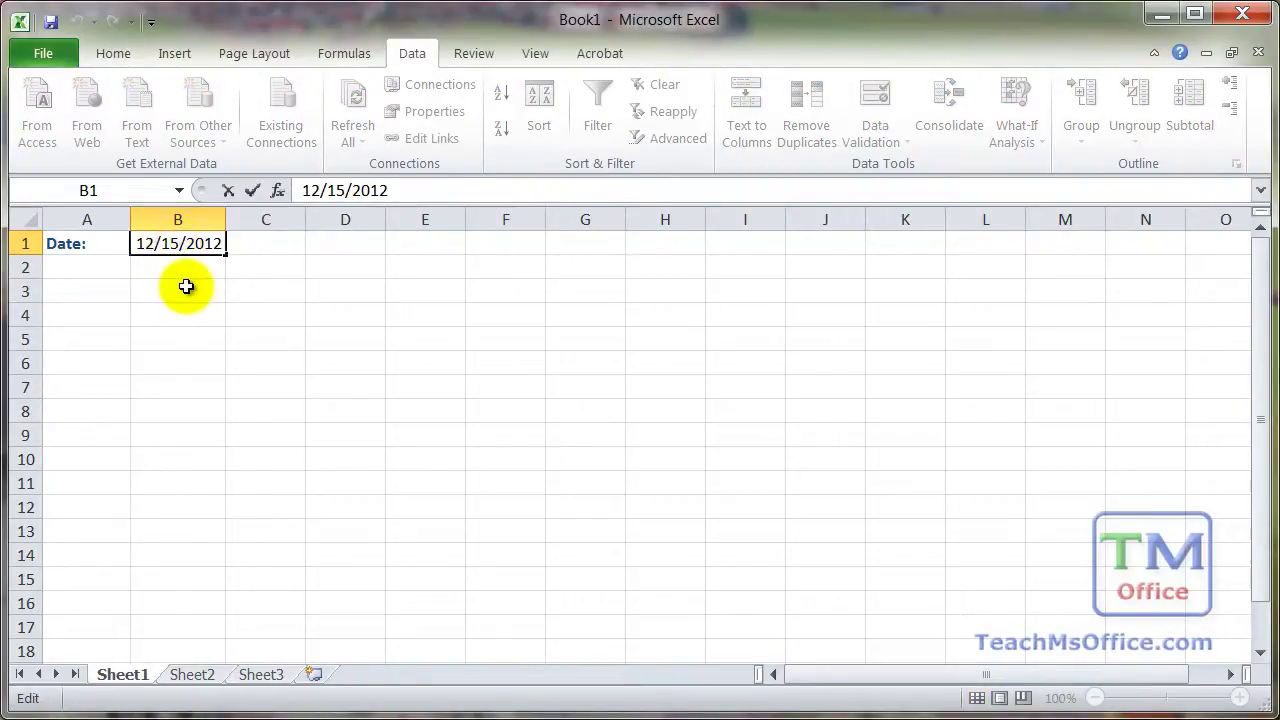
pyautogui.press('BackSpace')
pyautogui.write('8')
pyautogui.hotkey('ctrl', 'Return')
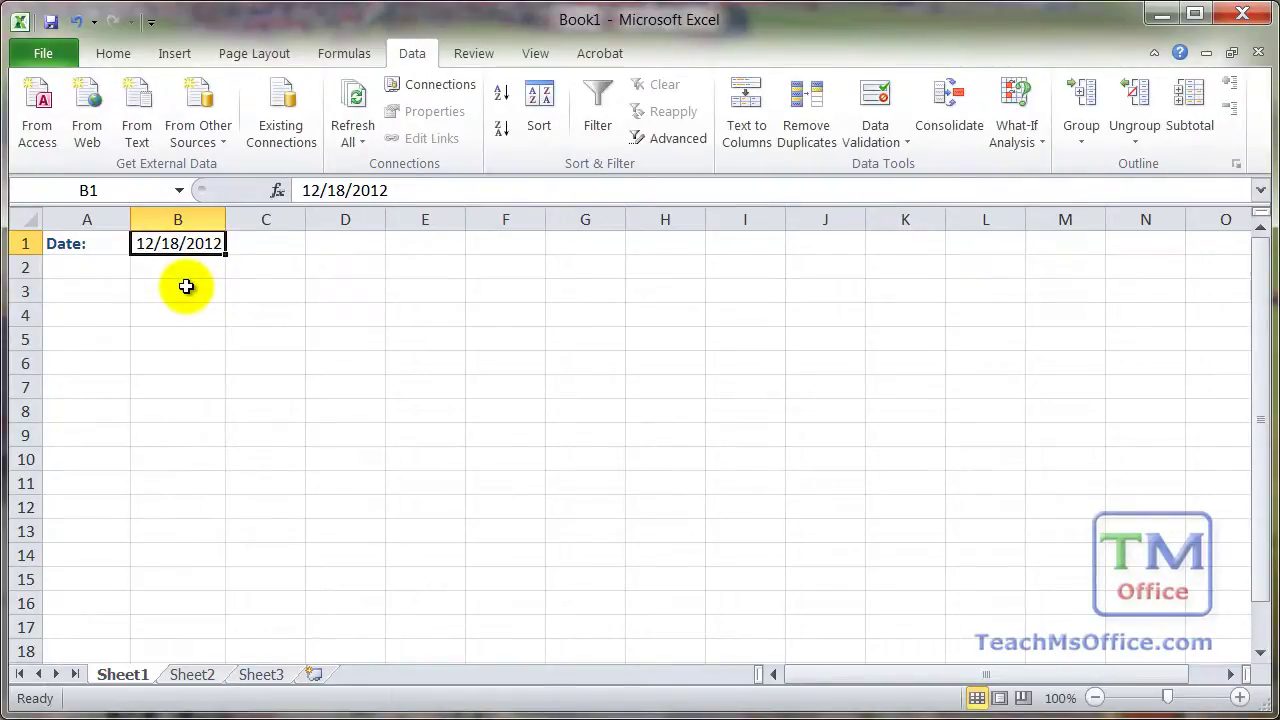
# - Test the rule with 12/14/2012 and choose Retry on the error
pyautogui.doubleClick(183, 240)
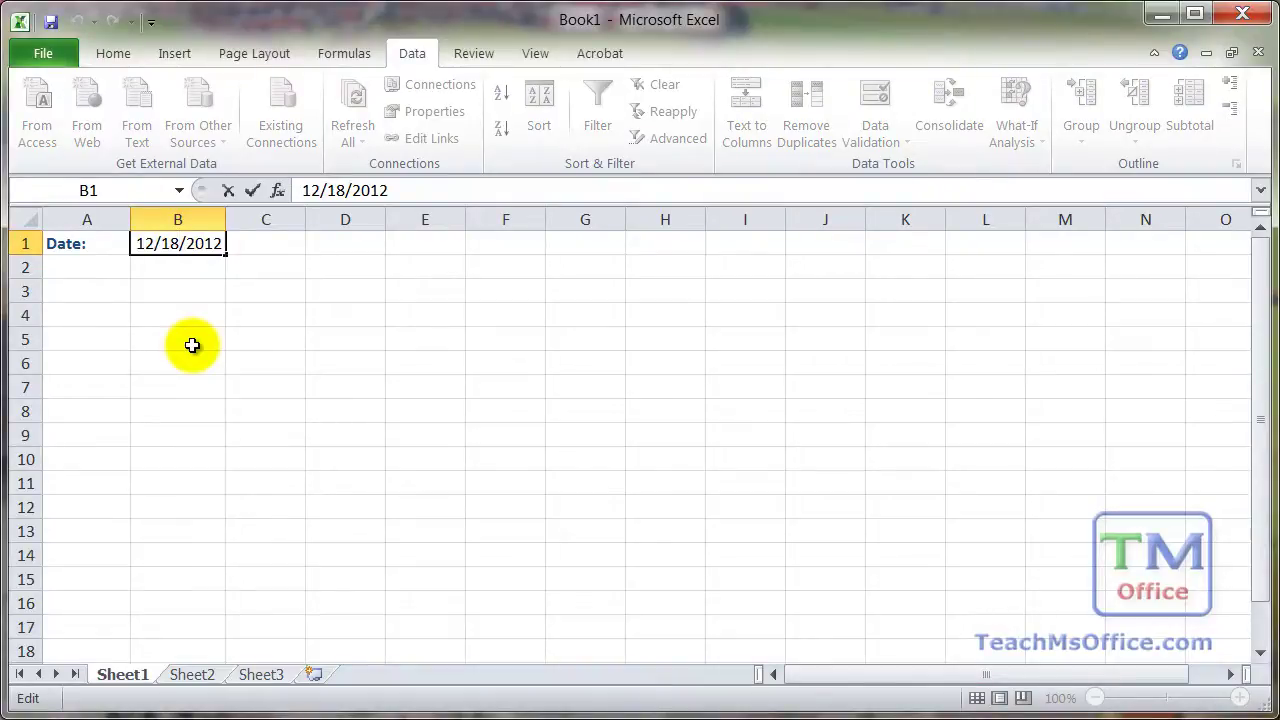
pyautogui.press('BackSpace')
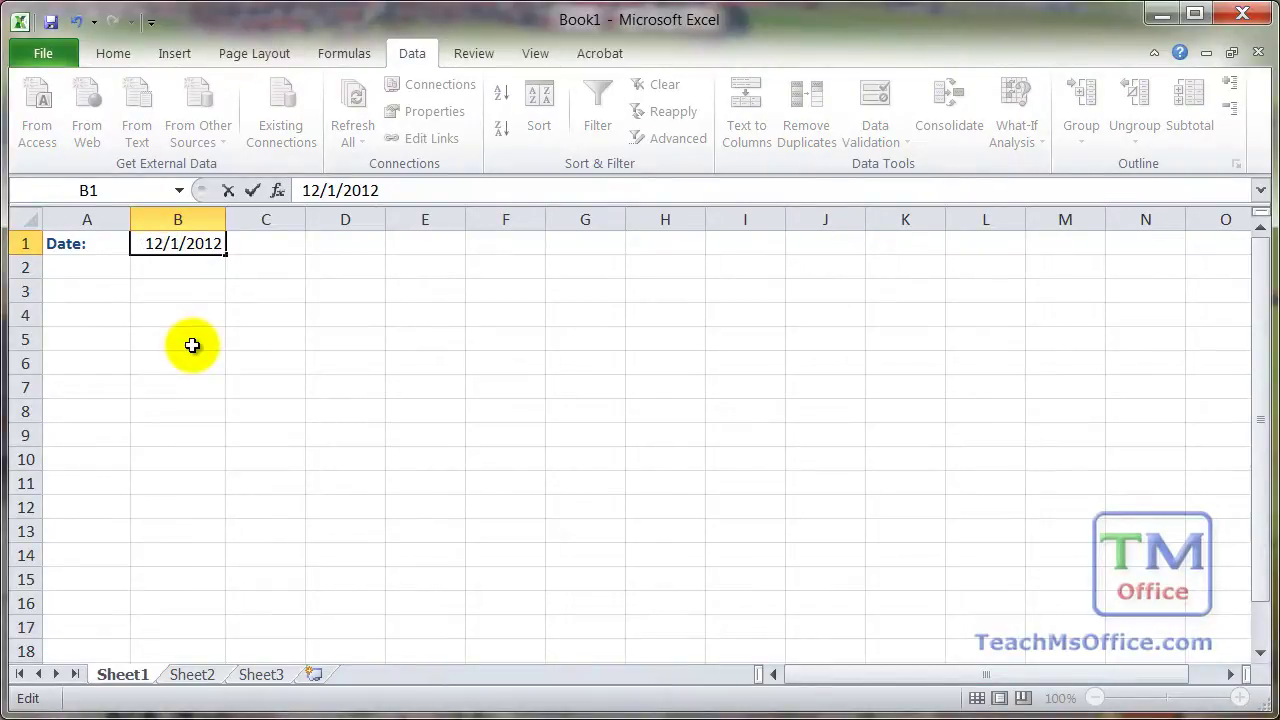
pyautogui.write('4')
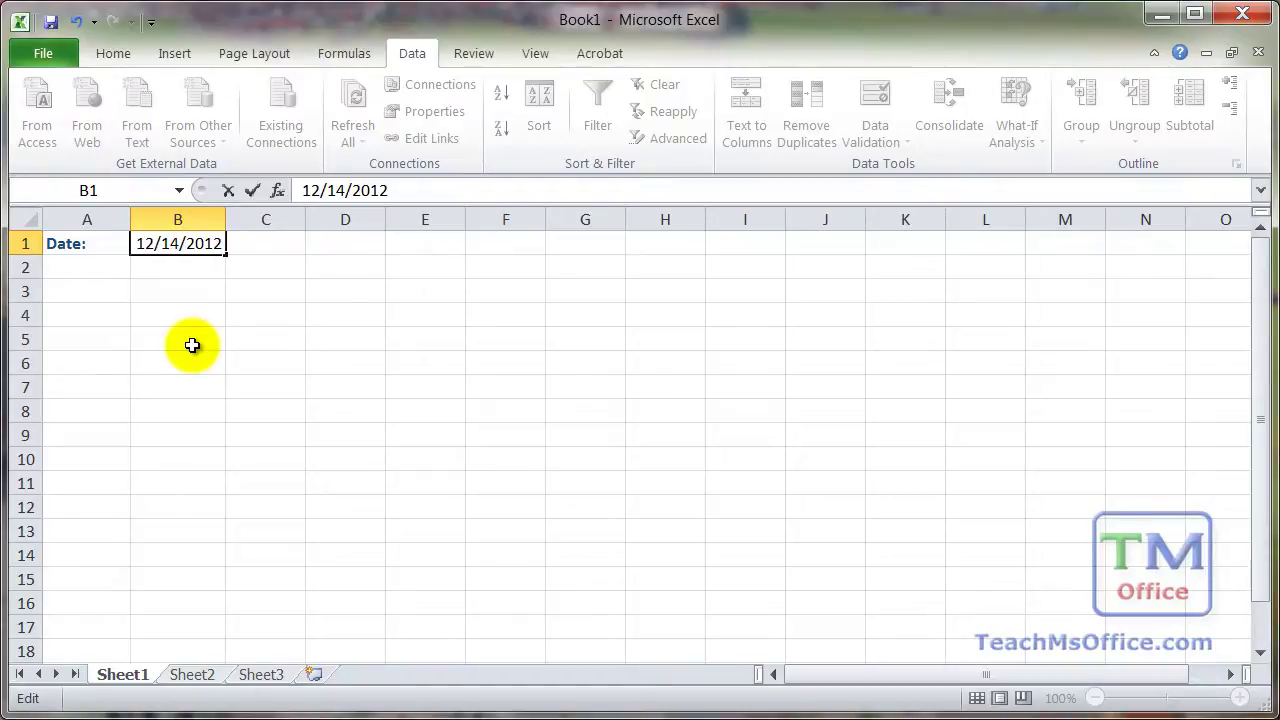
pyautogui.press('Return')
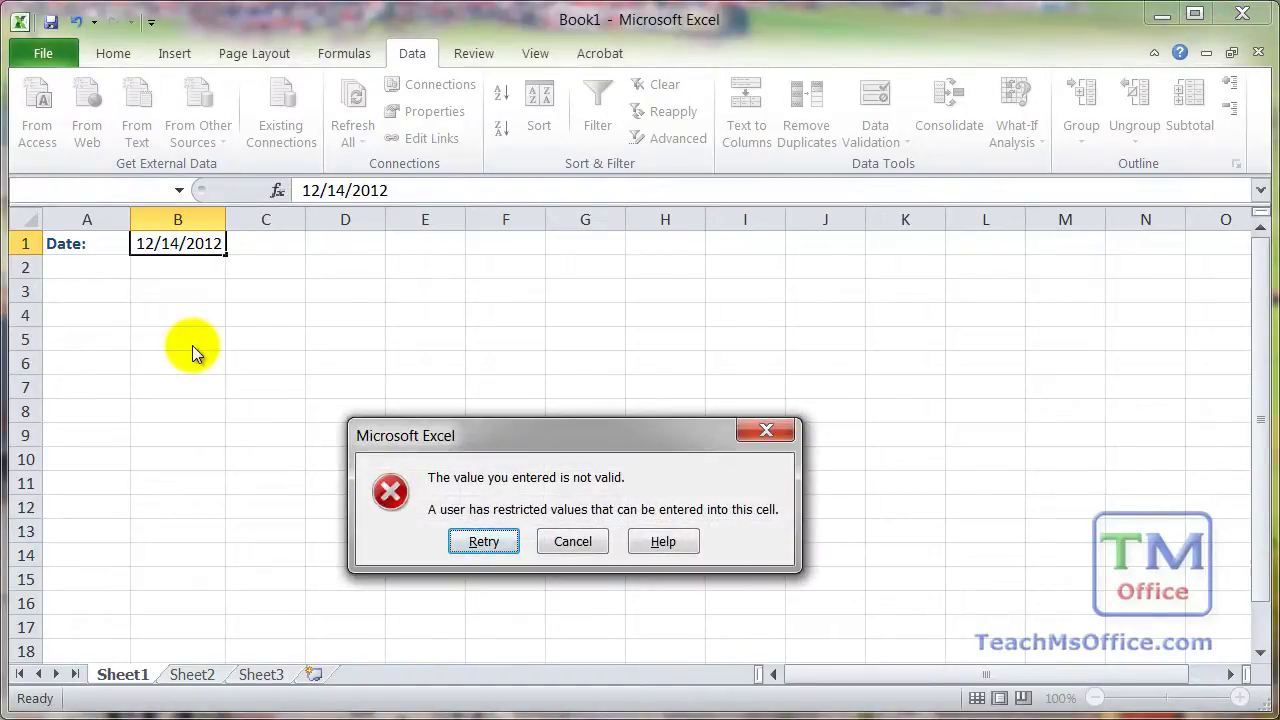
pyautogui.click(485, 540)
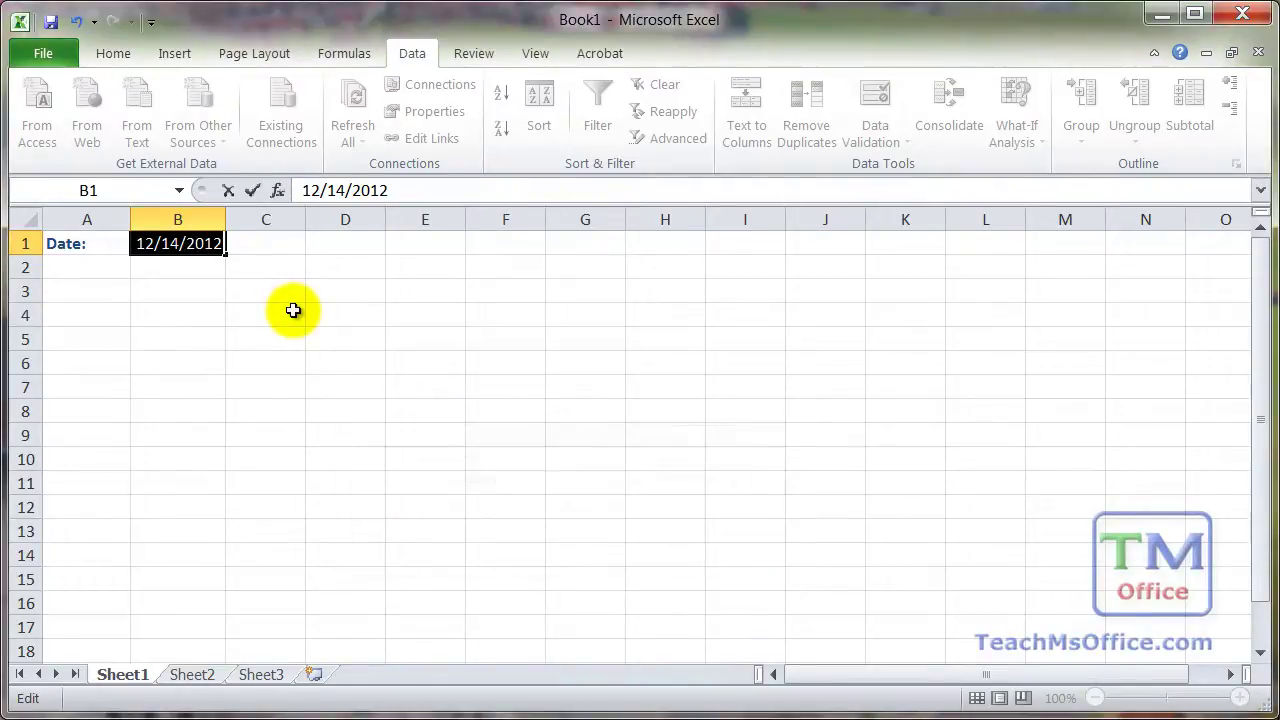
# - Try 12/15/2011, then cancel the error to restore 12/18/2012
pyautogui.click(187, 243)
pyautogui.press('BackSpace')
pyautogui.write('5')
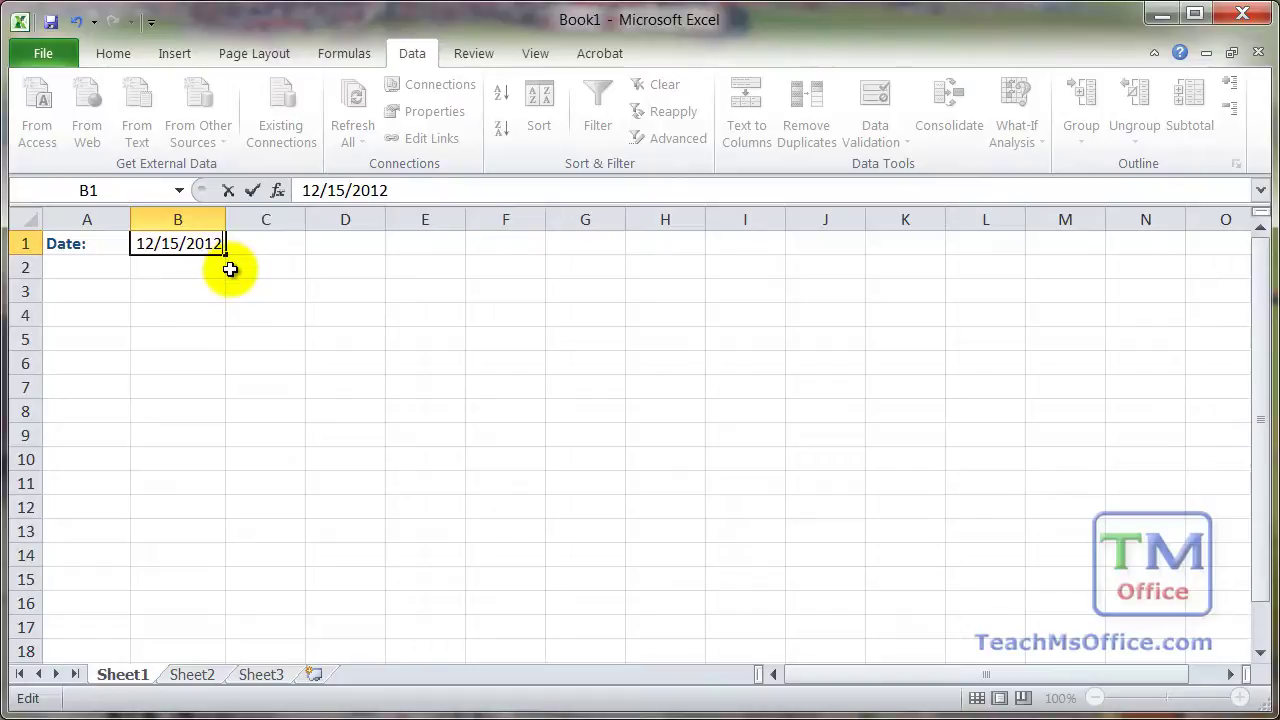
pyautogui.press('BackSpace')
pyautogui.write('1')
pyautogui.press('Return')
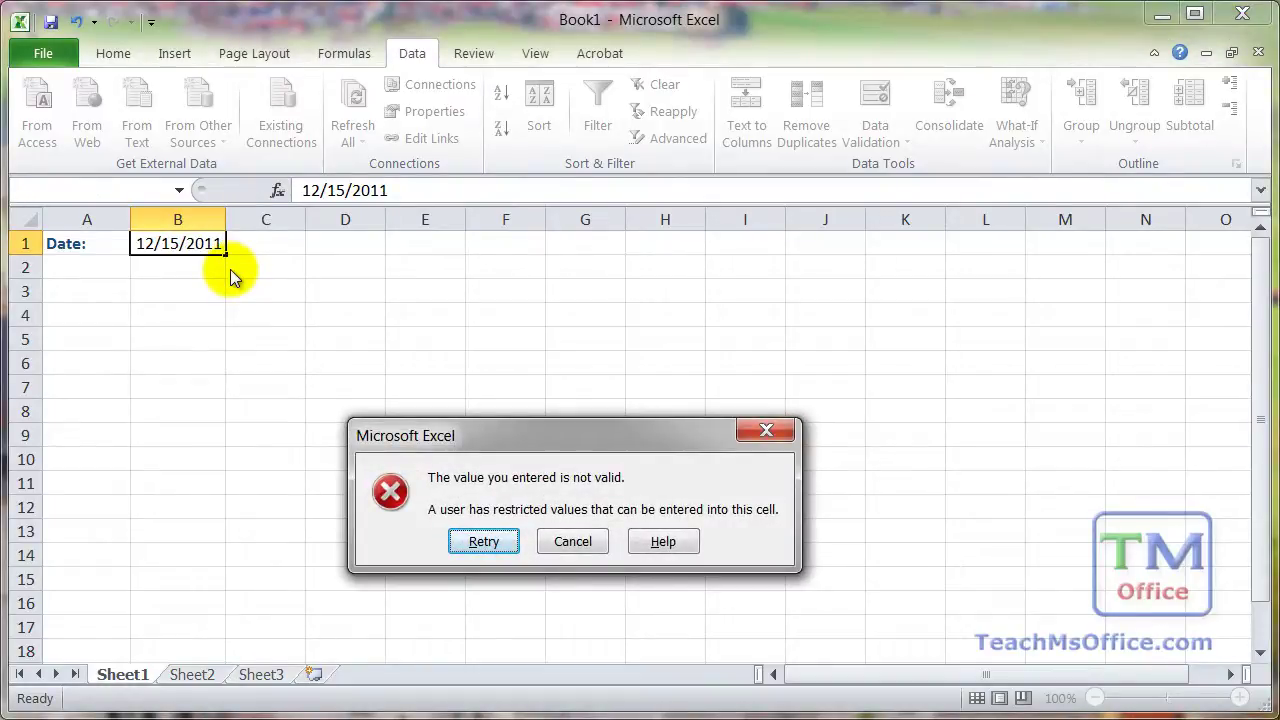
pyautogui.click(557, 544)
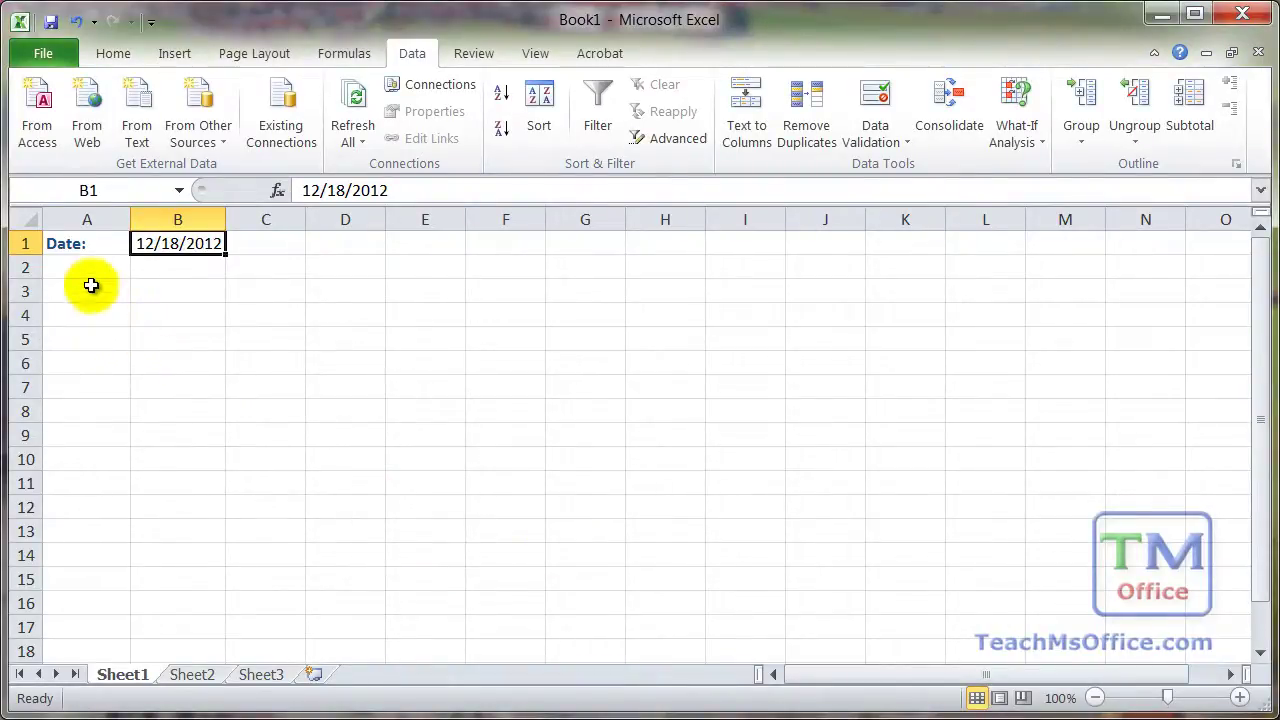
# - Relabel A1 'Start Date:', add 'End Date:' in A2, and open Data Validation for B2
pyautogui.doubleClick(50, 243)
pyautogui.write('Start')
pyautogui.press('Return')
pyautogui.write('End Date:')
pyautogui.press('Tab')
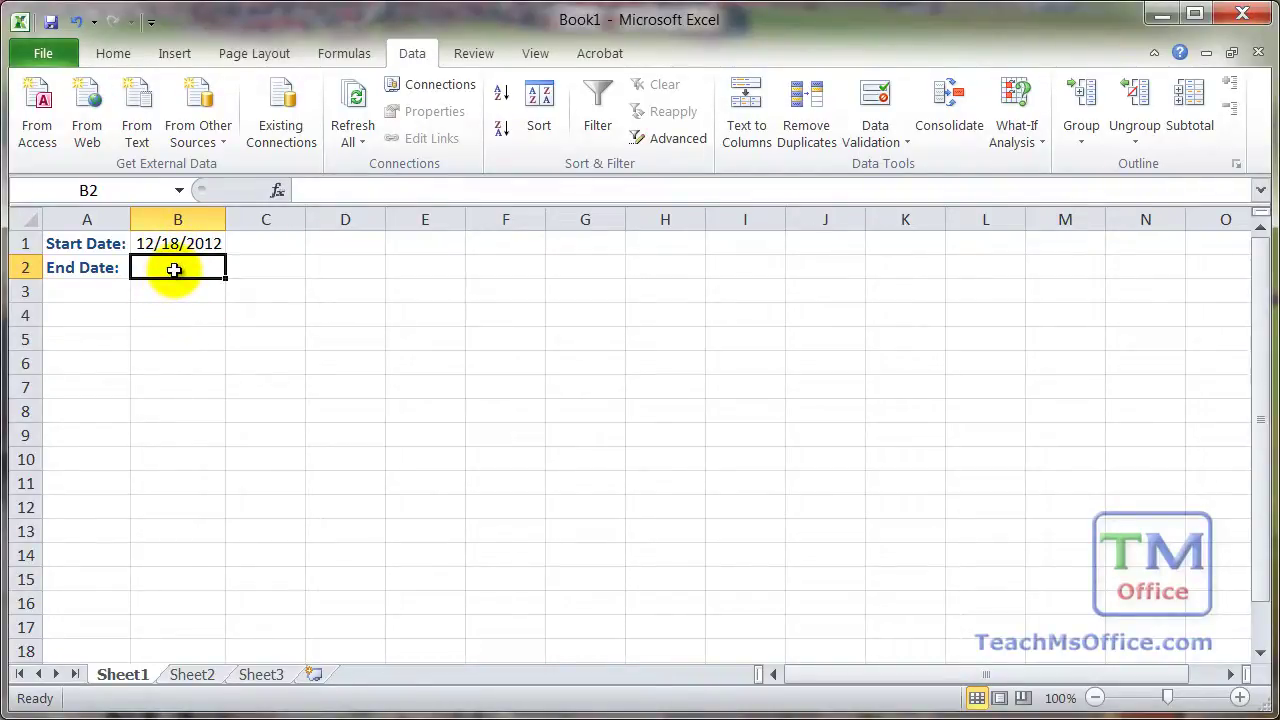
pyautogui.hotkey('alt', 'd')
pyautogui.press('l')
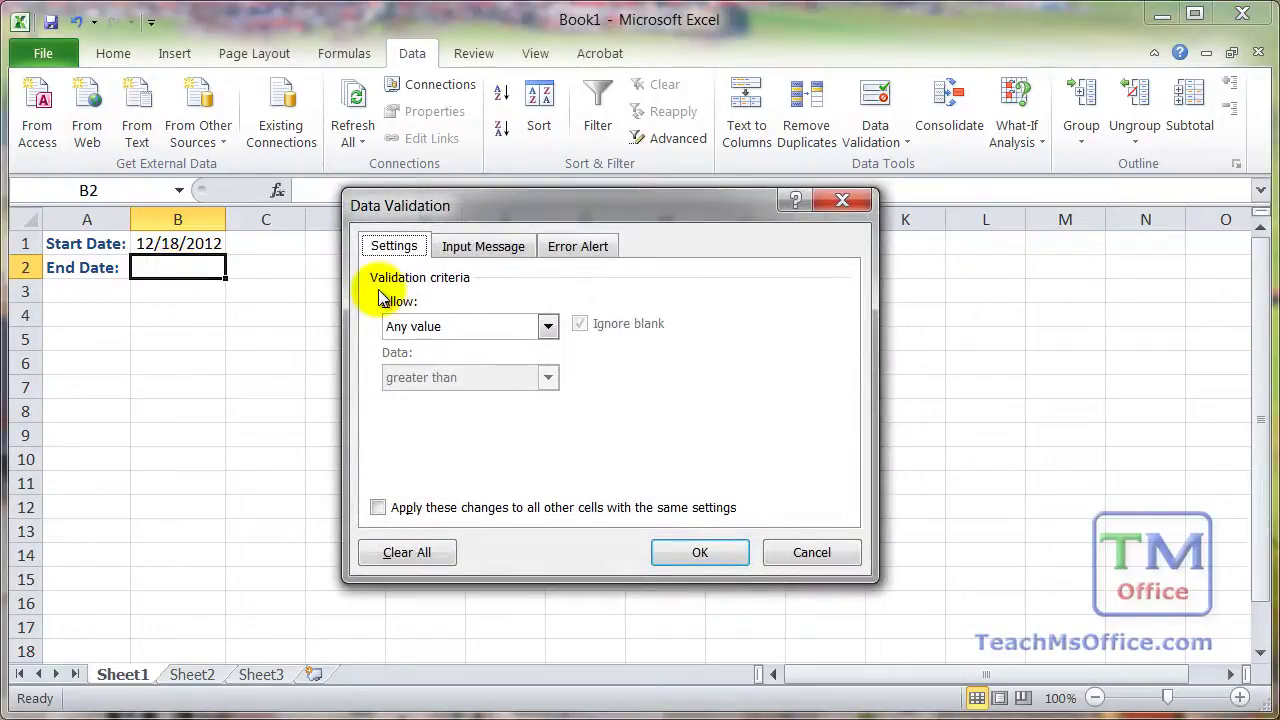
# - Allow only dates greater than =B1 in B2 and apply the rule
pyautogui.click(547, 327)
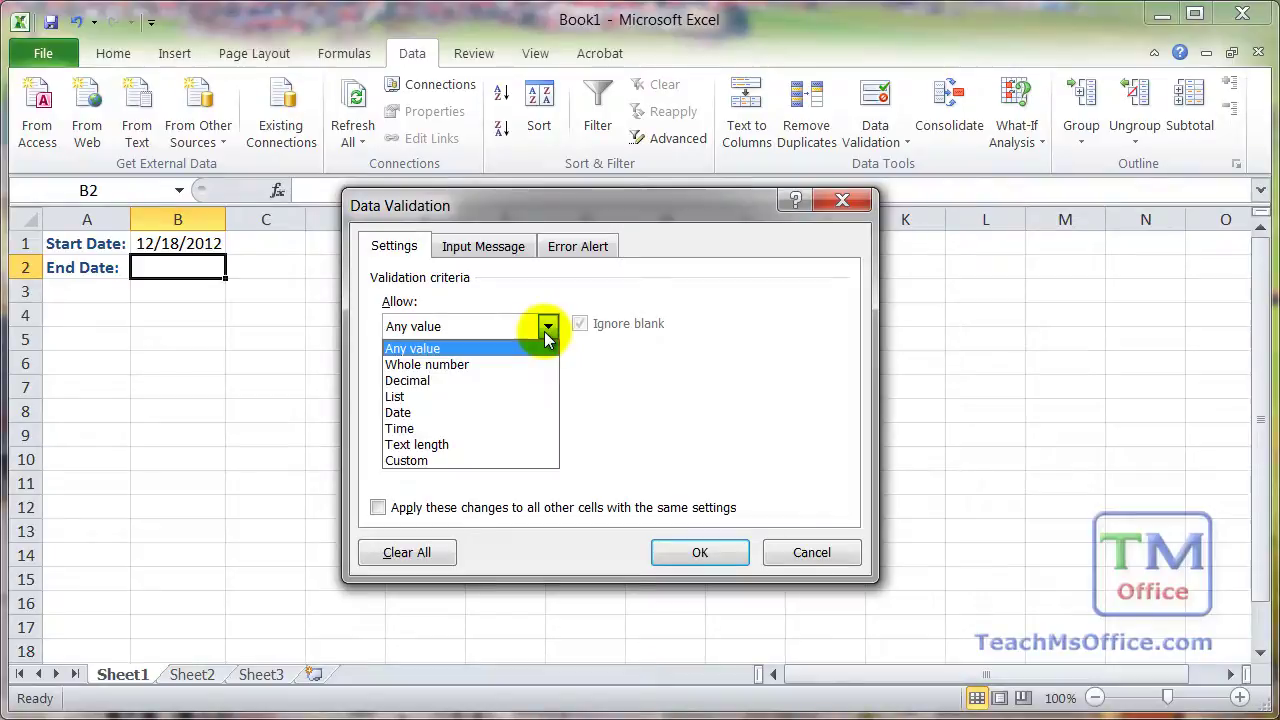
pyautogui.click(488, 413)
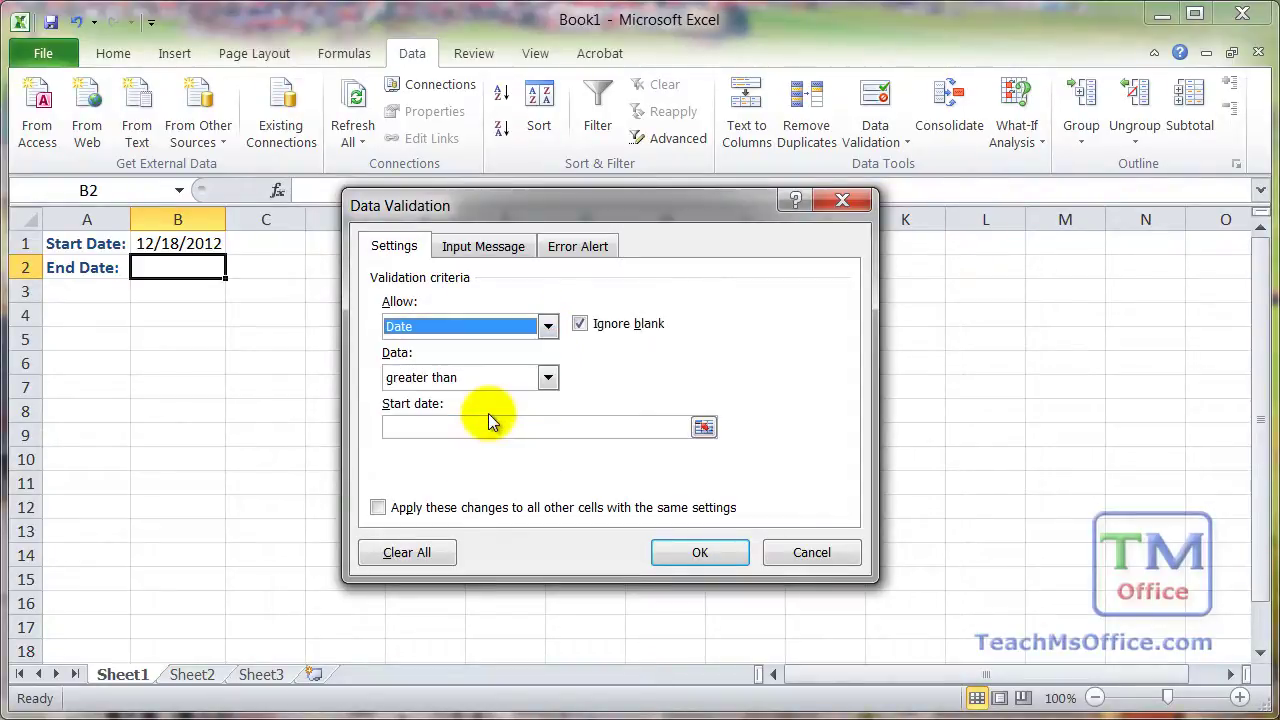
pyautogui.click(546, 382)
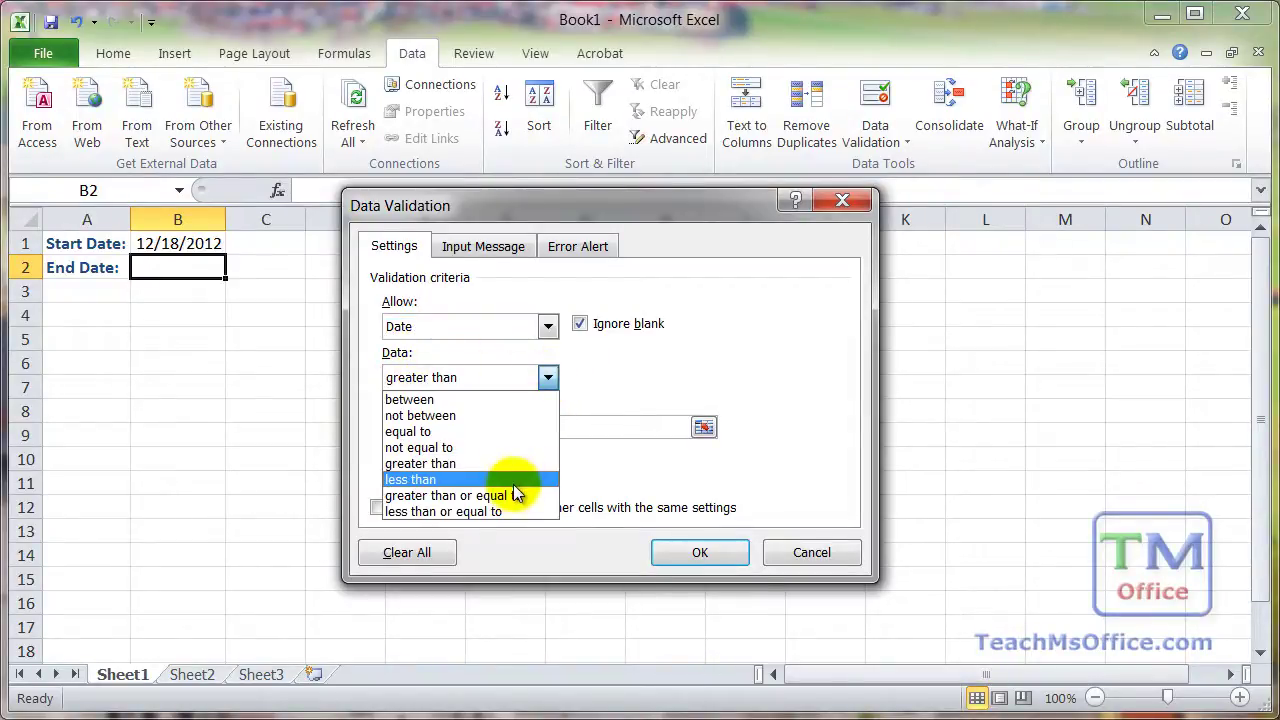
pyautogui.click(509, 466)
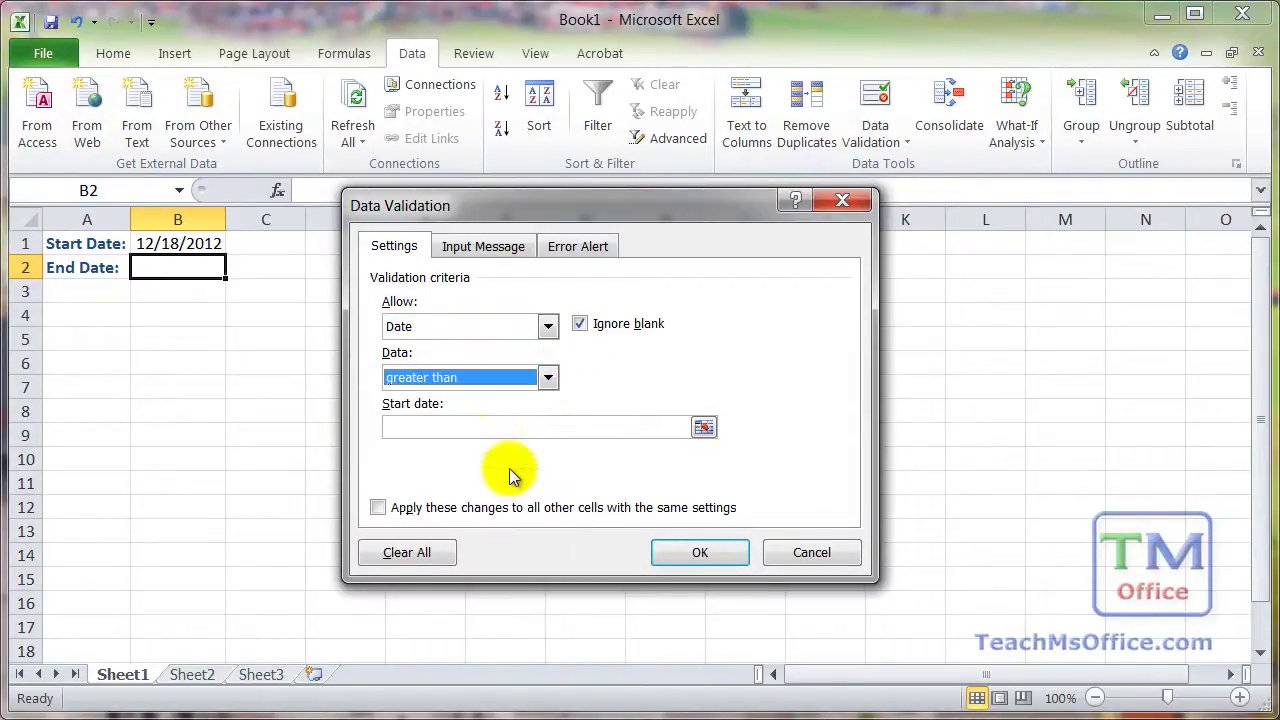
pyautogui.click(479, 427)
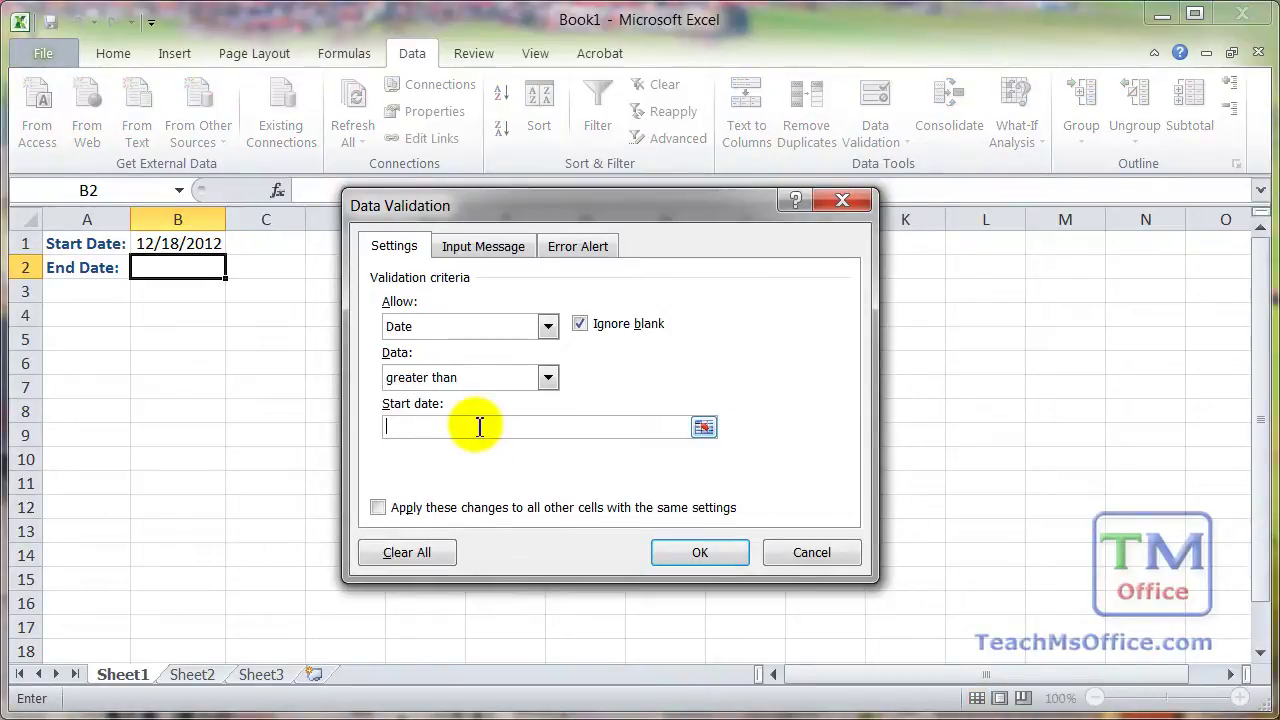
pyautogui.click(163, 244)
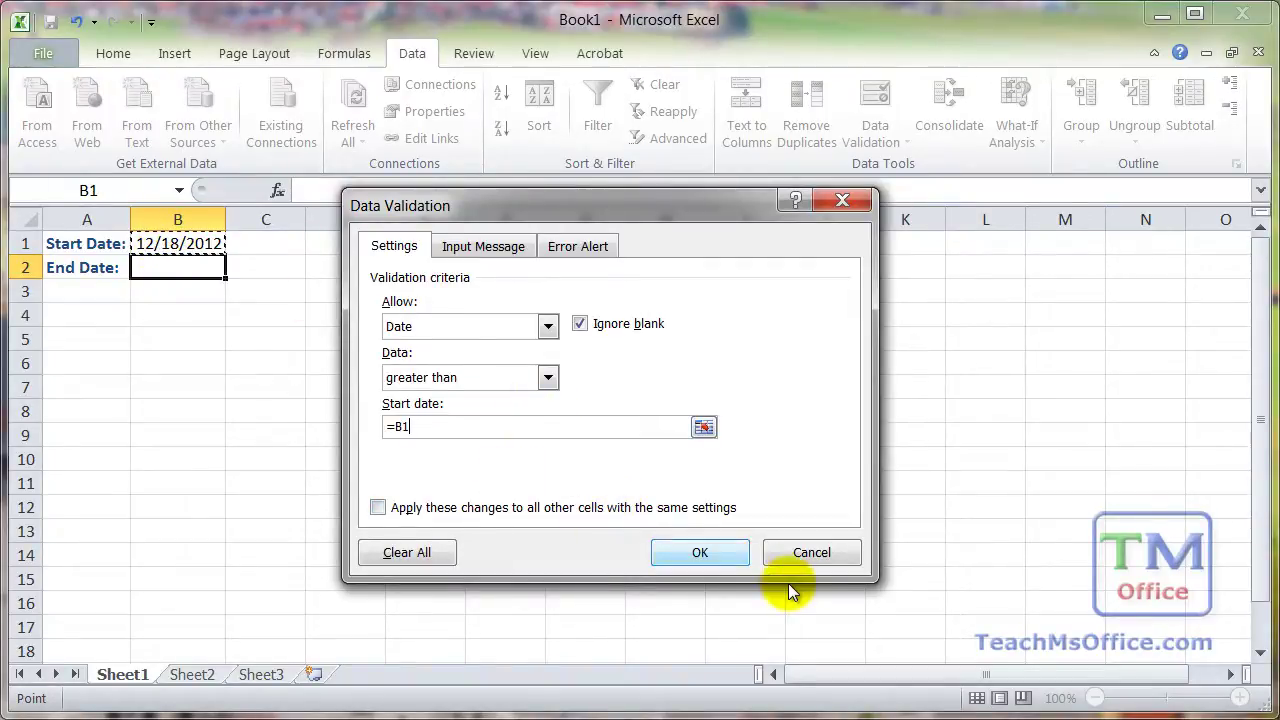
pyautogui.click(684, 552)
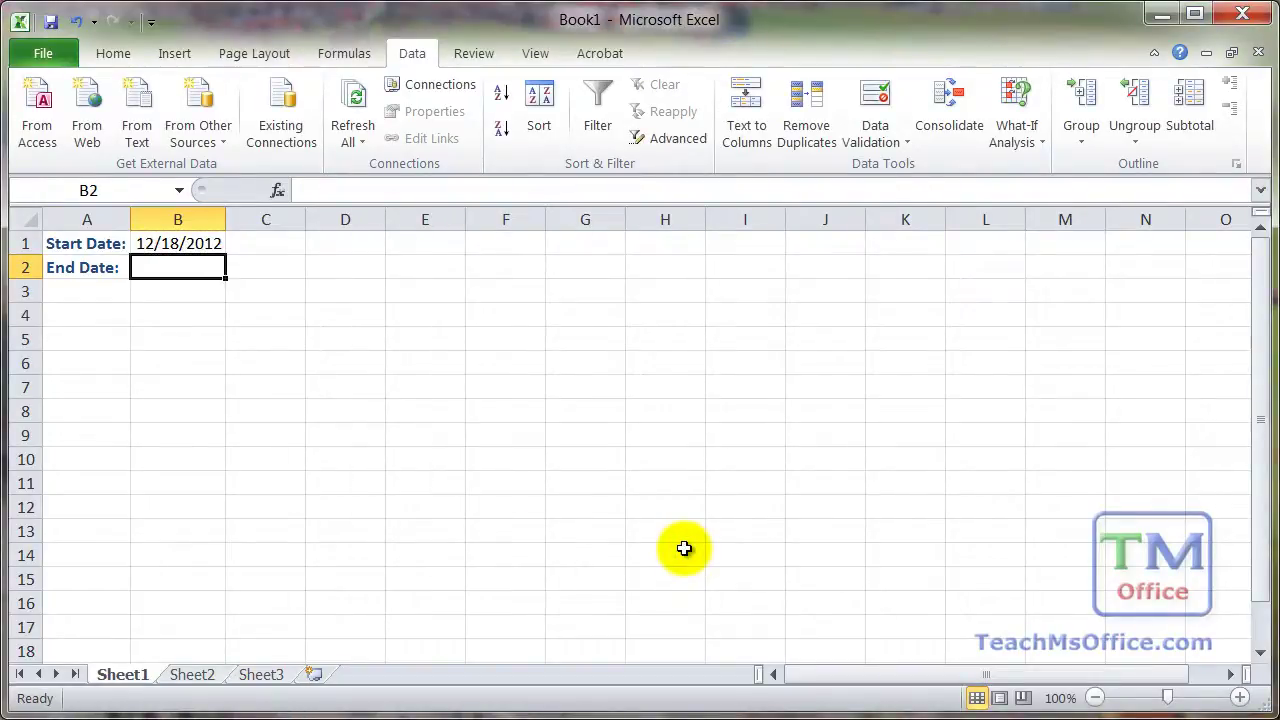
# - Enter the end date 12/19/2012 in B2 and reselect B2
pyautogui.write('12/19/2012')
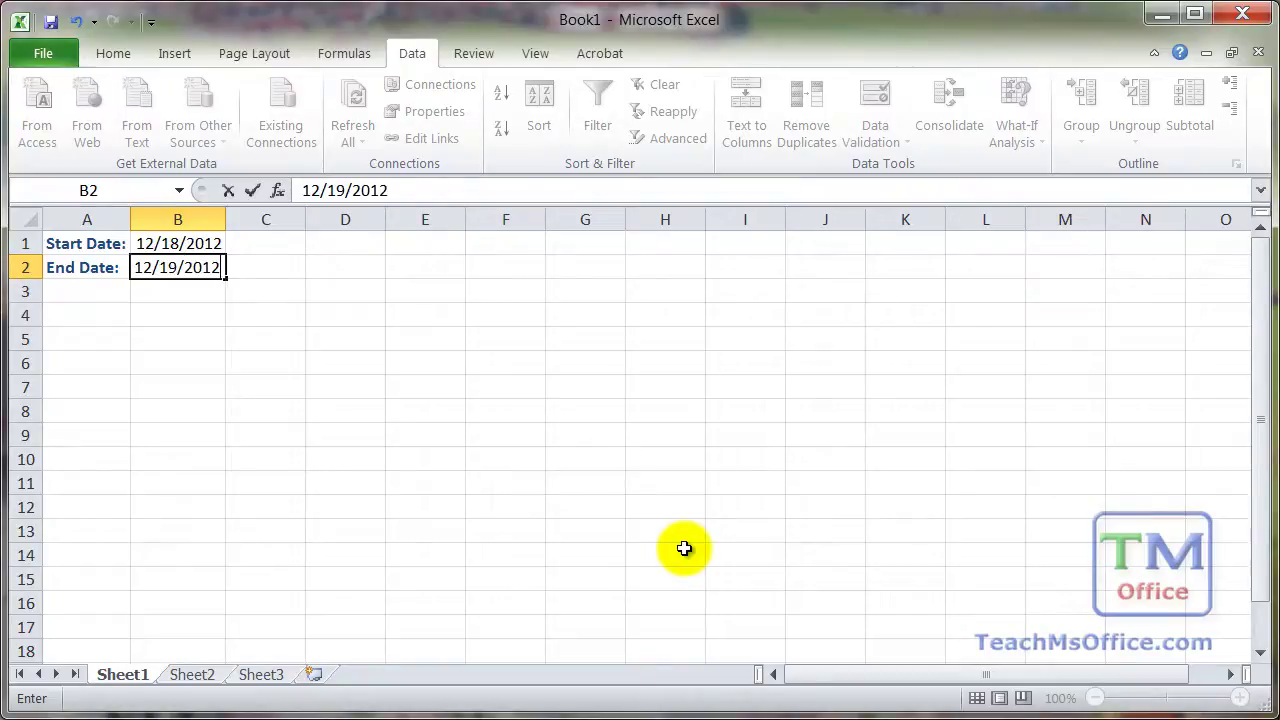
pyautogui.press('Return')
pyautogui.press('Up')
pyautogui.press('Right')
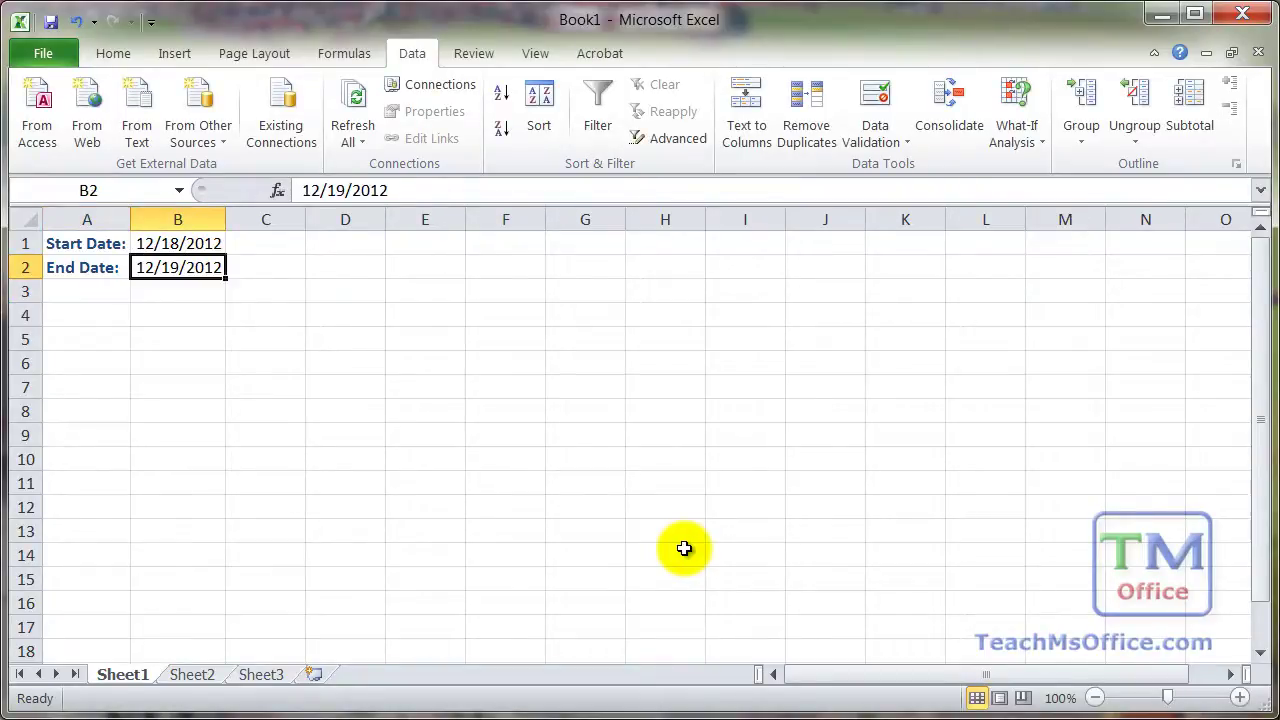
# - Test the end-date rule with 12/18/2012 and choose Retry on the error
pyautogui.doubleClick(177, 268)
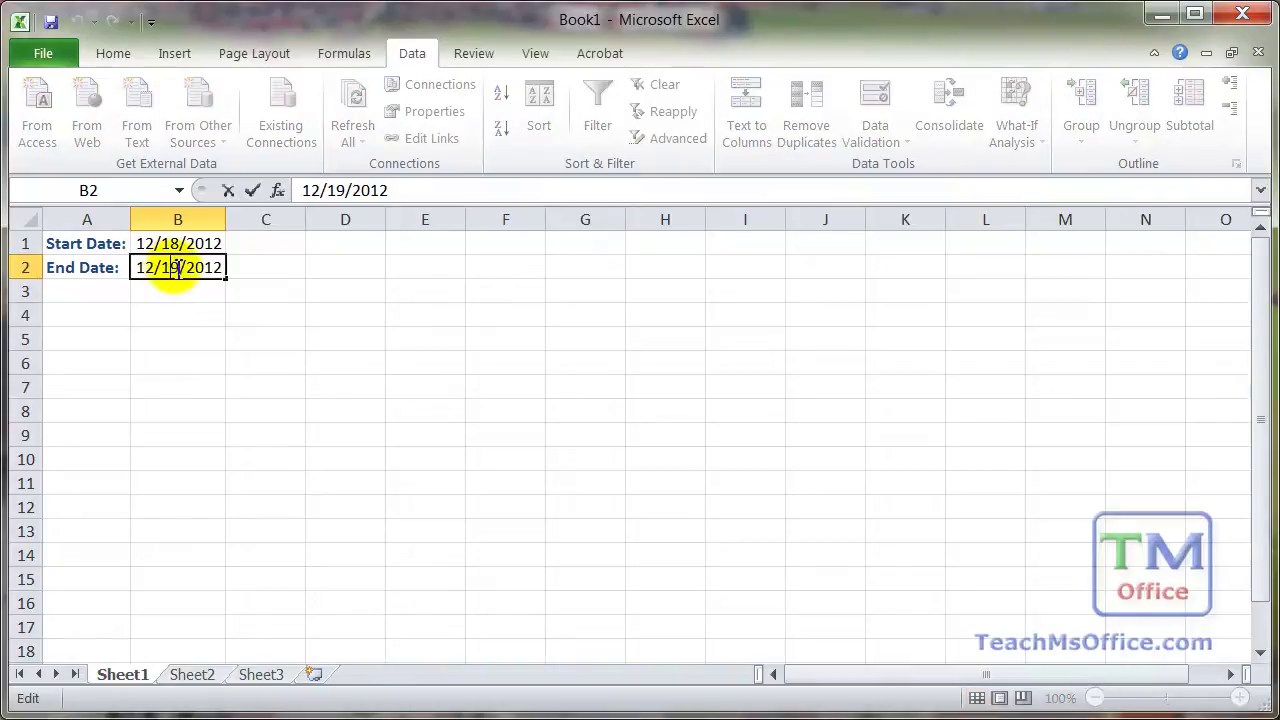
pyautogui.press('BackSpace')
pyautogui.write('8')
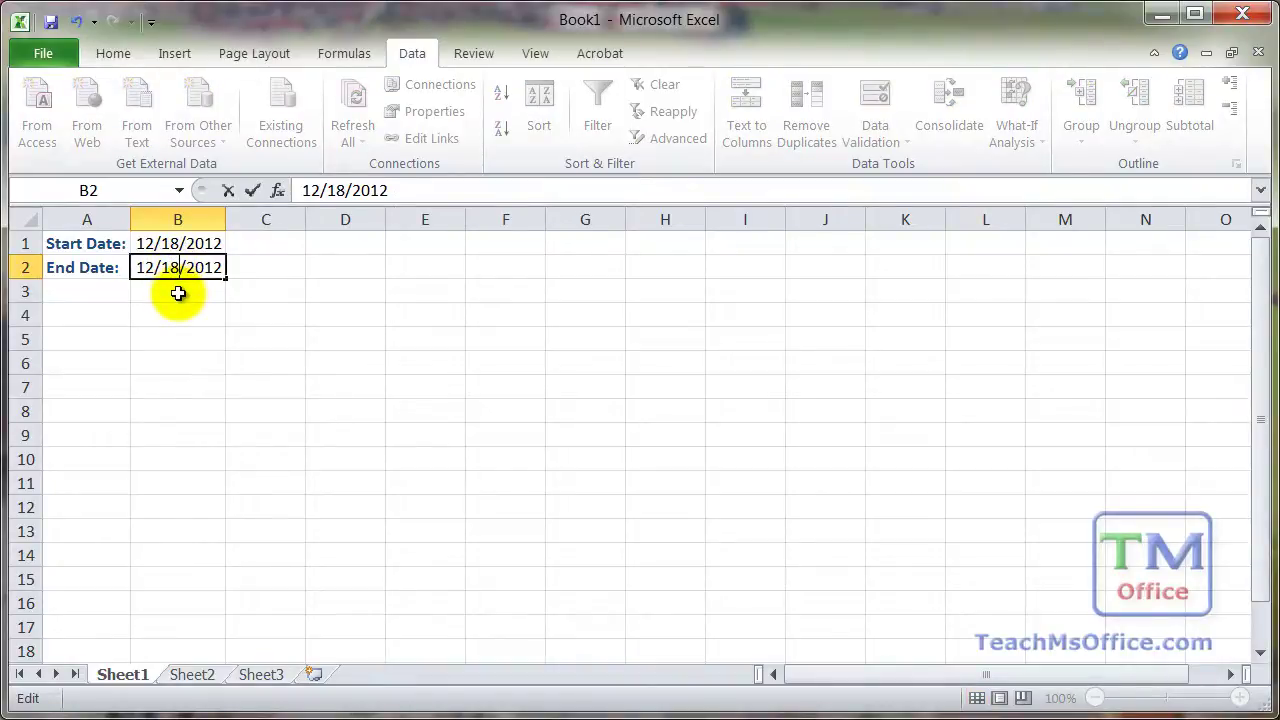
pyautogui.press('Return')
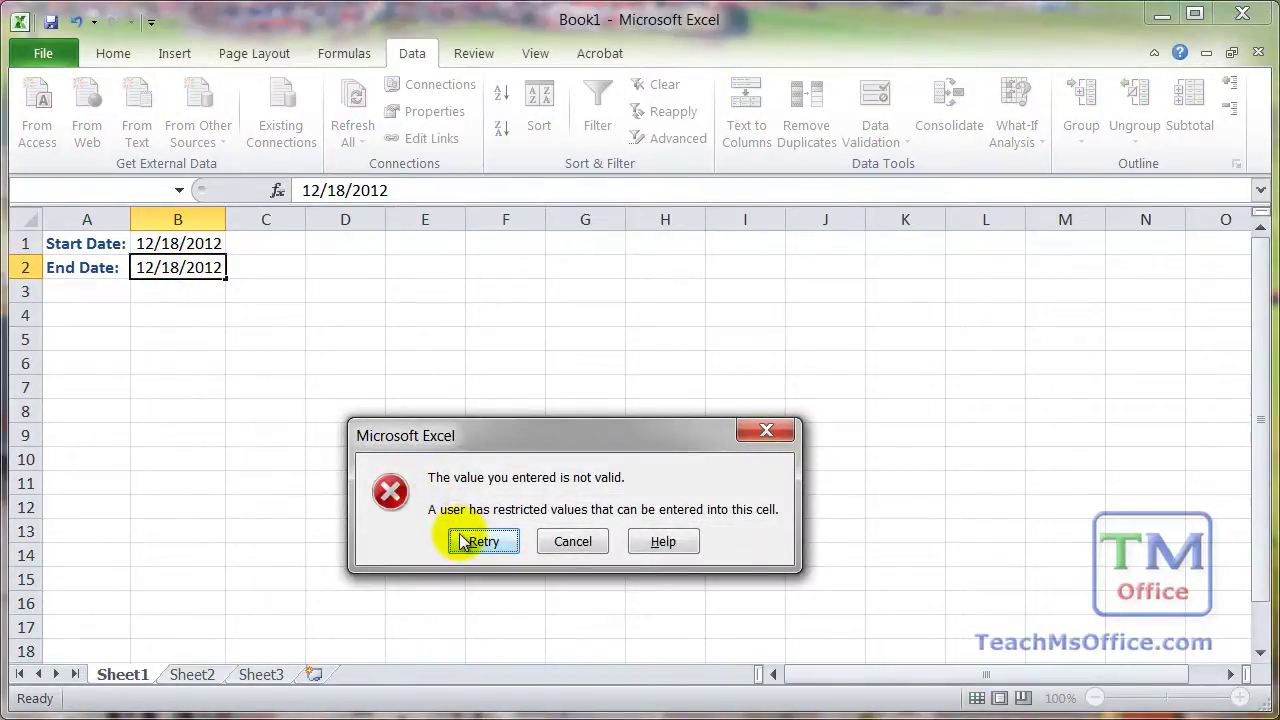
pyautogui.click(462, 536)
# - Try 12/17/2012, cancel the error to keep 12/19/2012, and select B1
pyautogui.click(186, 267)
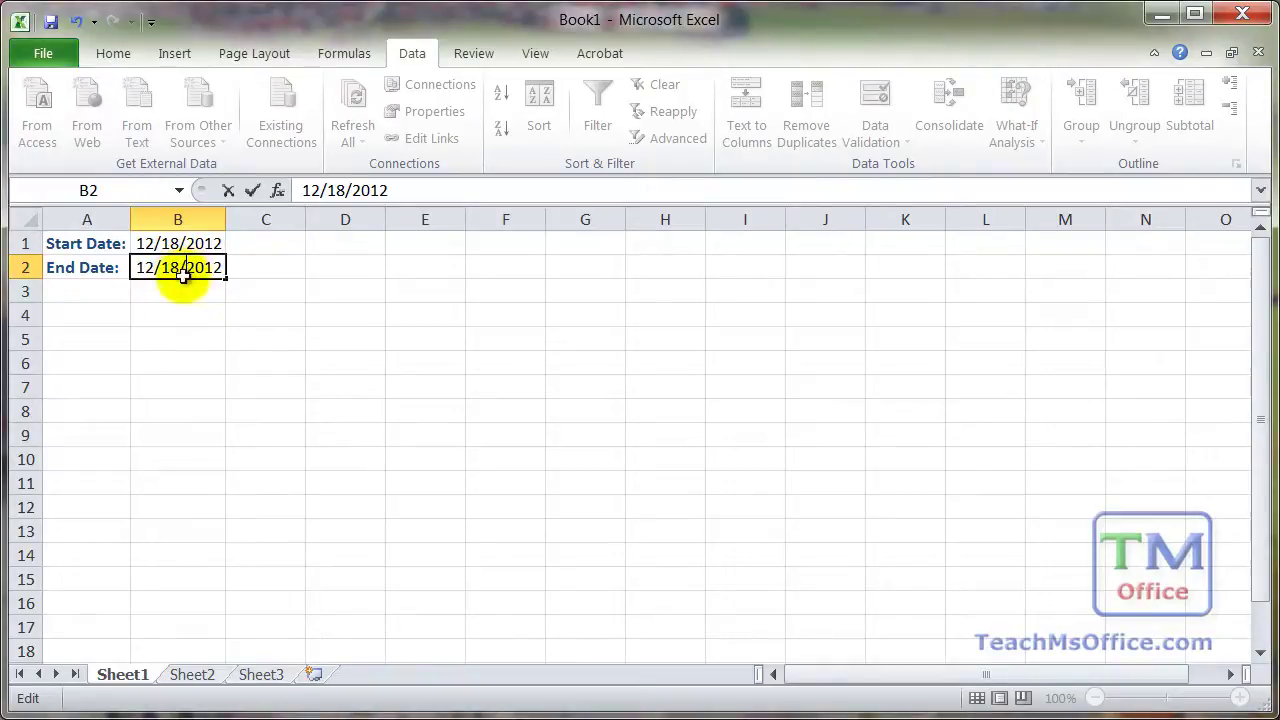
pyautogui.press('BackSpace')
pyautogui.write('7')
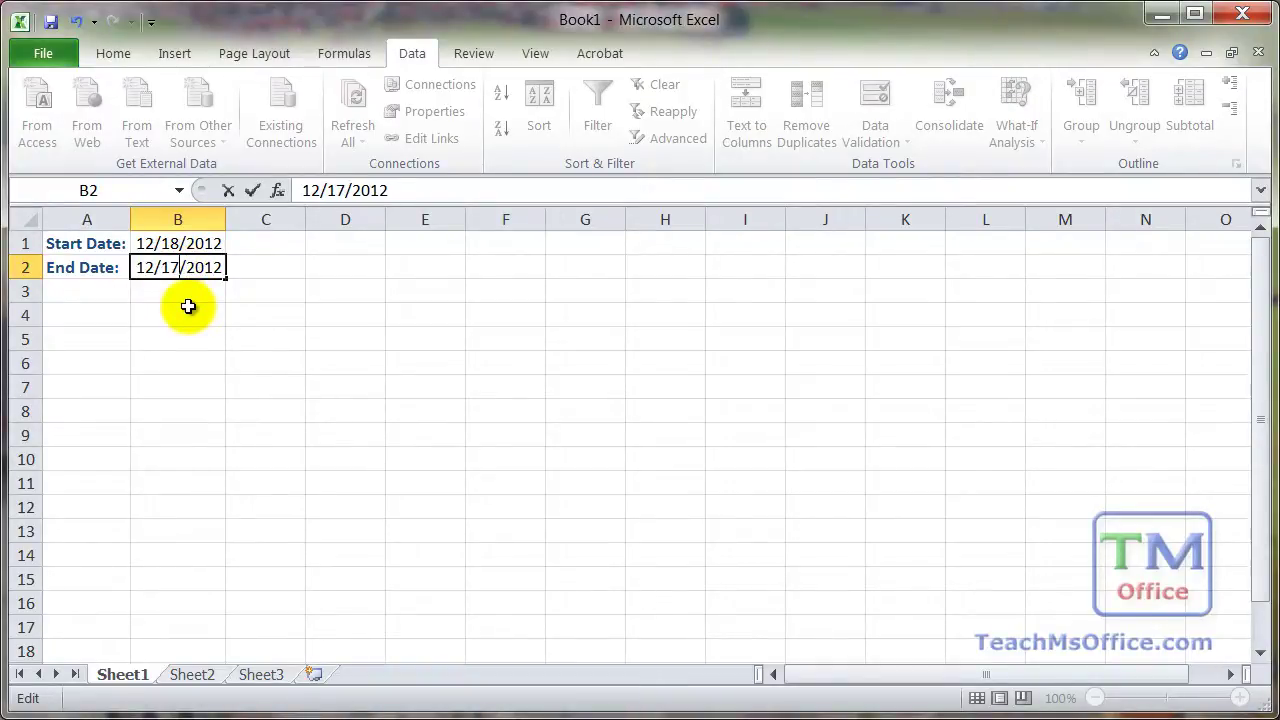
pyautogui.press('Return')
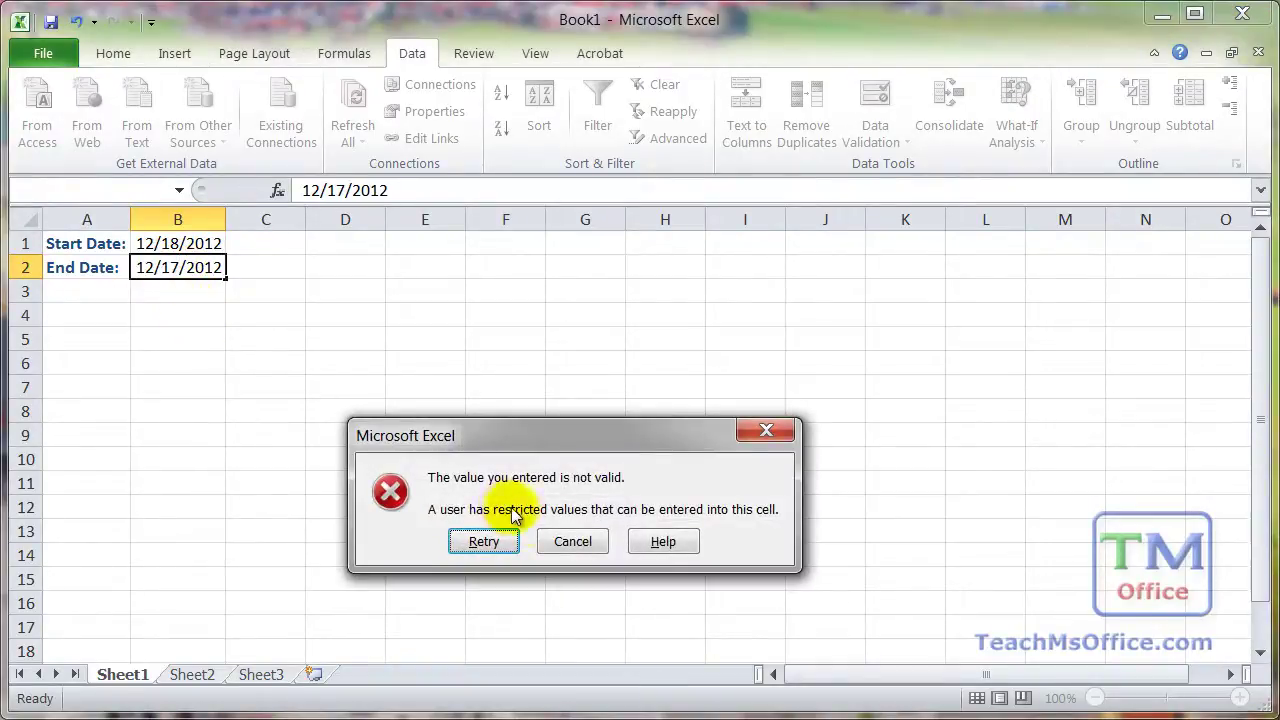
pyautogui.click(553, 542)
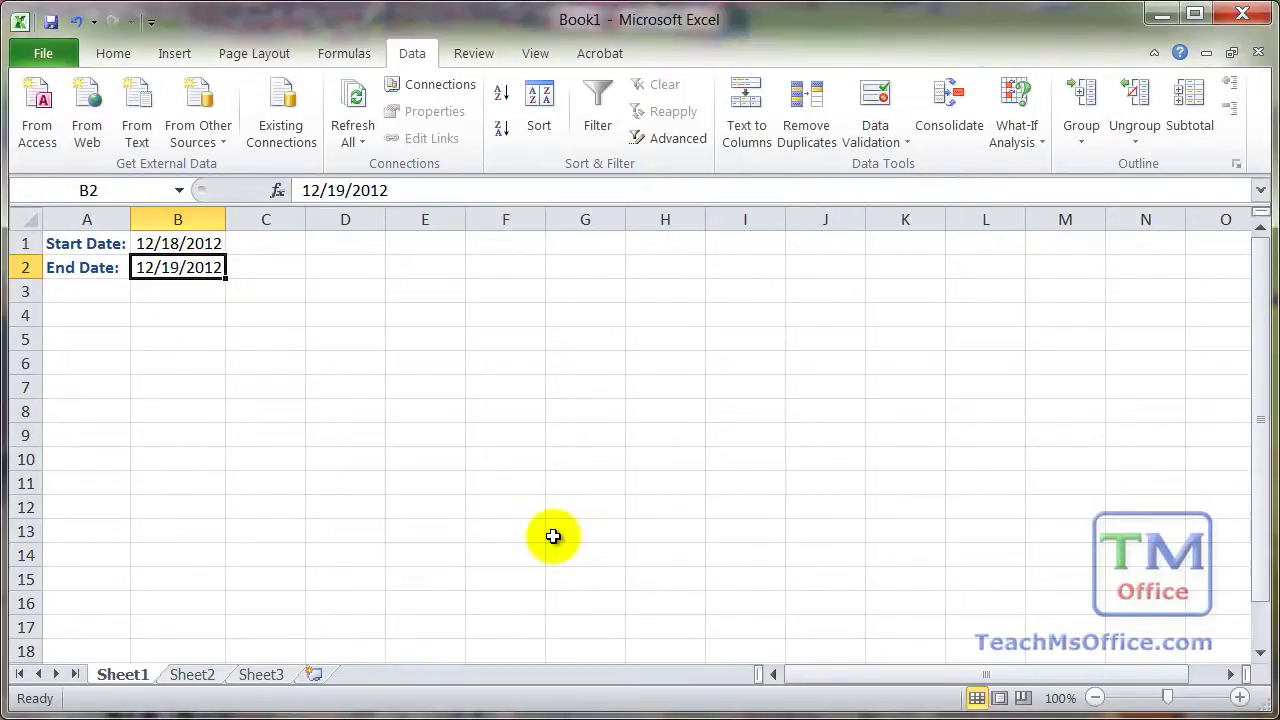
pyautogui.click(143, 244)
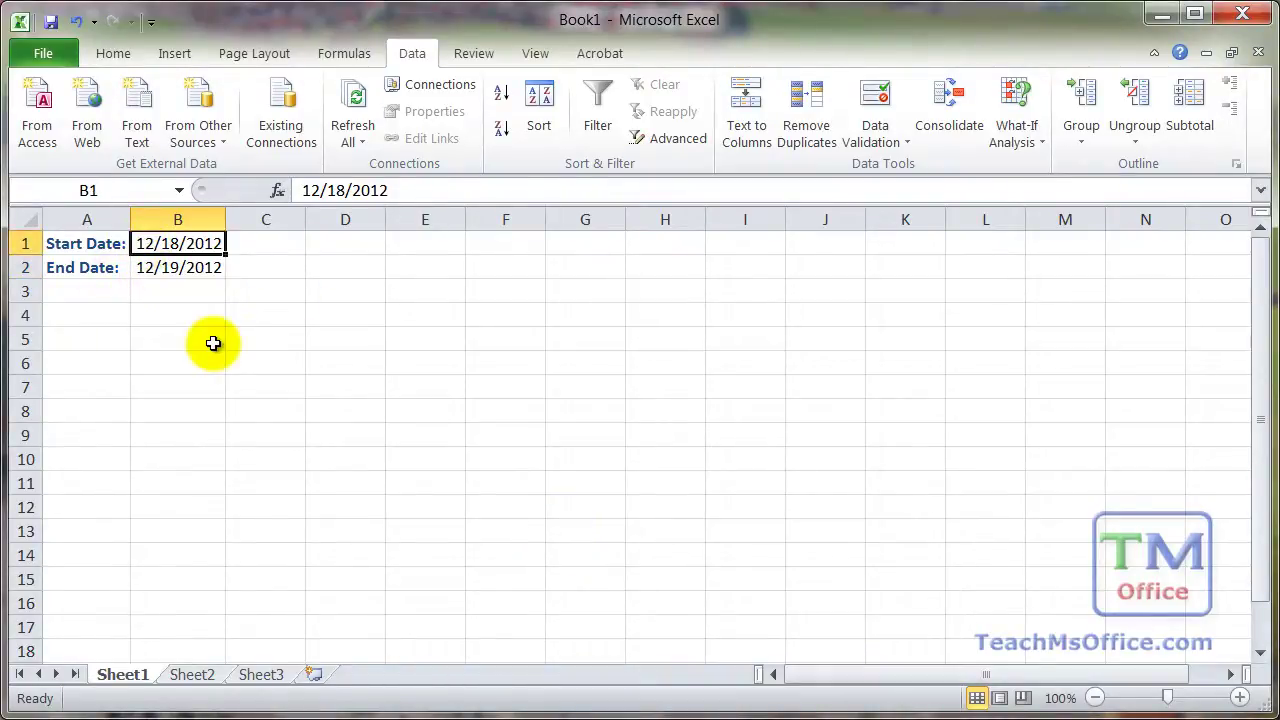
# - Change the Start Date in B1 to 12/20/2012
pyautogui.doubleClick(179, 243)
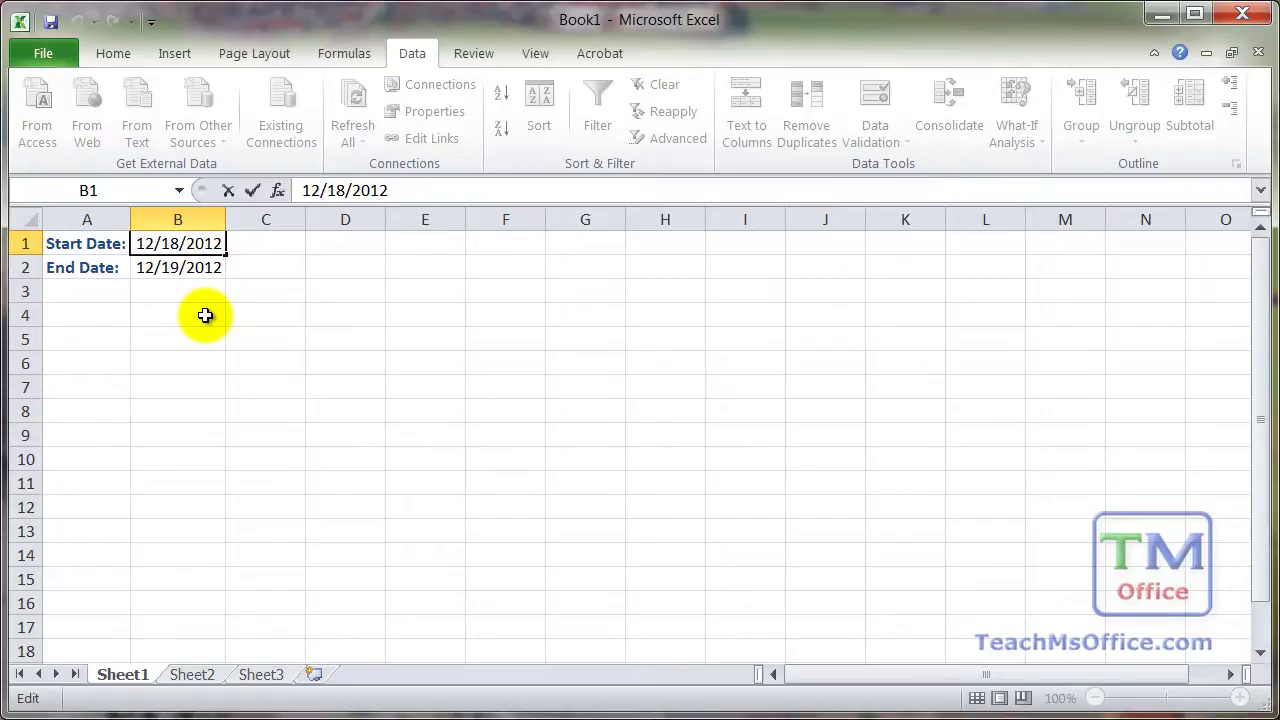
pyautogui.press('BackSpace')
pyautogui.press('BackSpace')
pyautogui.write('20')
pyautogui.press('Return')
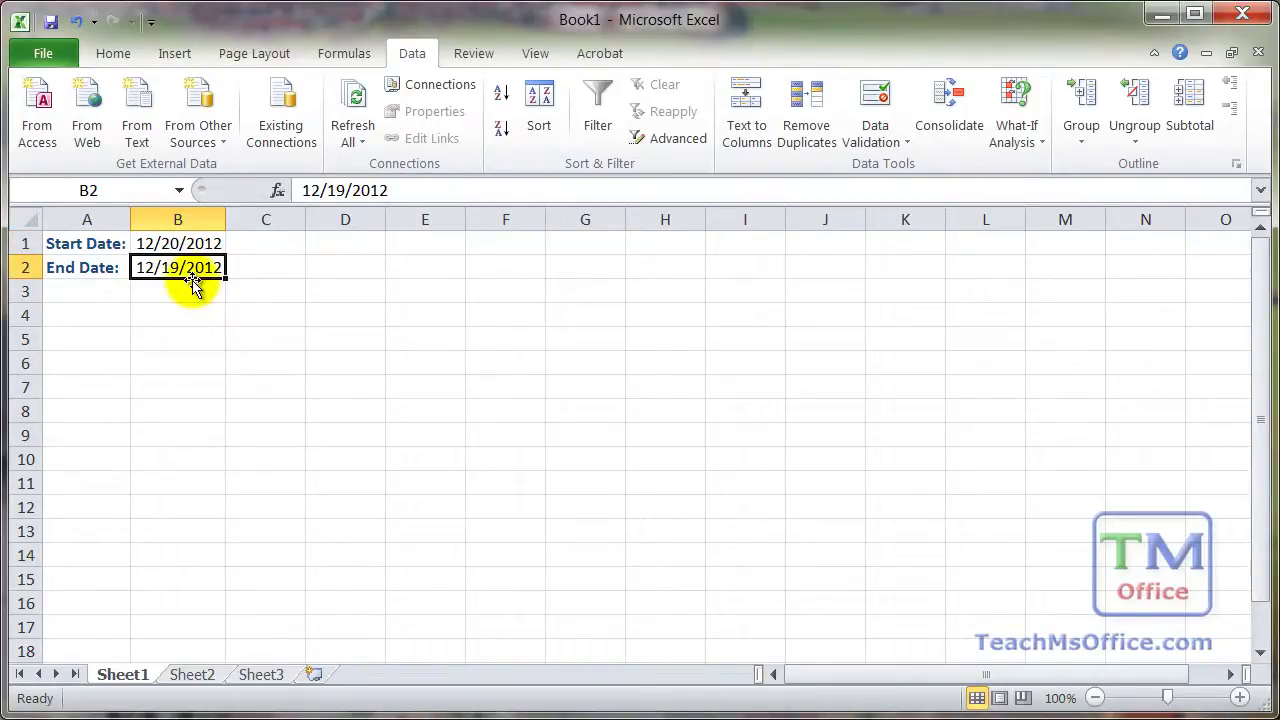
pyautogui.click(181, 245)
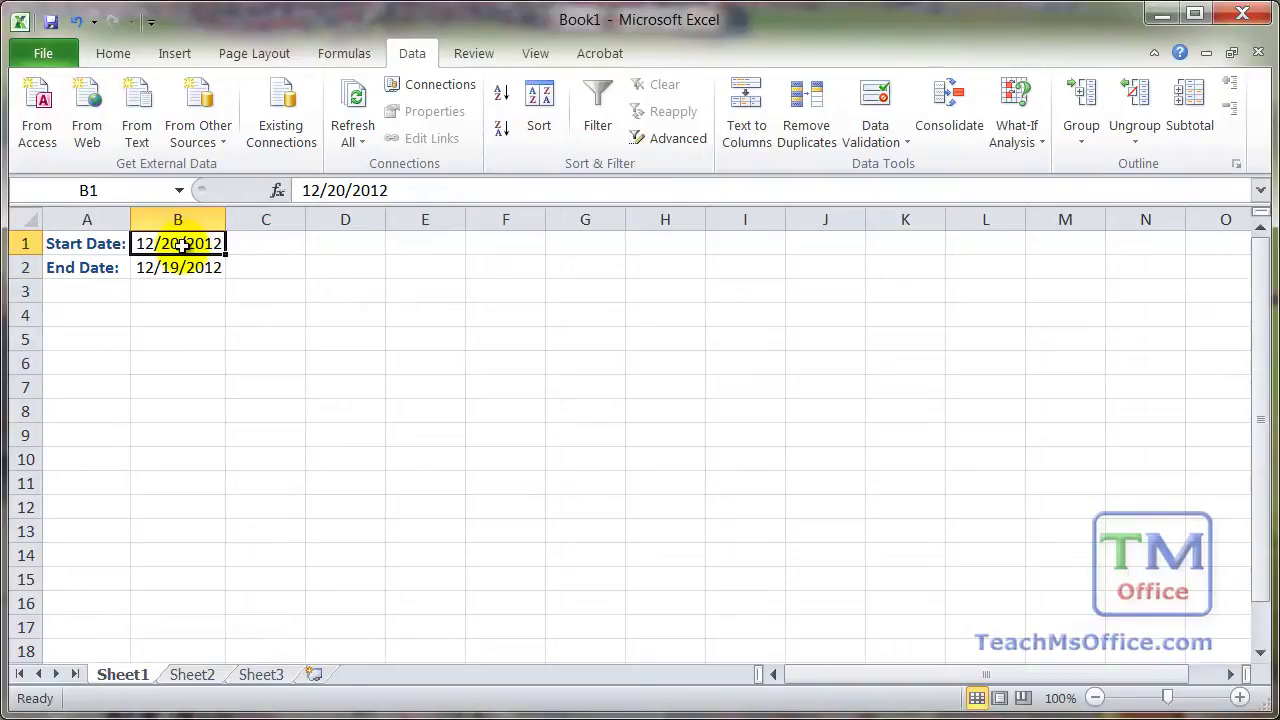
pyautogui.click(178, 268)
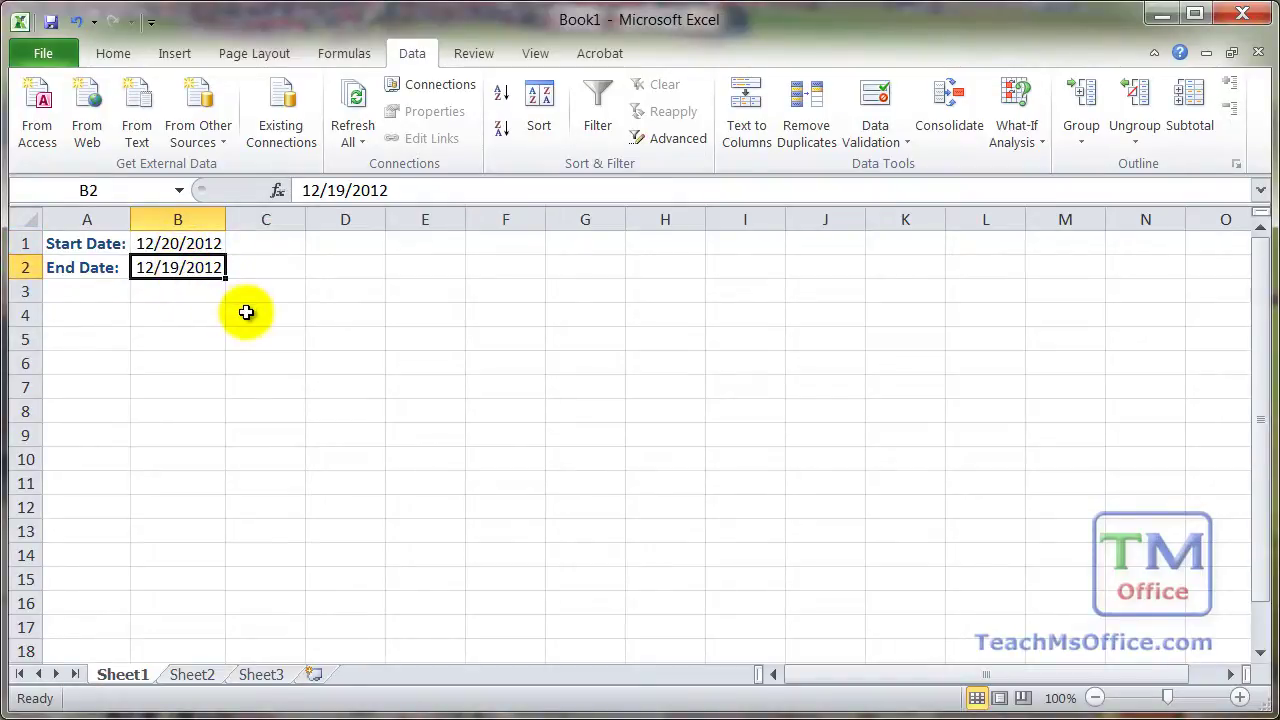
# - After the rejection, change the End Date in B2 to 12/21/2012
pyautogui.doubleClick(177, 270)
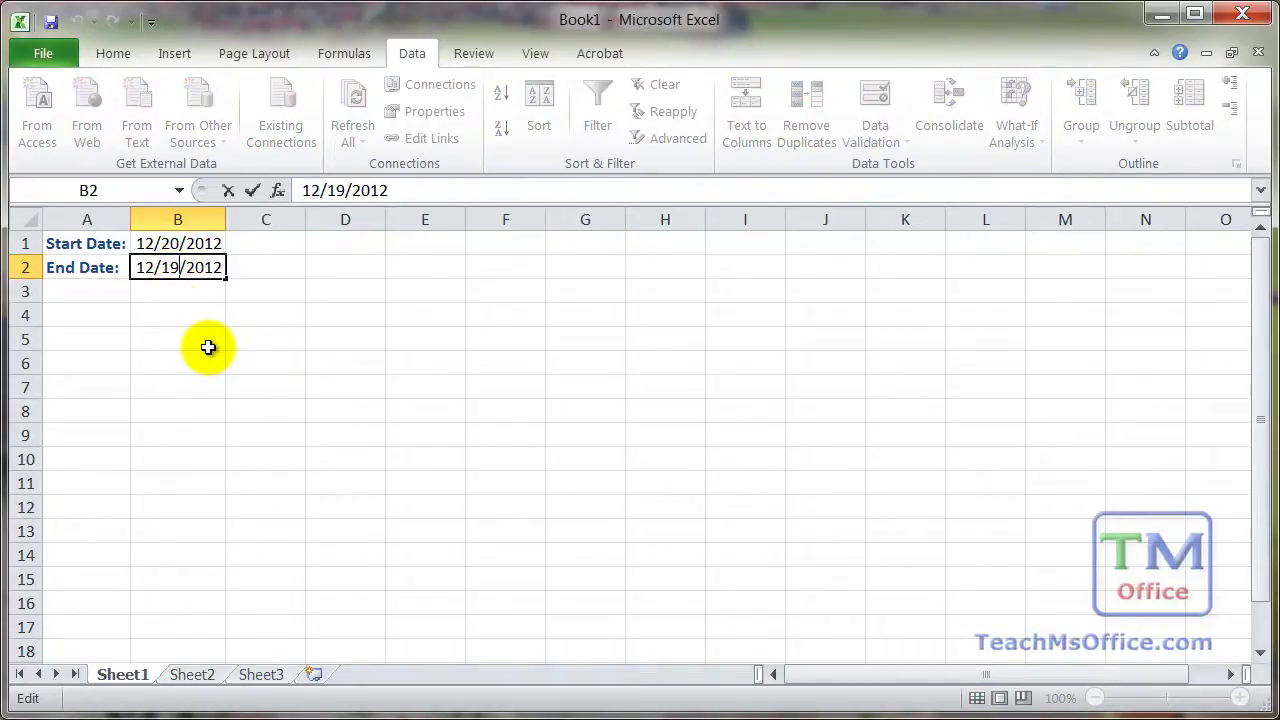
pyautogui.press('Return')
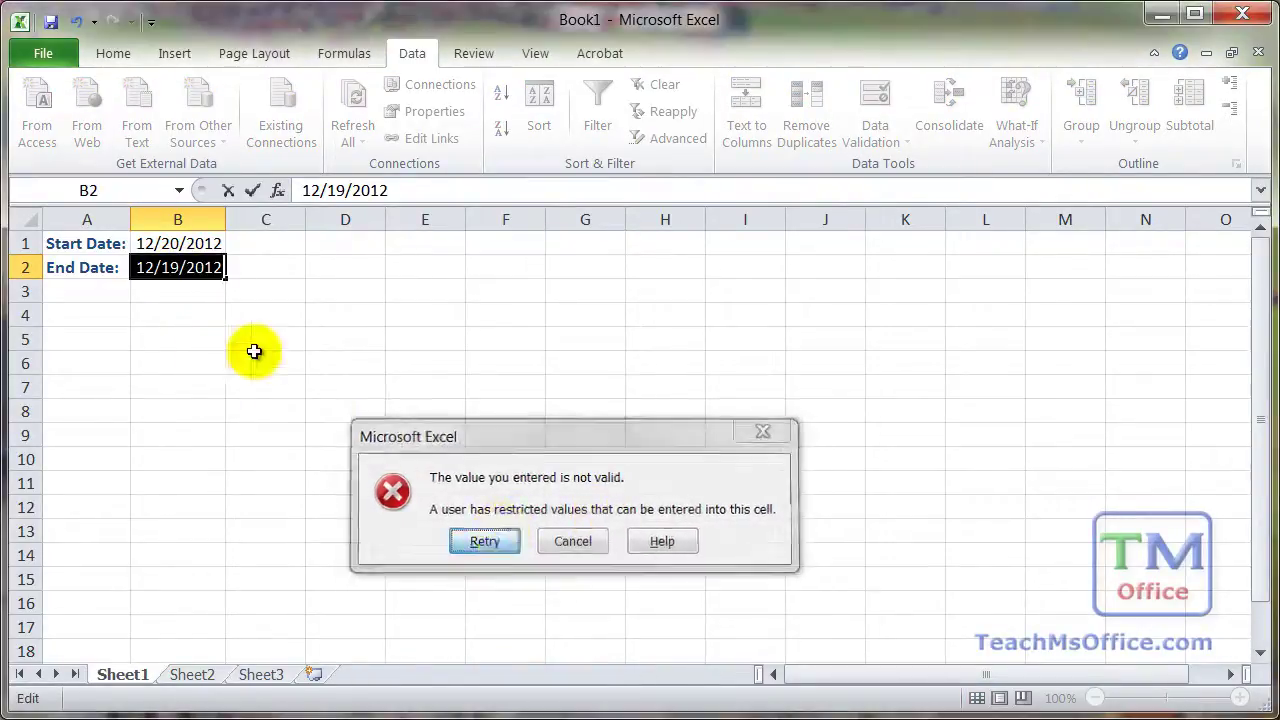
pyautogui.press('Return')
pyautogui.click(180, 267)
pyautogui.press('BackSpace')
pyautogui.press('BackSpace')
pyautogui.write('21')
pyautogui.press('Return')
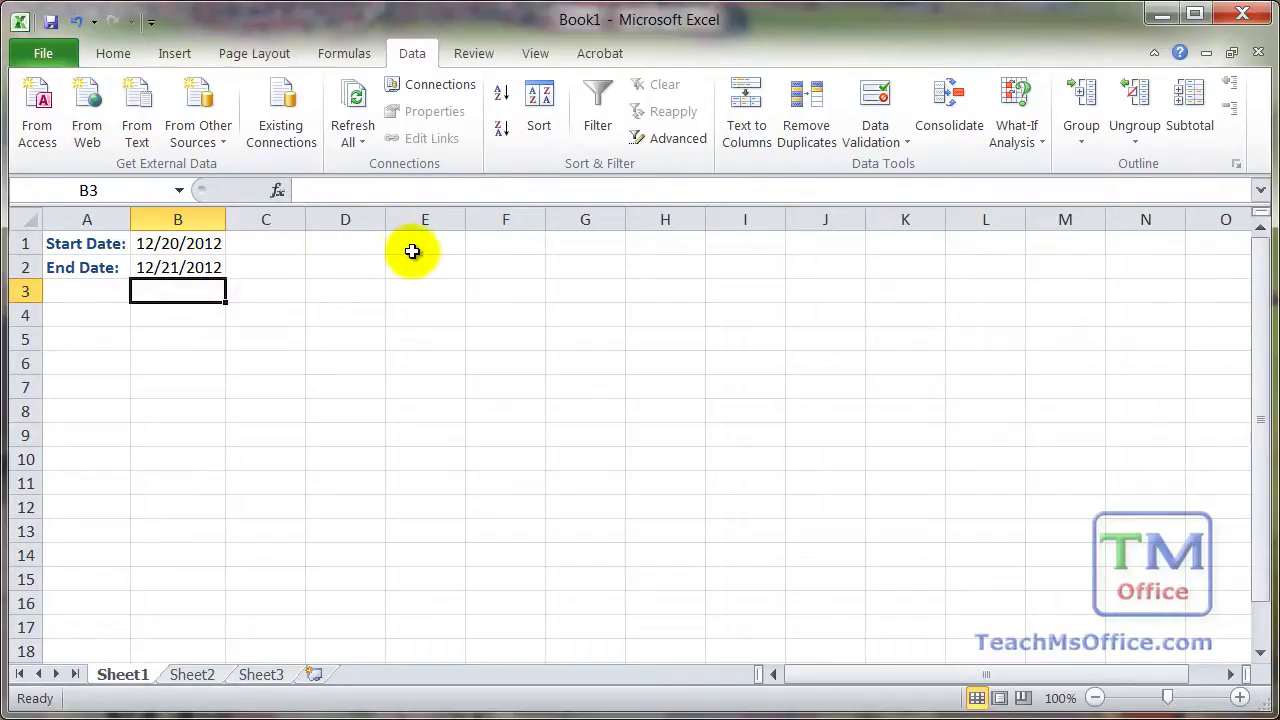
# - Enter =TODAY() in H1
pyautogui.click(656, 245)
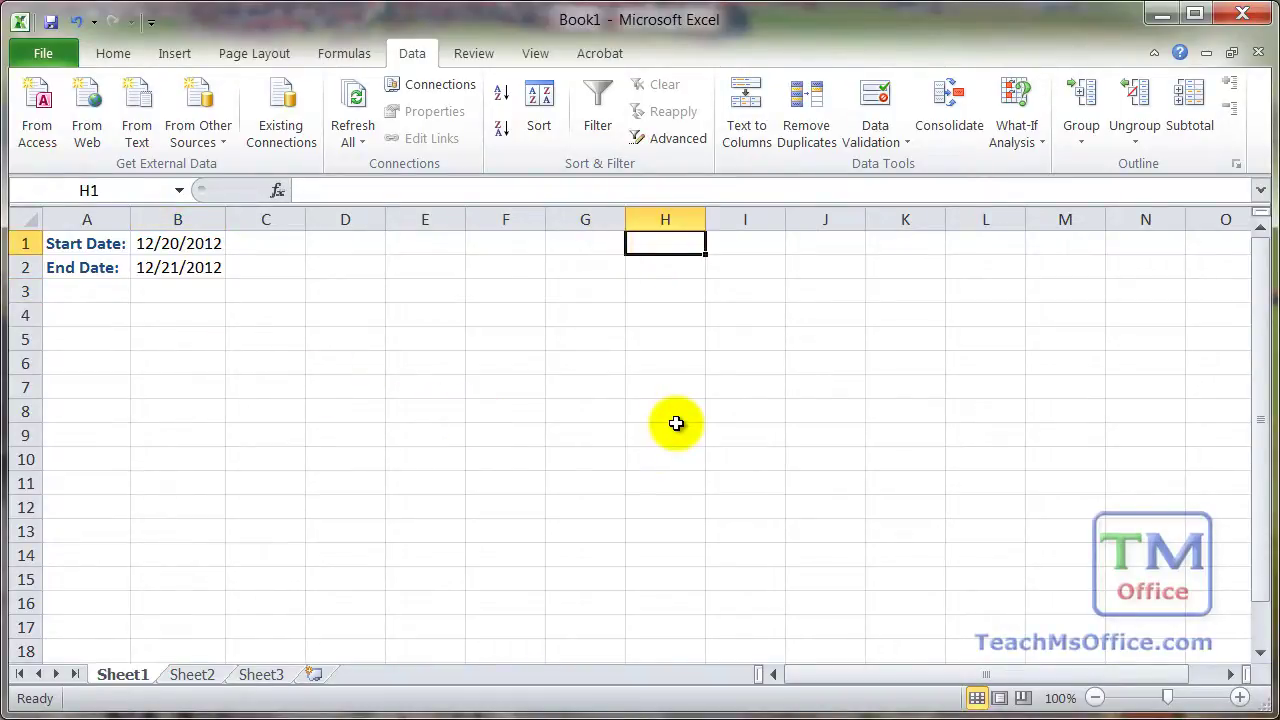
pyautogui.write('=today')
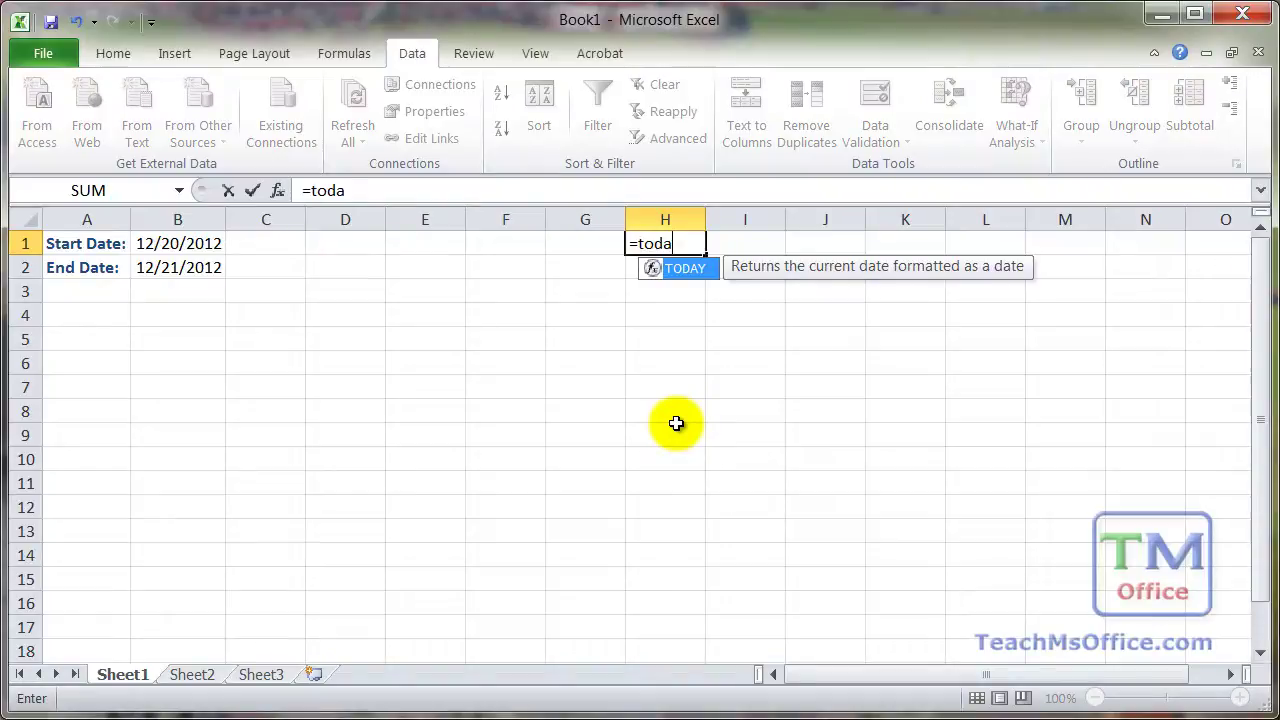
pyautogui.press('Tab')
pyautogui.write(')')
pyautogui.press('Return')
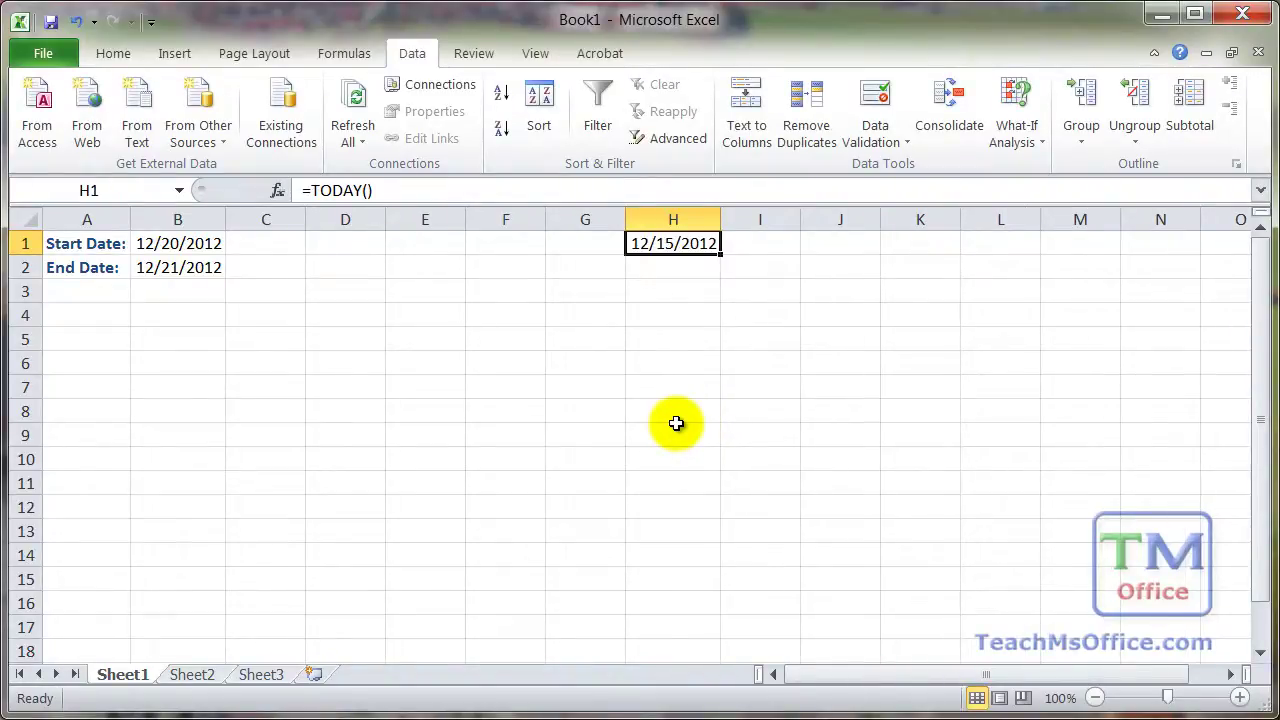
# - Enter =H1+1 in H2, fill it down to H7, and select H1:H7
pyautogui.press('Down')
pyautogui.write('=')
pyautogui.press('Up')
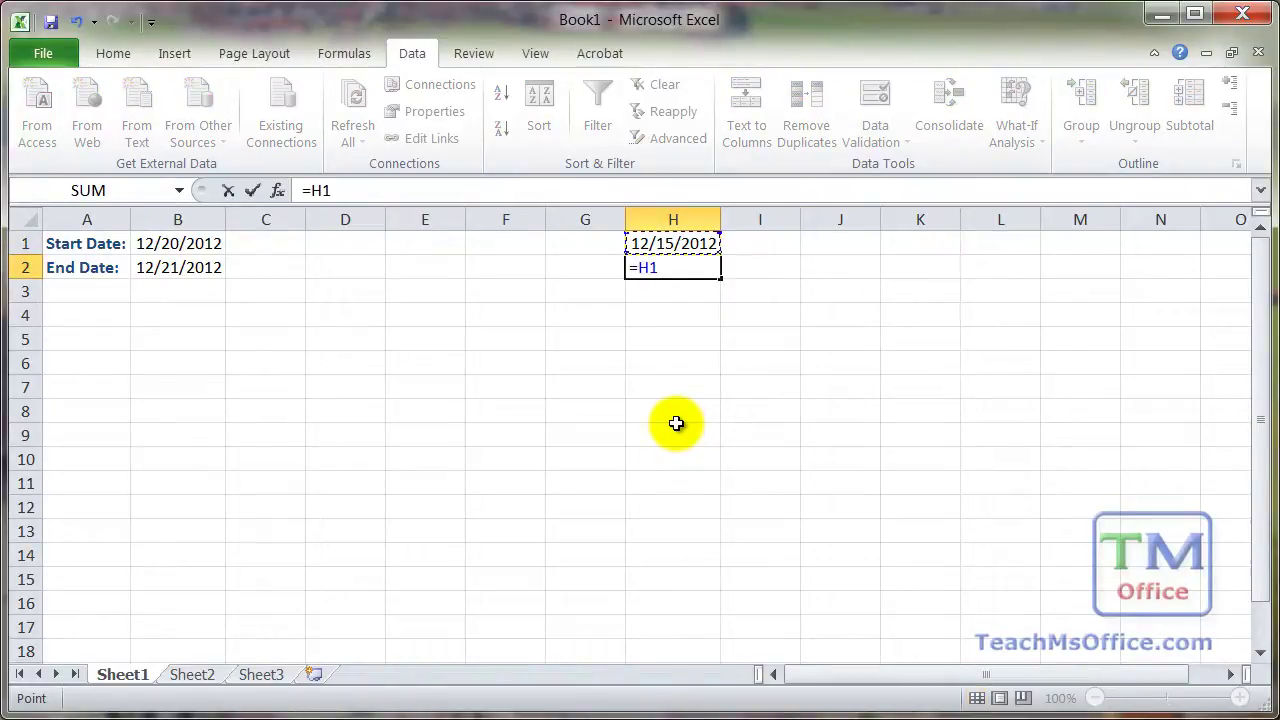
pyautogui.write('+1')
pyautogui.press('Return')
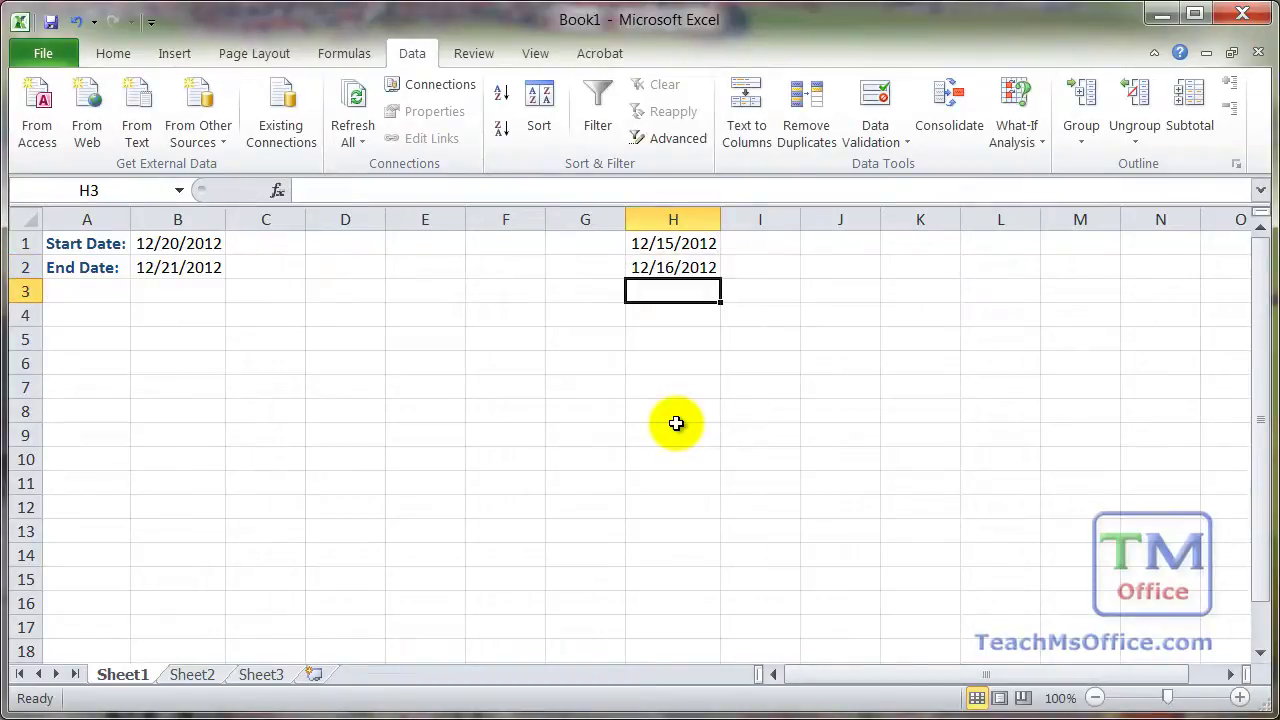
pyautogui.click(700, 267)
pyautogui.moveTo(720, 278); pyautogui.dragTo(728, 405)
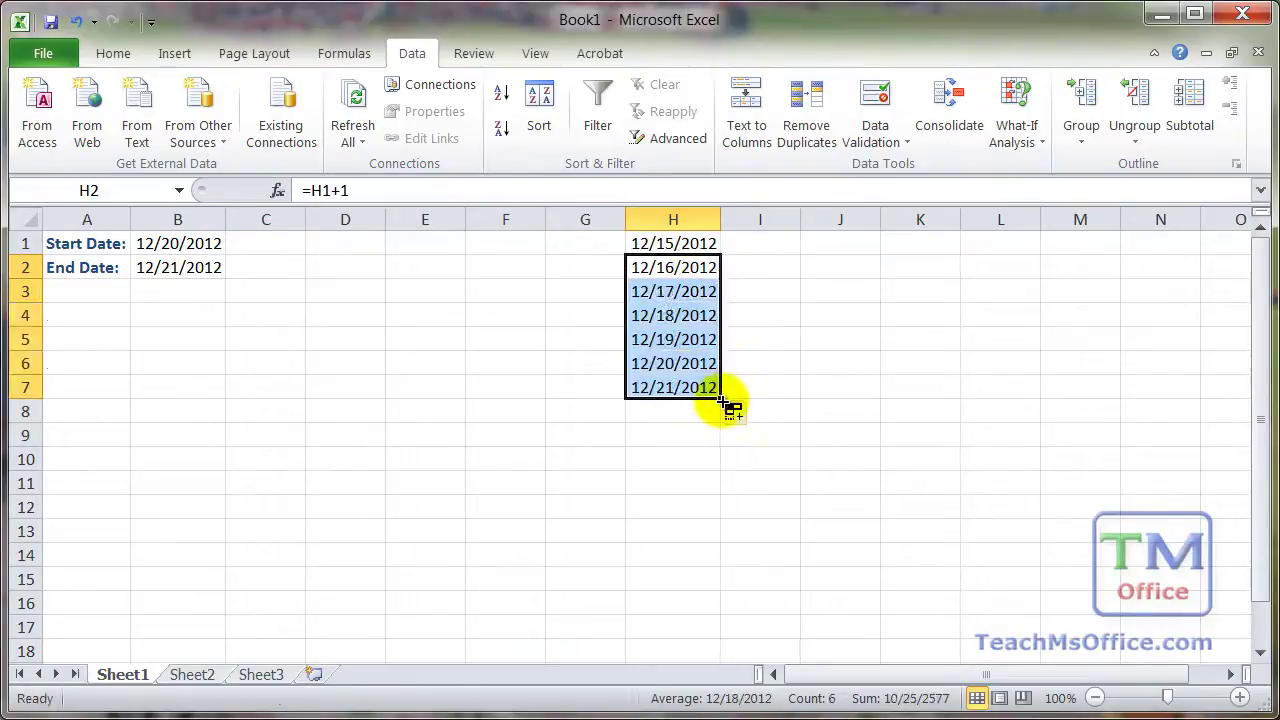
pyautogui.moveTo(665, 242); pyautogui.dragTo(663, 385)
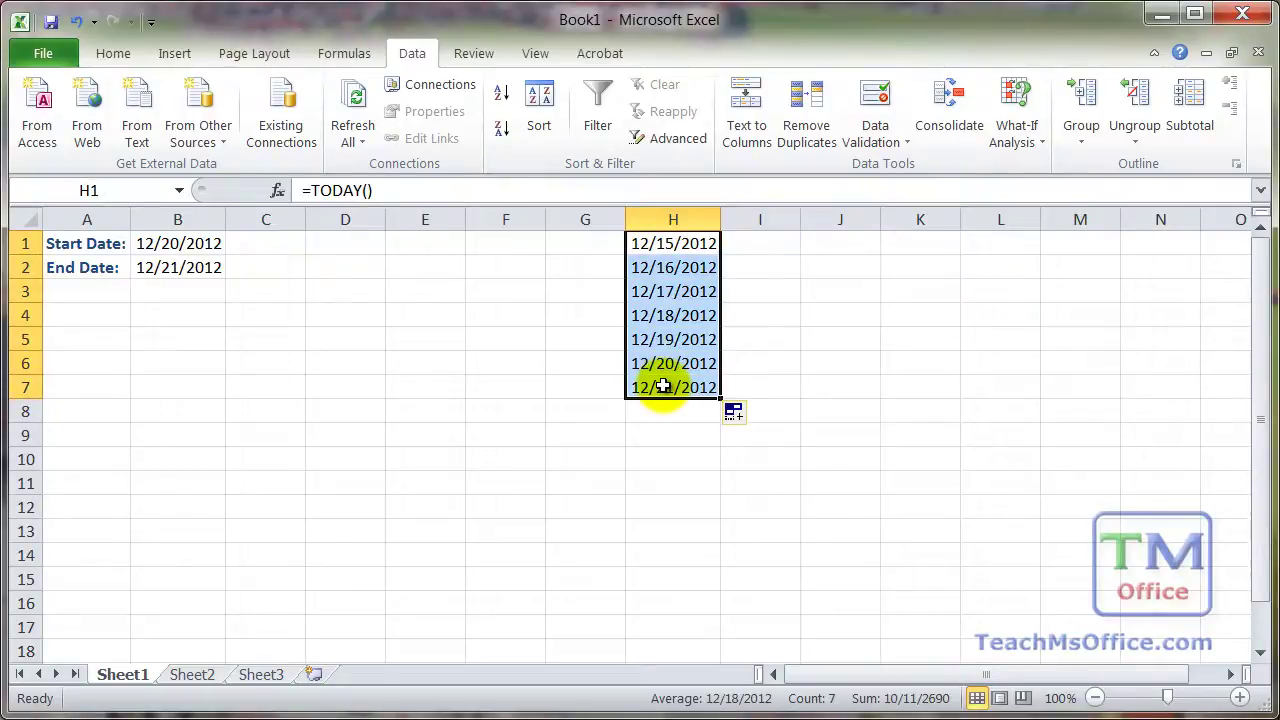
# - Name H1:H7 'datelist' in the Name Box, then select C1
pyautogui.click(114, 191)
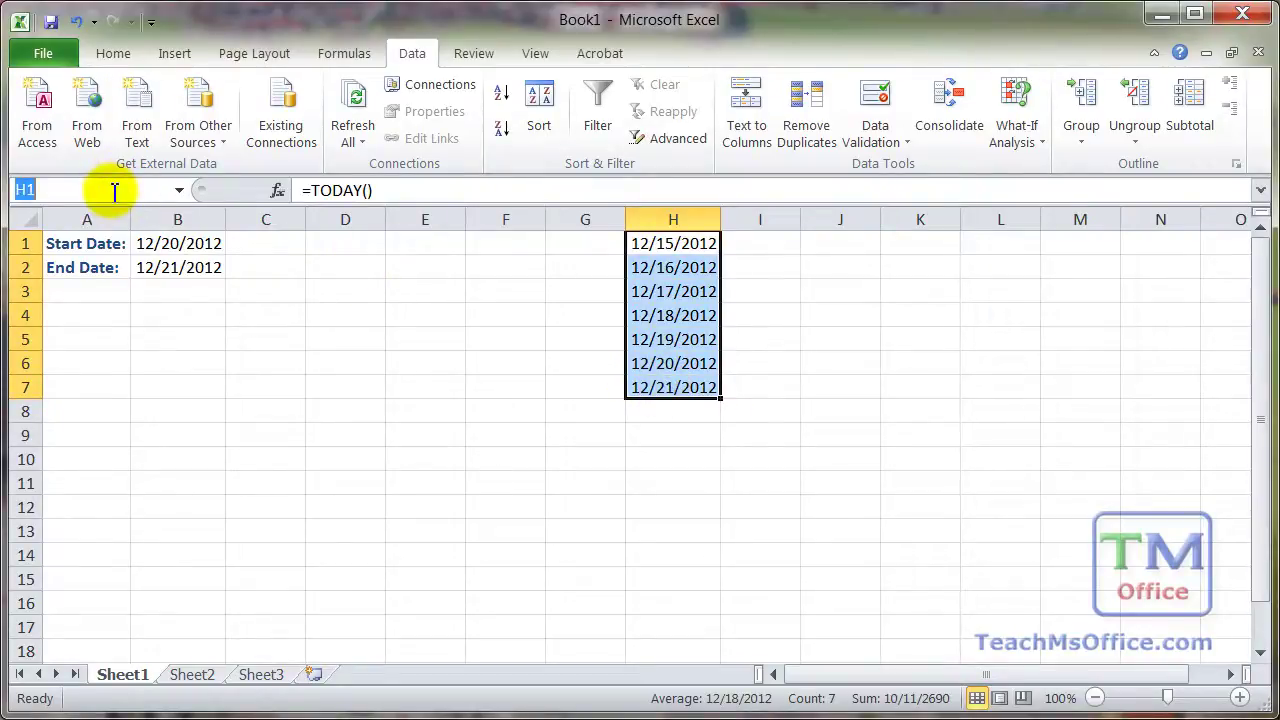
pyautogui.write('datelist')
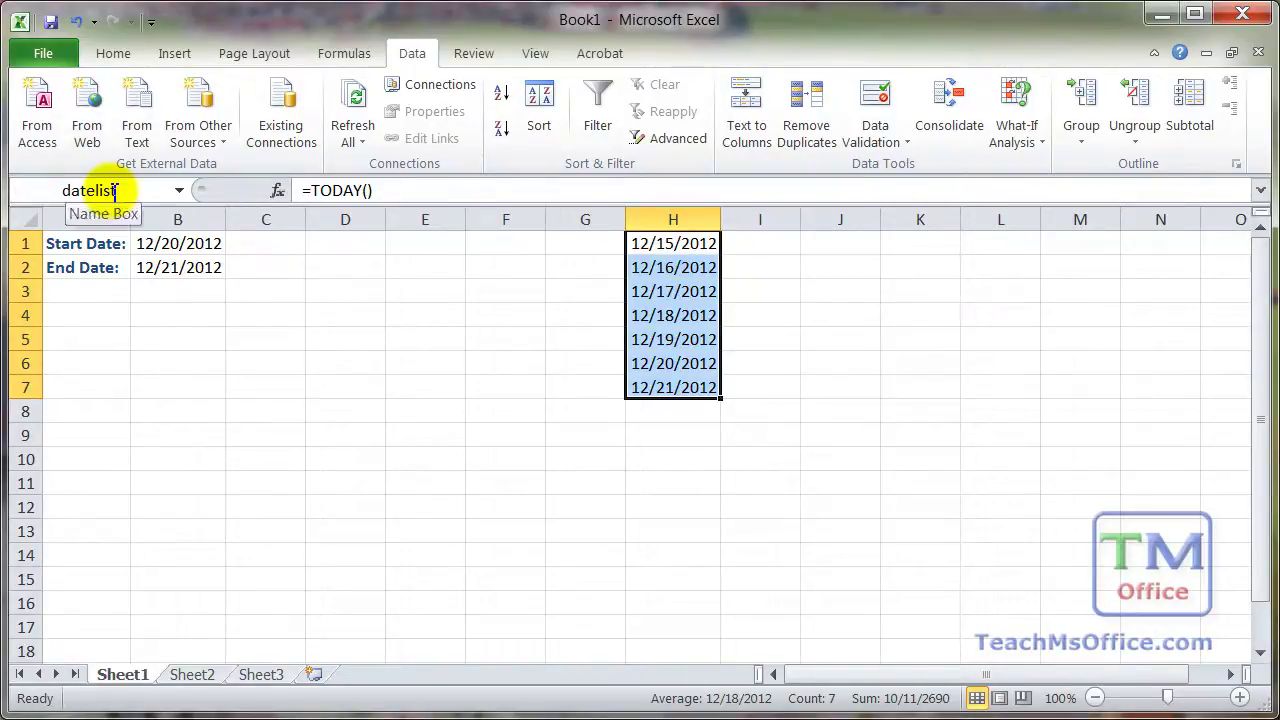
pyautogui.press('Return')
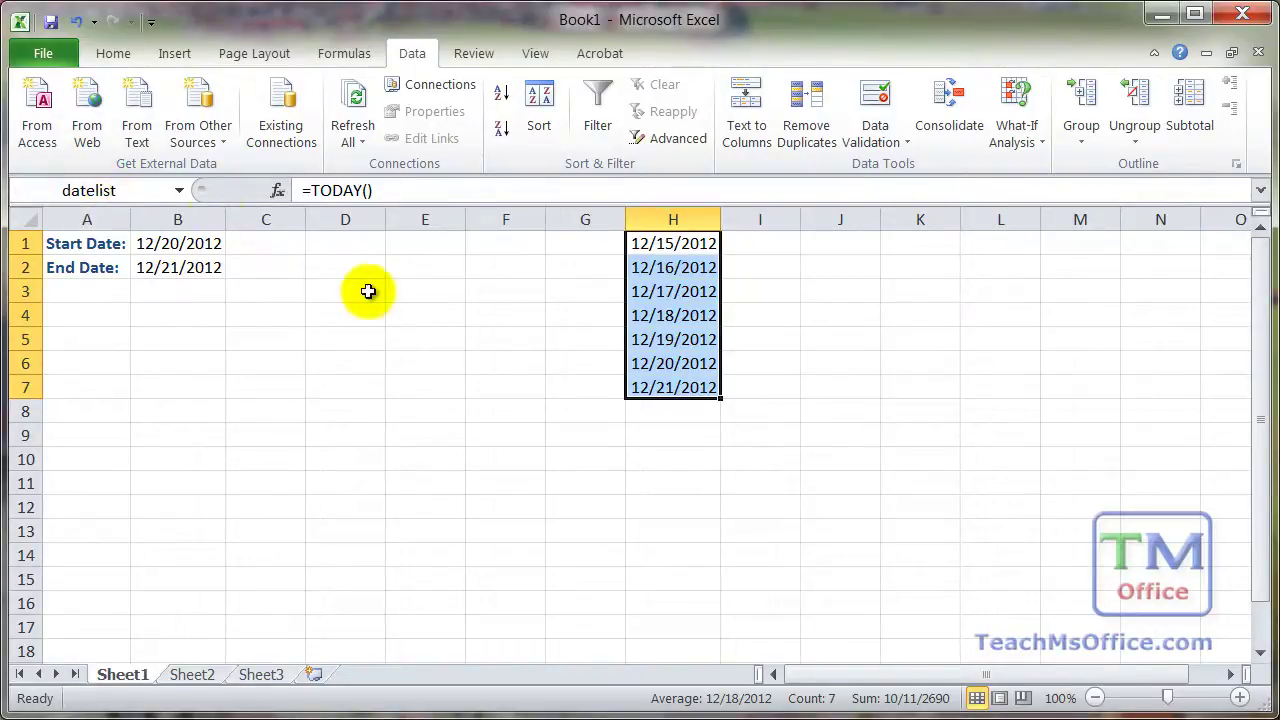
pyautogui.click(281, 243)
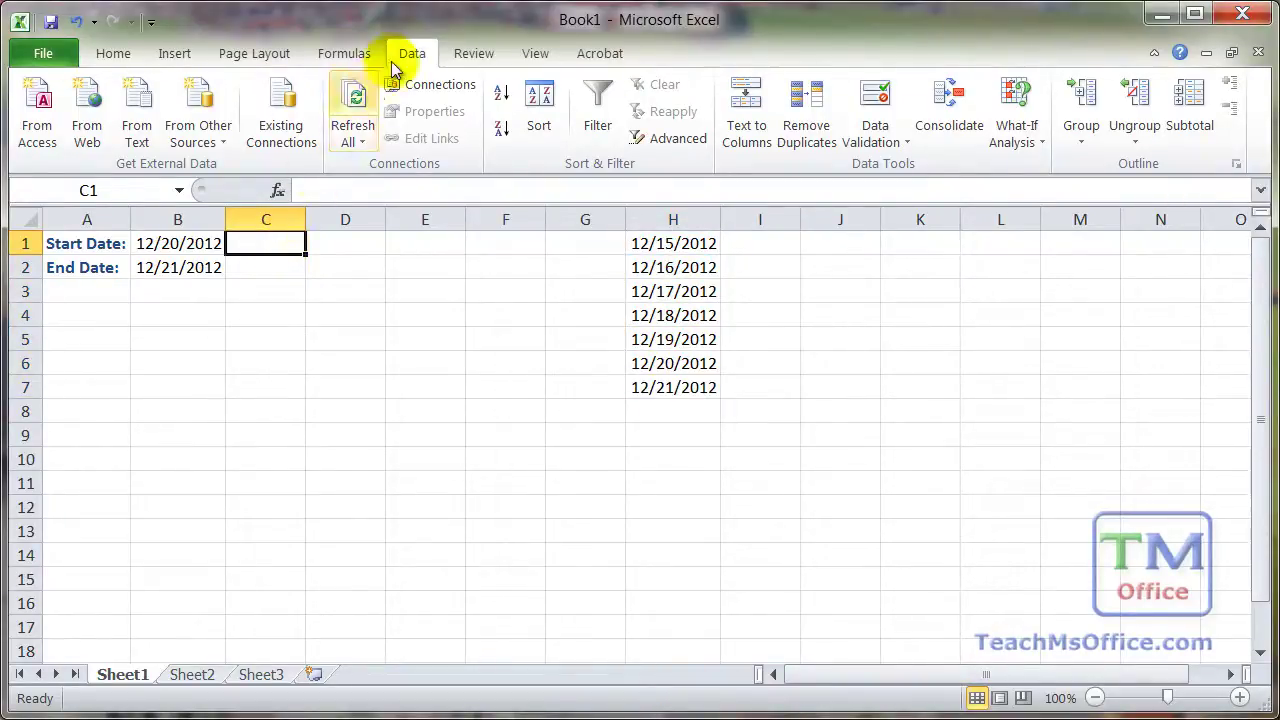
# - Apply List data validation to C1 with 'datelist' entered as the source
pyautogui.click(868, 117)
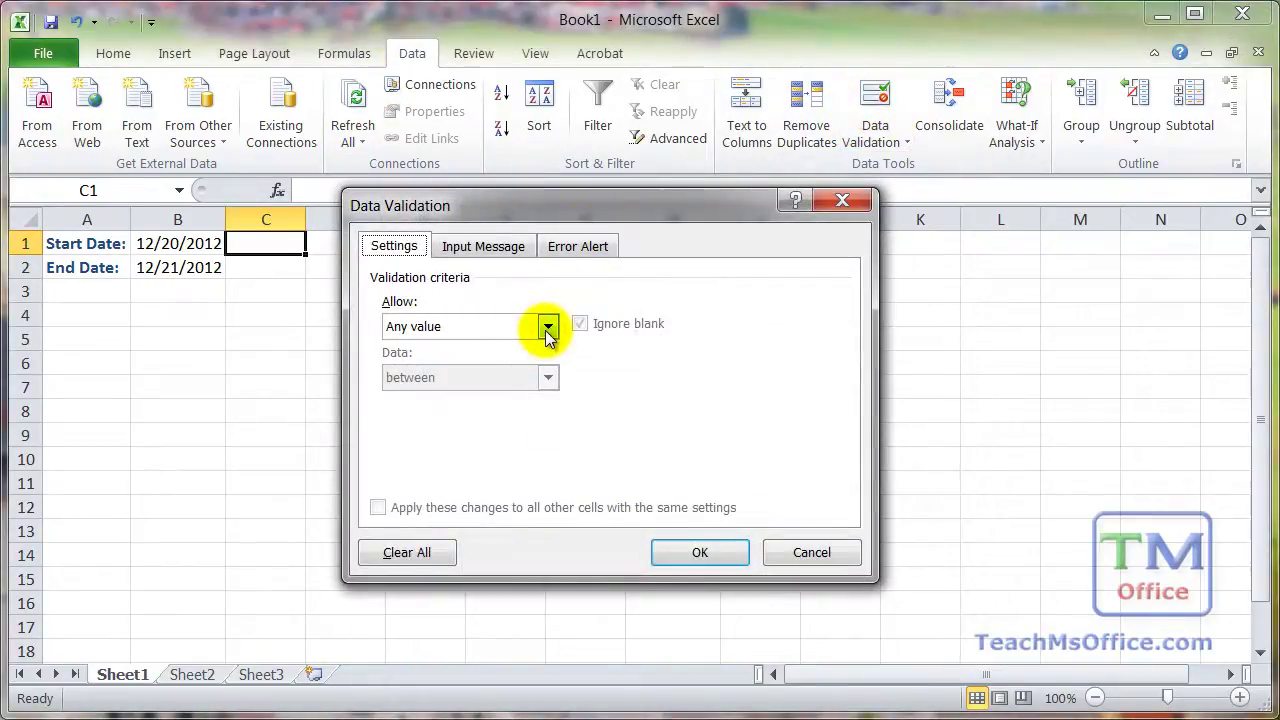
pyautogui.click(548, 330)
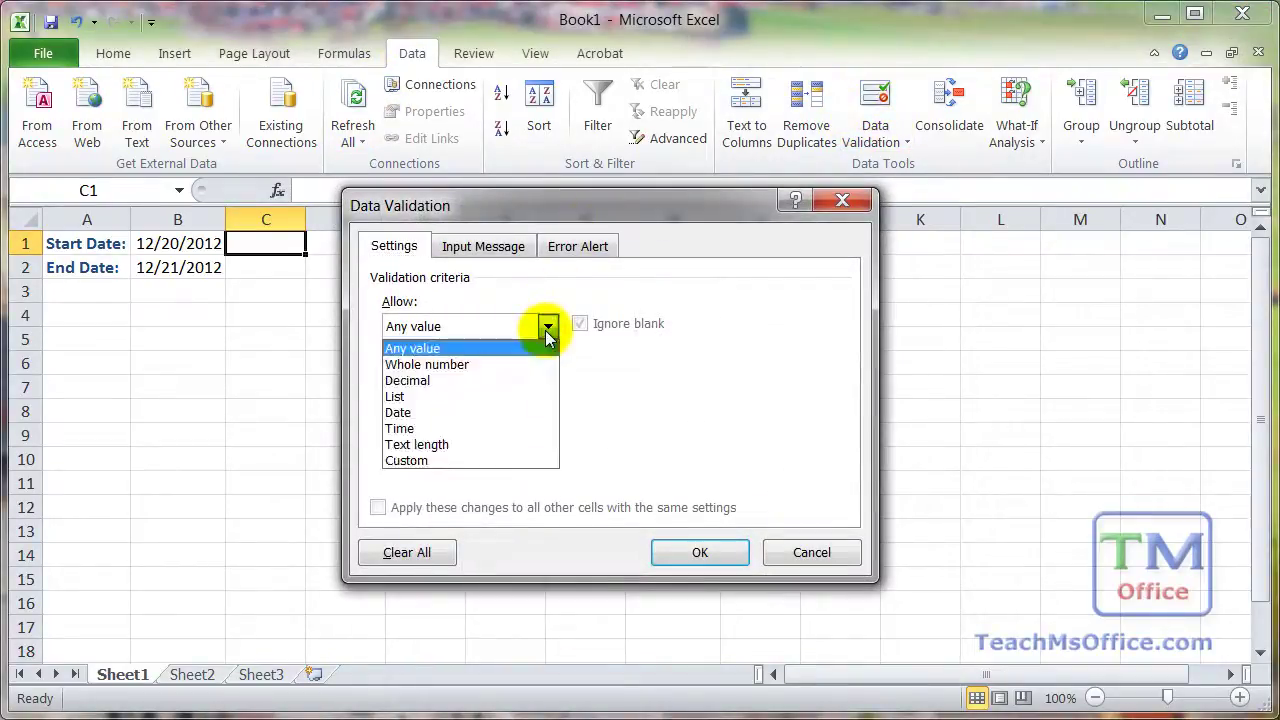
pyautogui.click(429, 398)
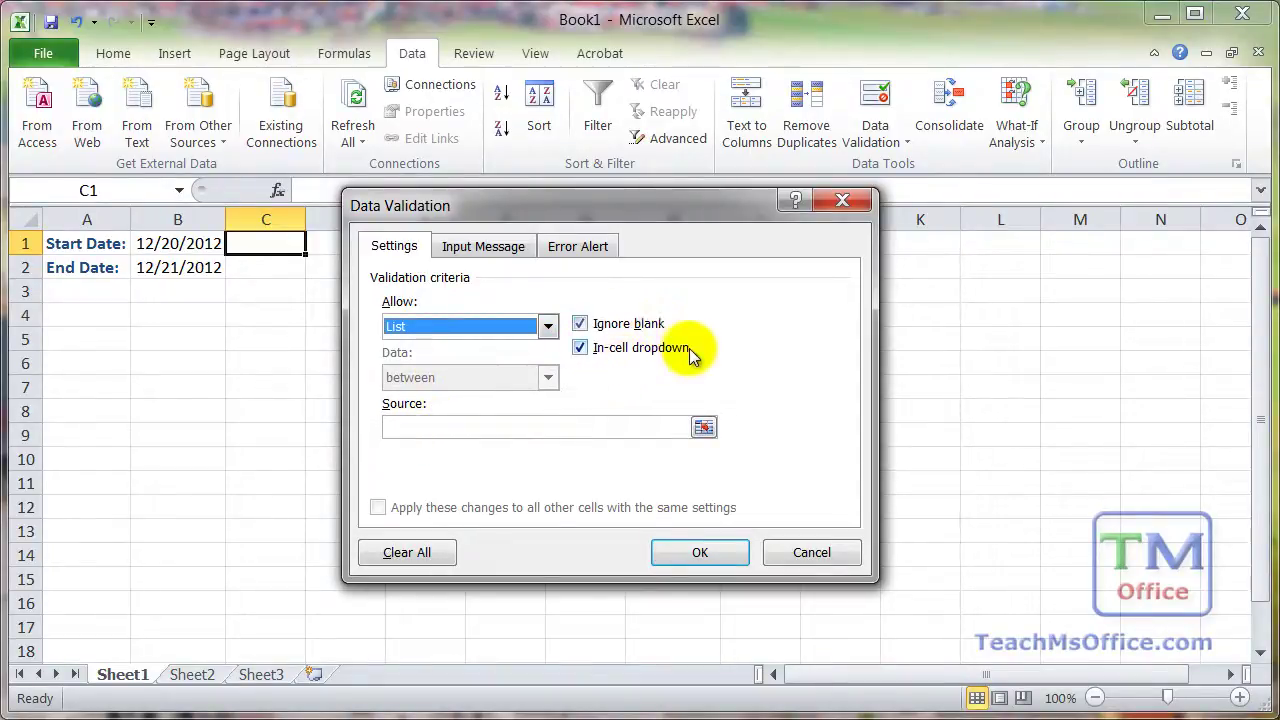
pyautogui.click(450, 431)
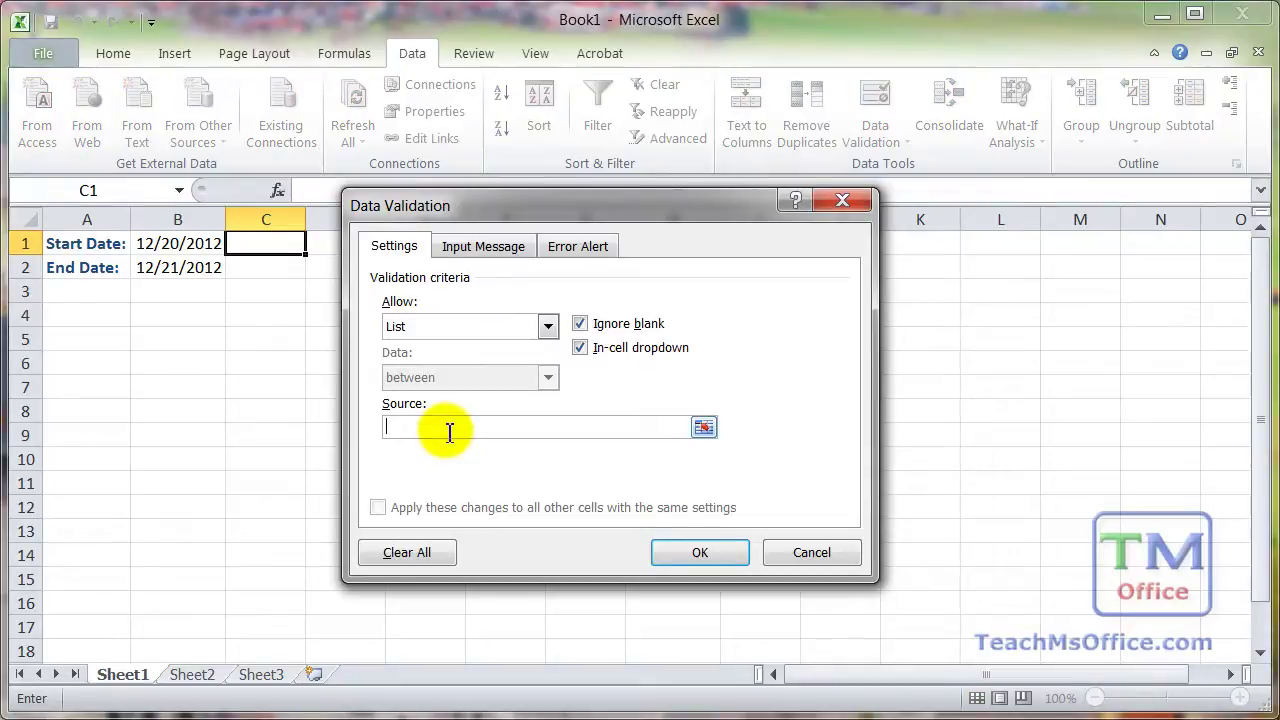
pyautogui.write('datelist')
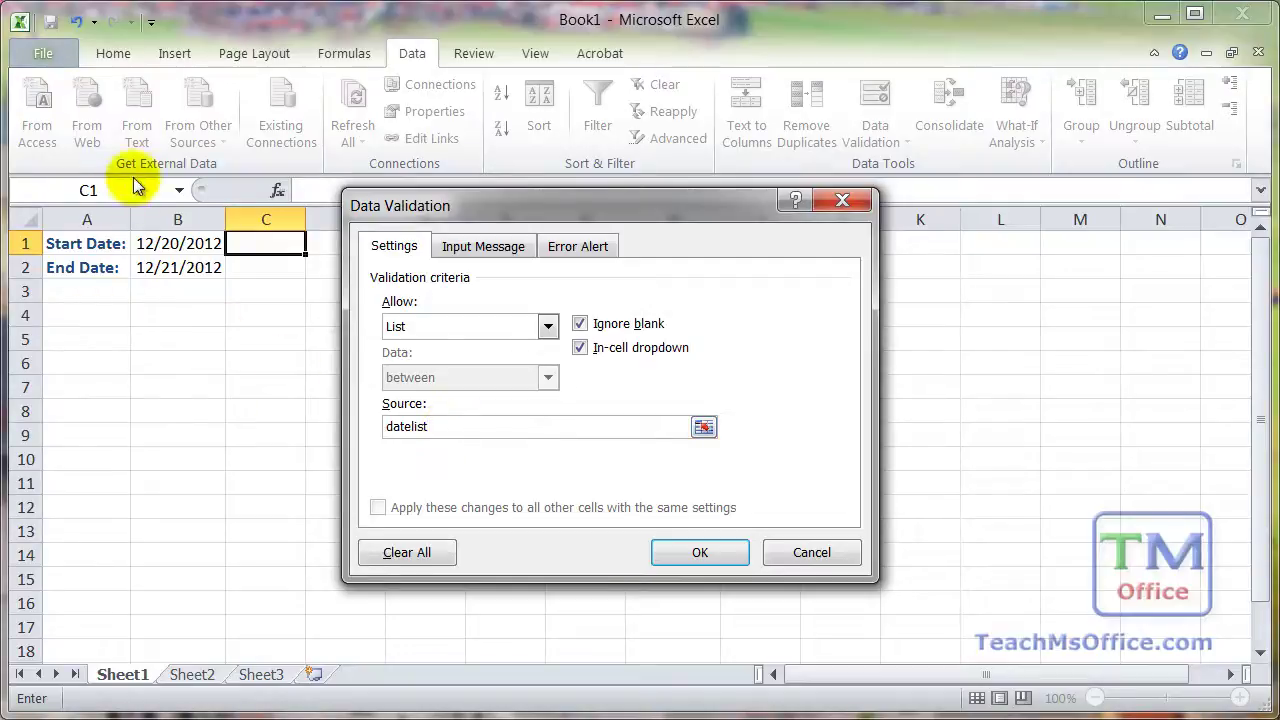
pyautogui.moveTo(463, 207); pyautogui.dragTo(452, 174)
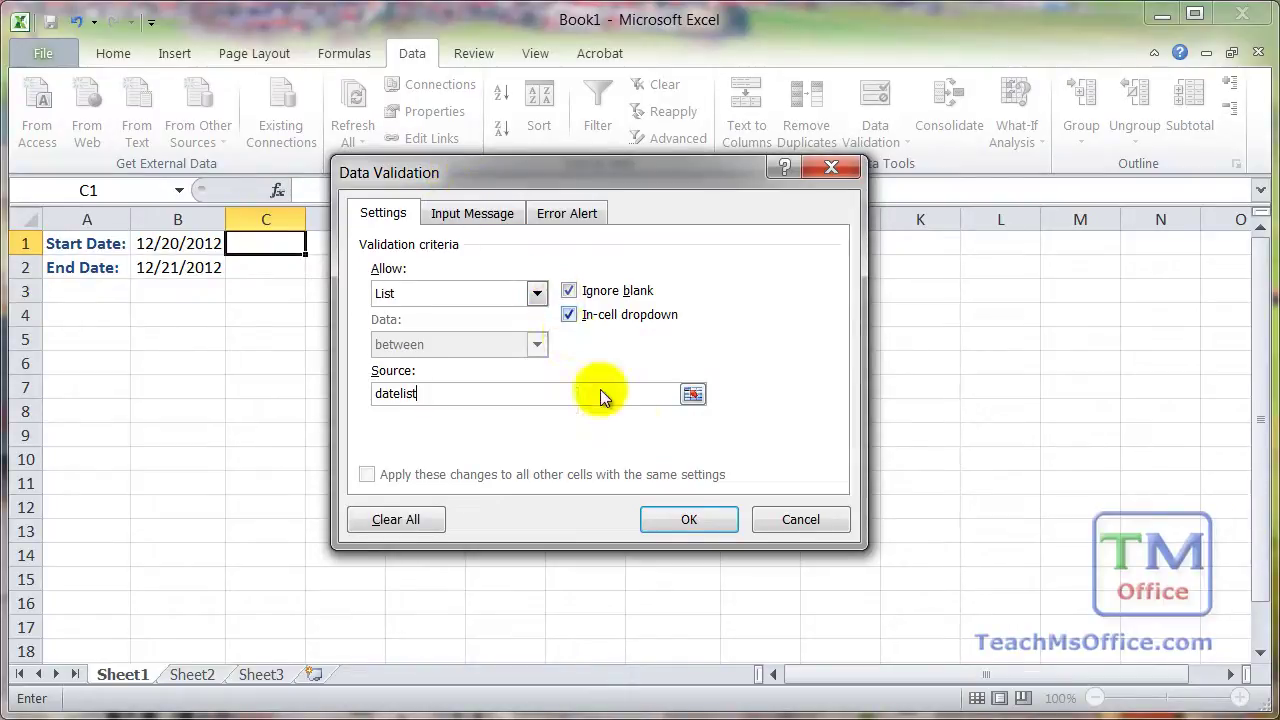
pyautogui.click(677, 522)
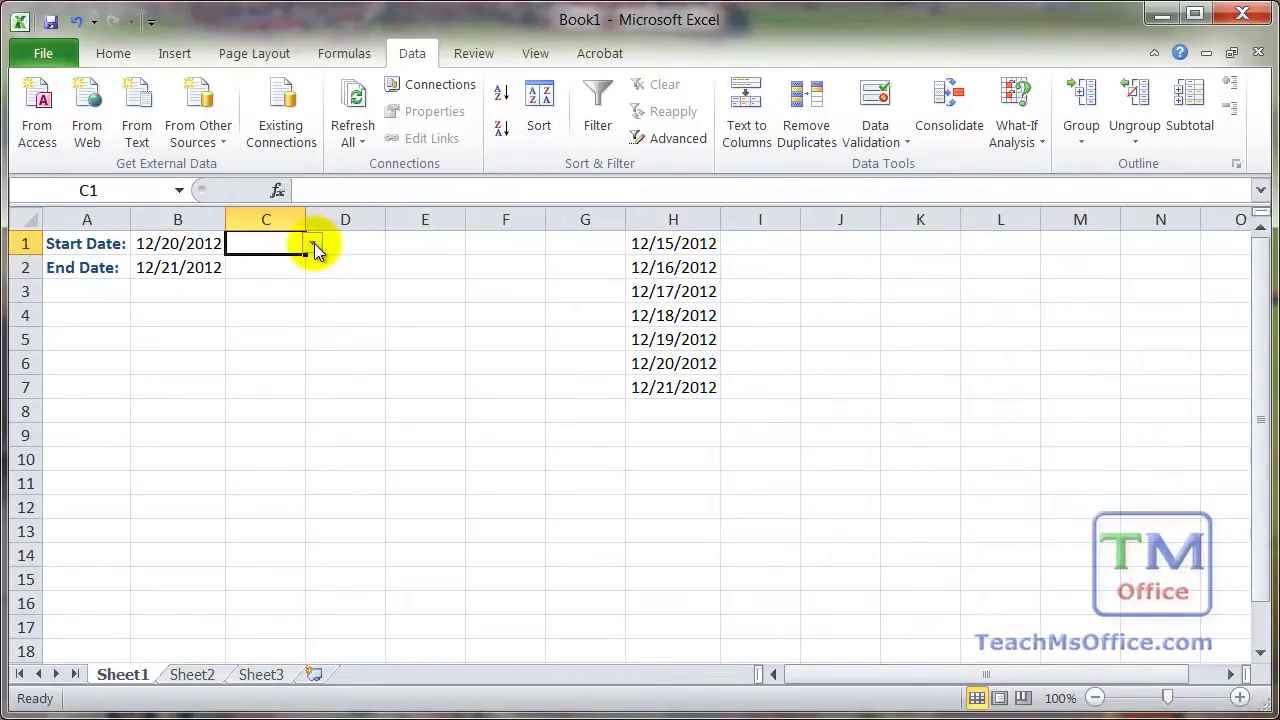
# - Correct C1's list validation source to =datelist
pyautogui.hotkey('alt', 'a')
pyautogui.press('v')
pyautogui.press('v')
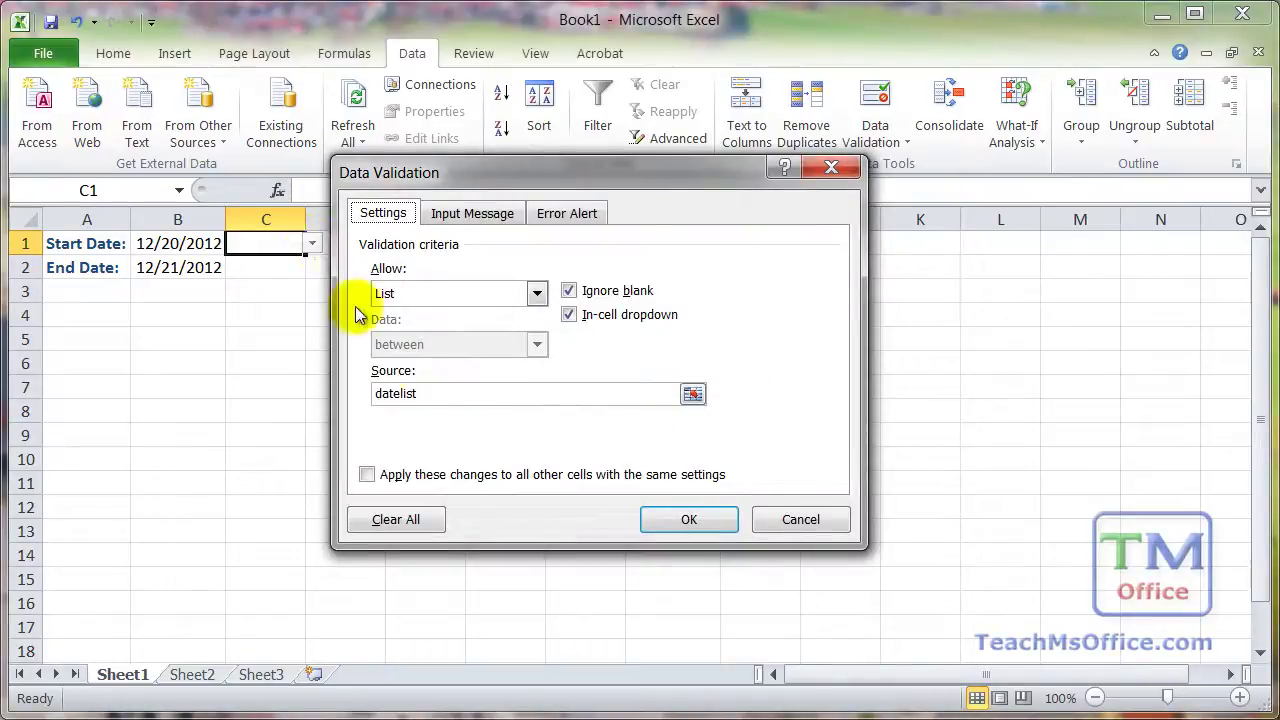
pyautogui.click(387, 393)
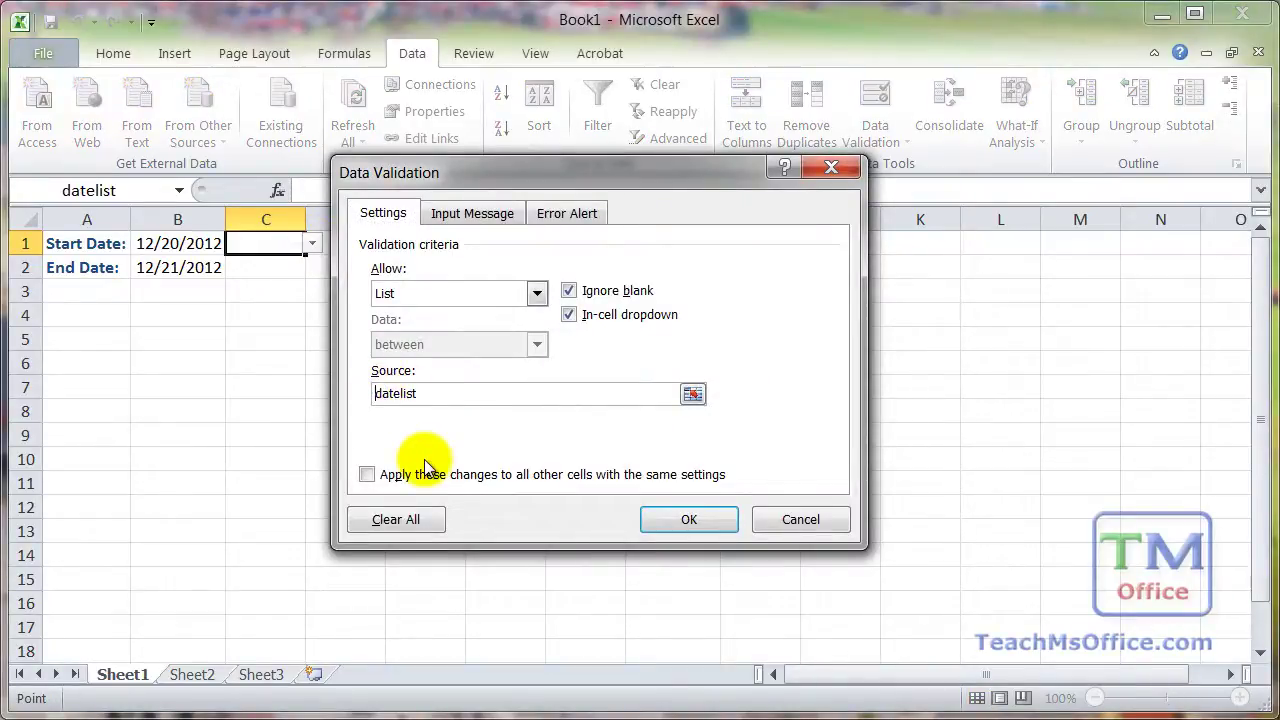
pyautogui.write('=')
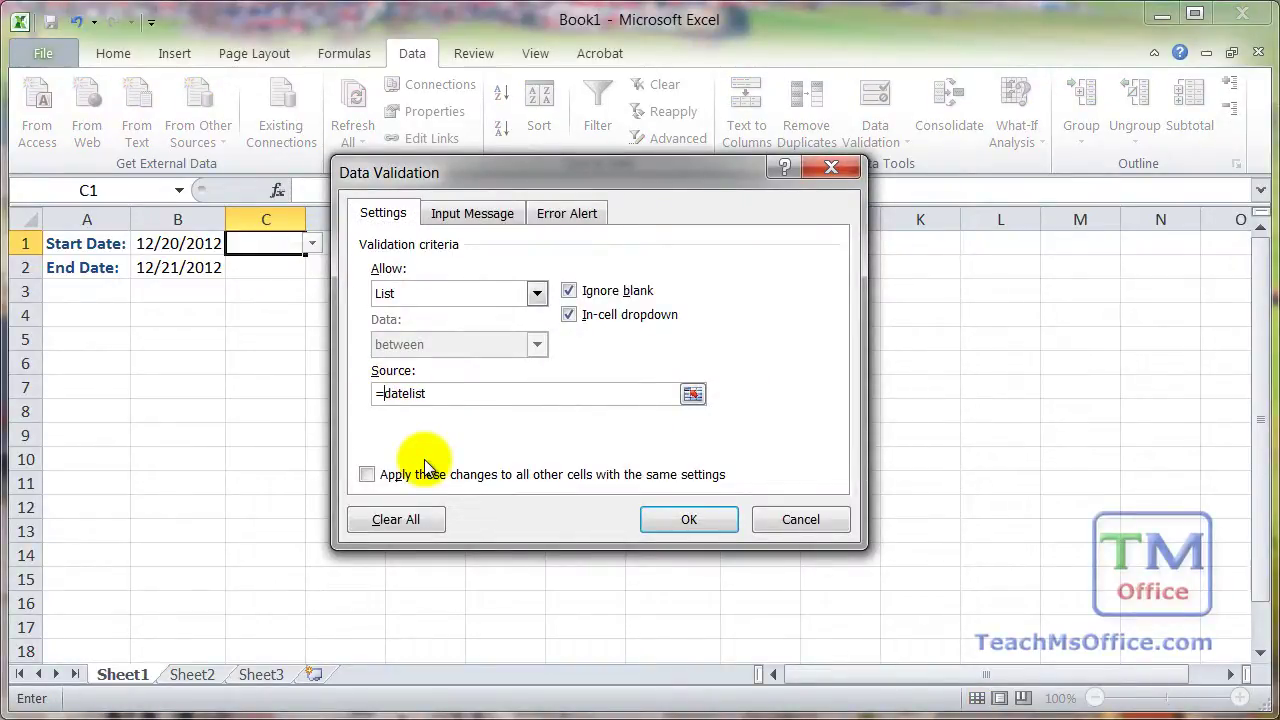
pyautogui.click(686, 521)
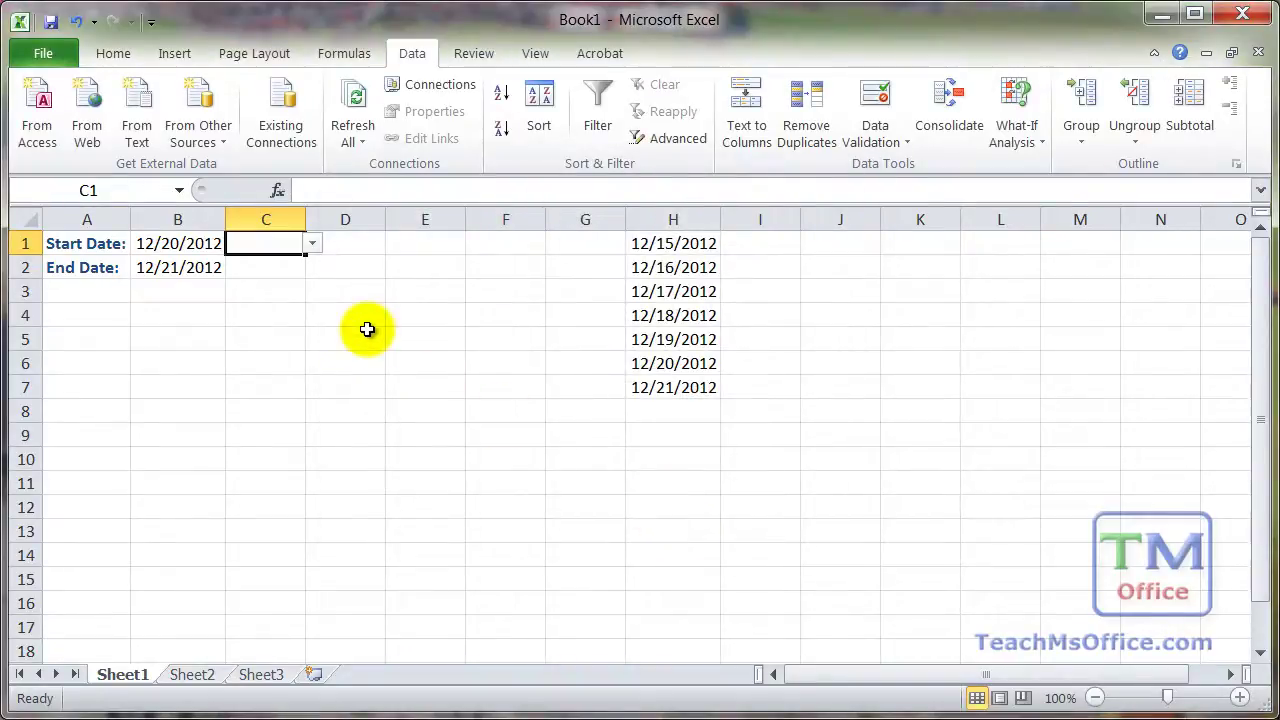
# - Choose 12/20/2012 from C1's dropdown after briefly trying 12/17/2012; it shows as 41263
pyautogui.click(312, 243)
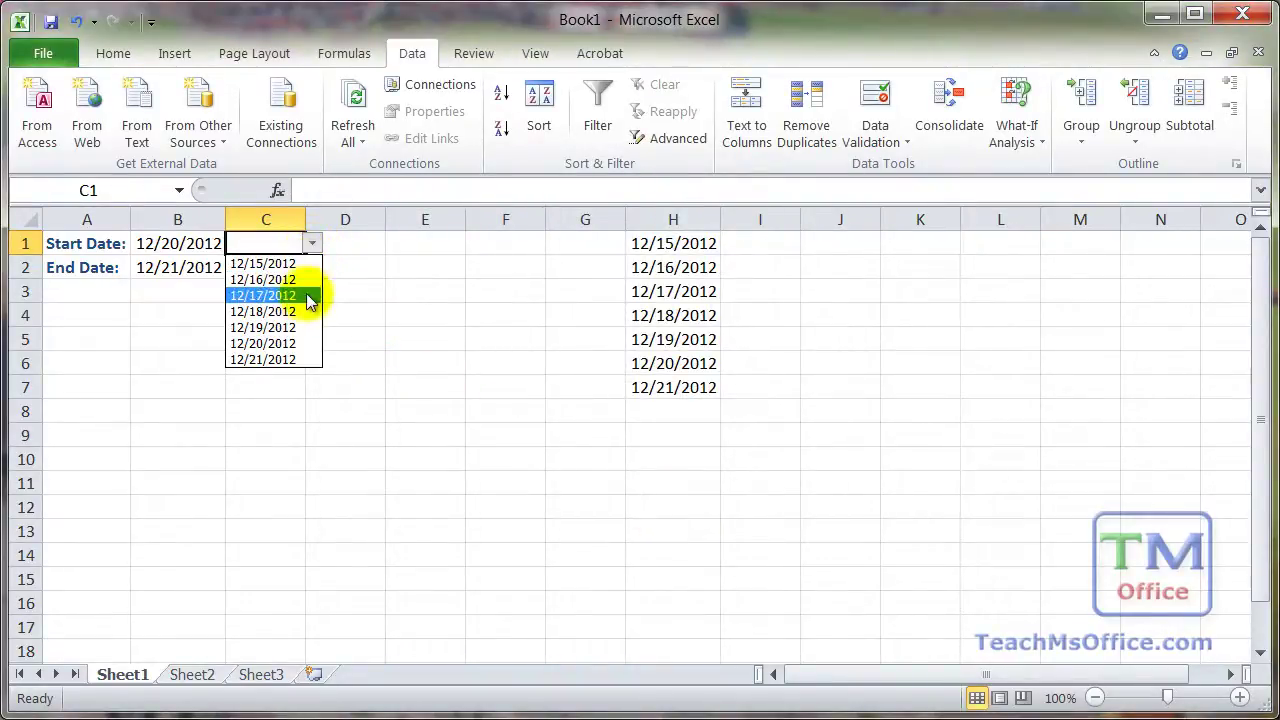
pyautogui.click(300, 343)
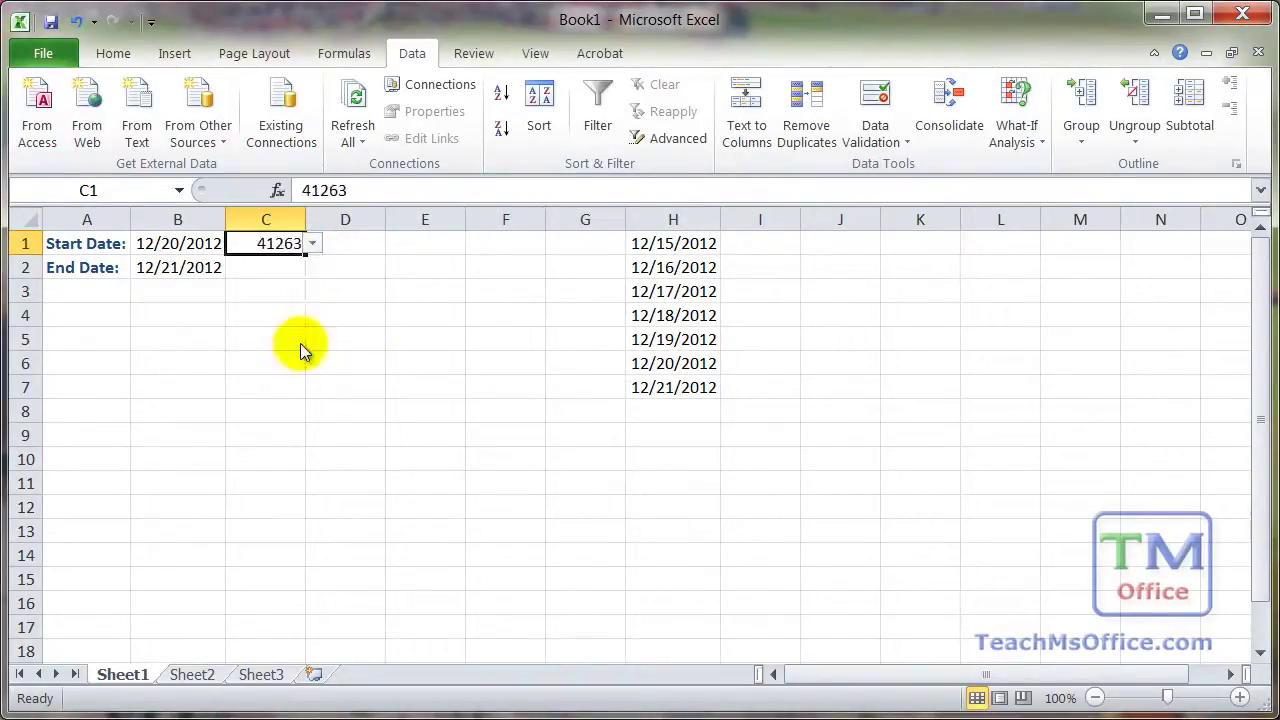
pyautogui.click(312, 243)
pyautogui.click(293, 292)
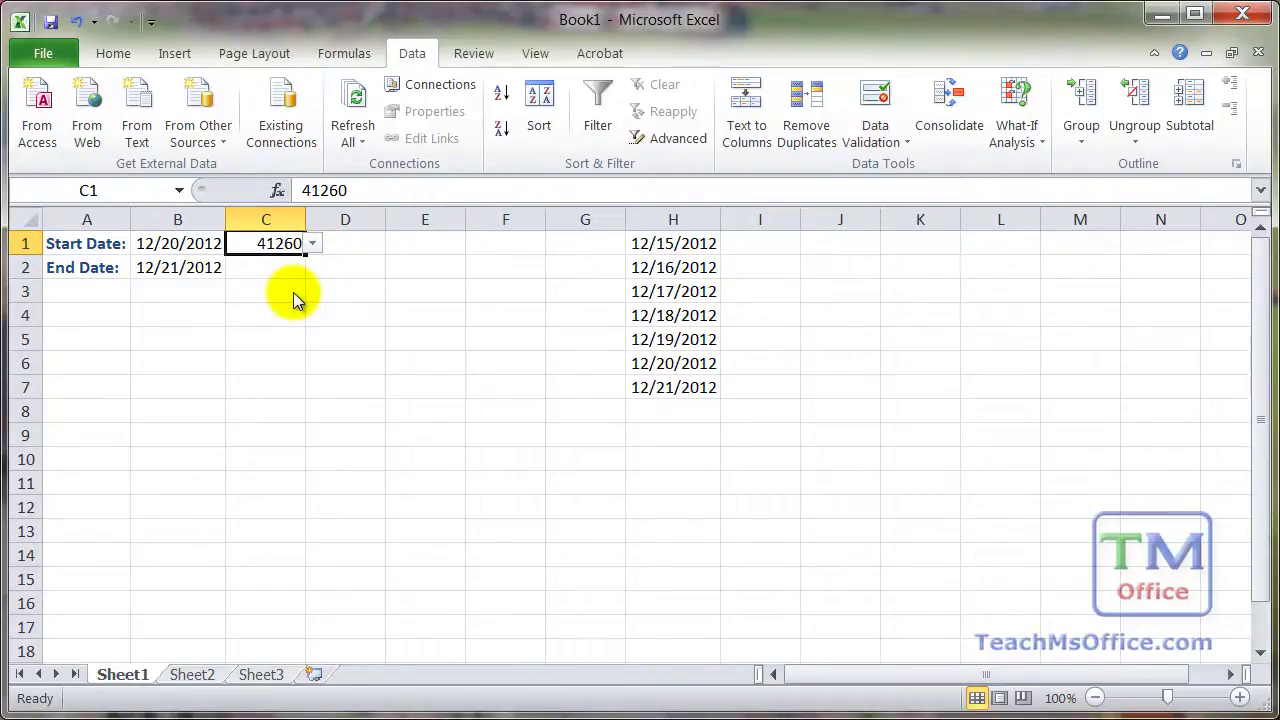
pyautogui.click(312, 245)
pyautogui.click(289, 342)
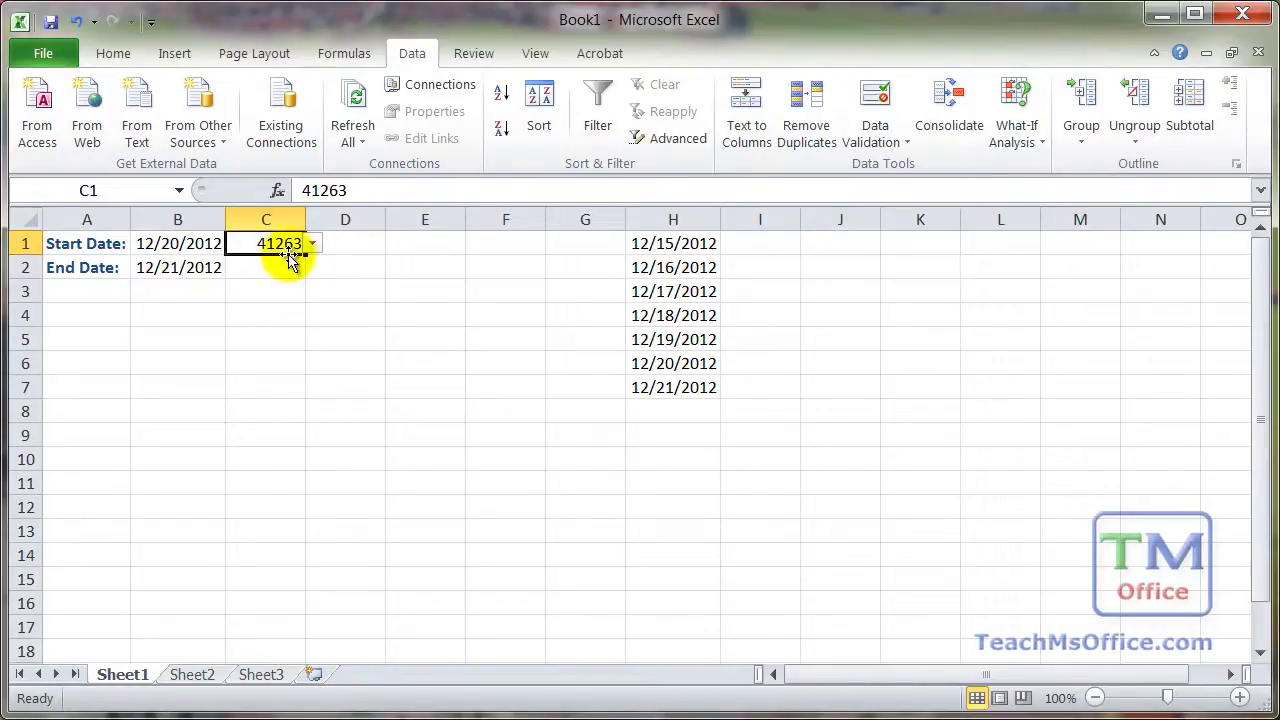
# - Format cell C1 with the Short Date number format
pyautogui.click(108, 54)
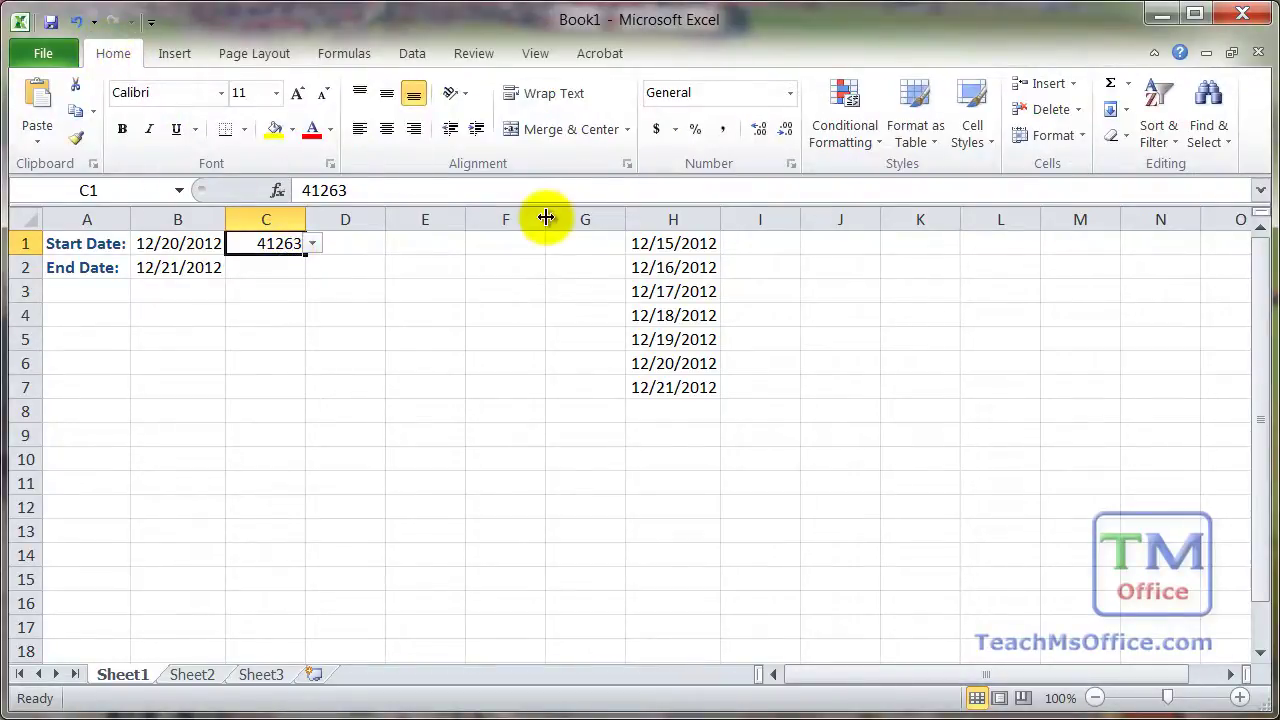
pyautogui.click(790, 94)
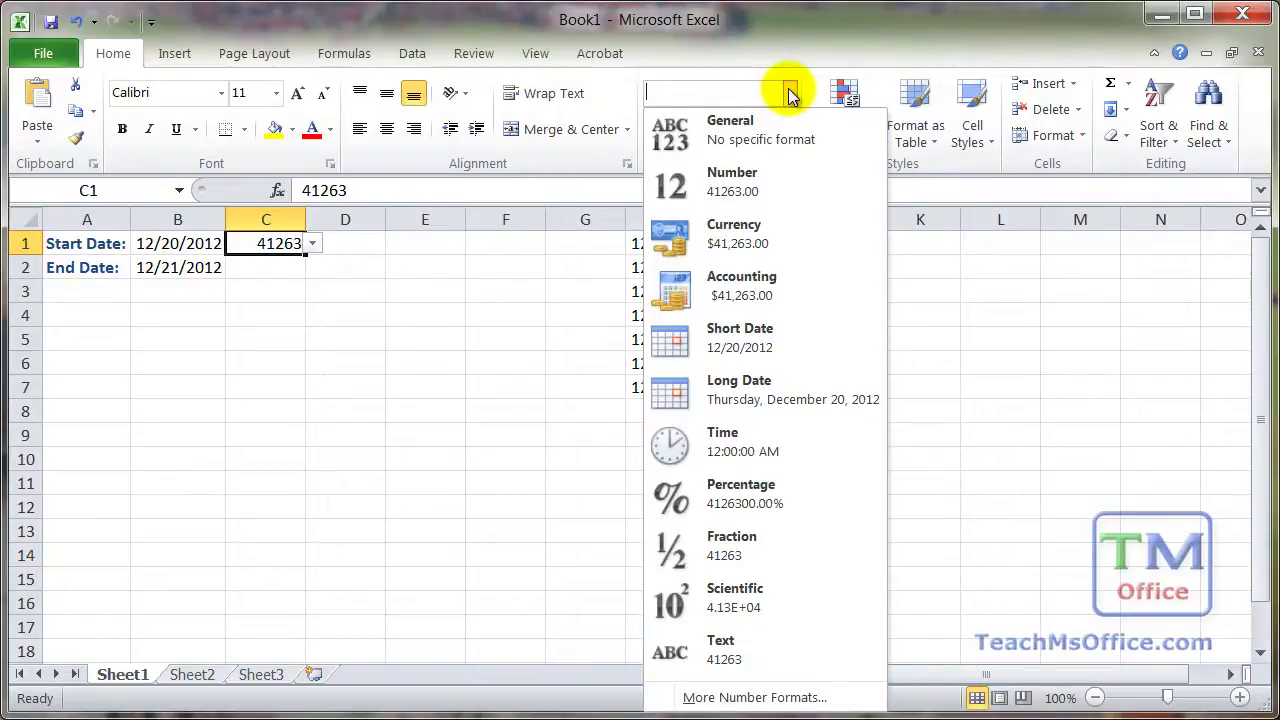
pyautogui.click(692, 330)
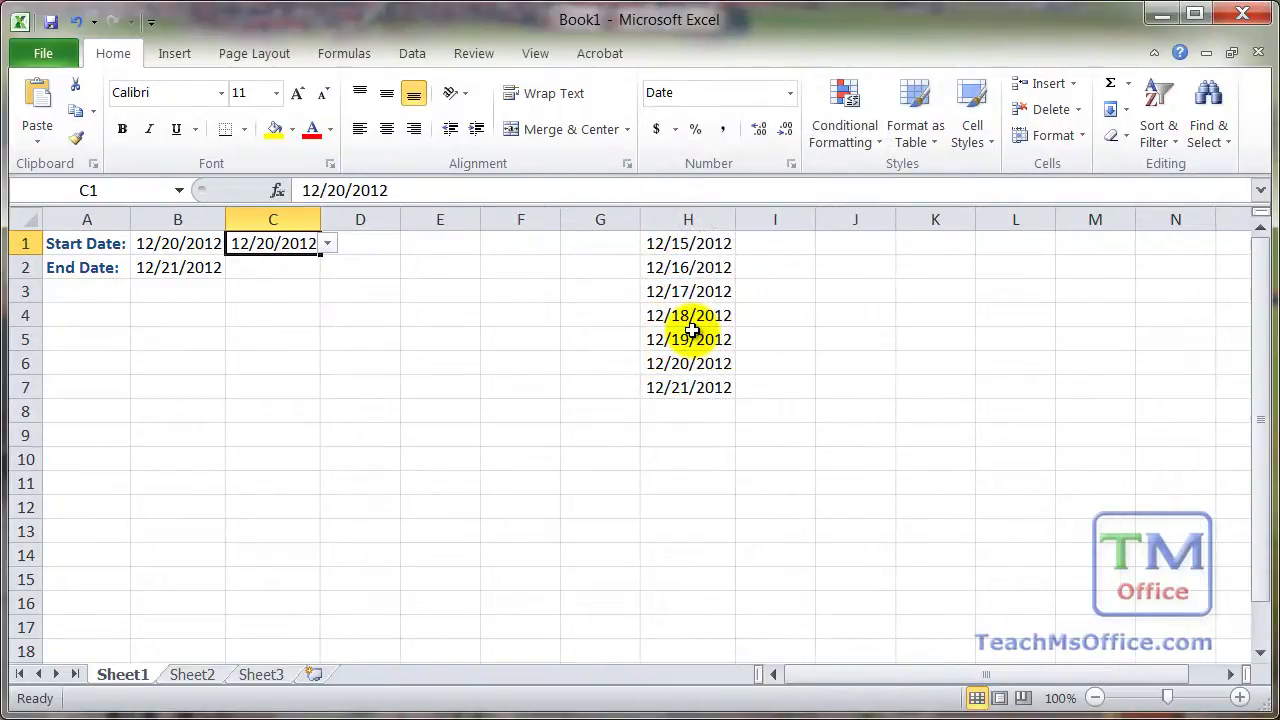
# - Pick 12/18/2012 from C1's dropdown, replacing a brief 12/15/2012 choice
pyautogui.click(328, 244)
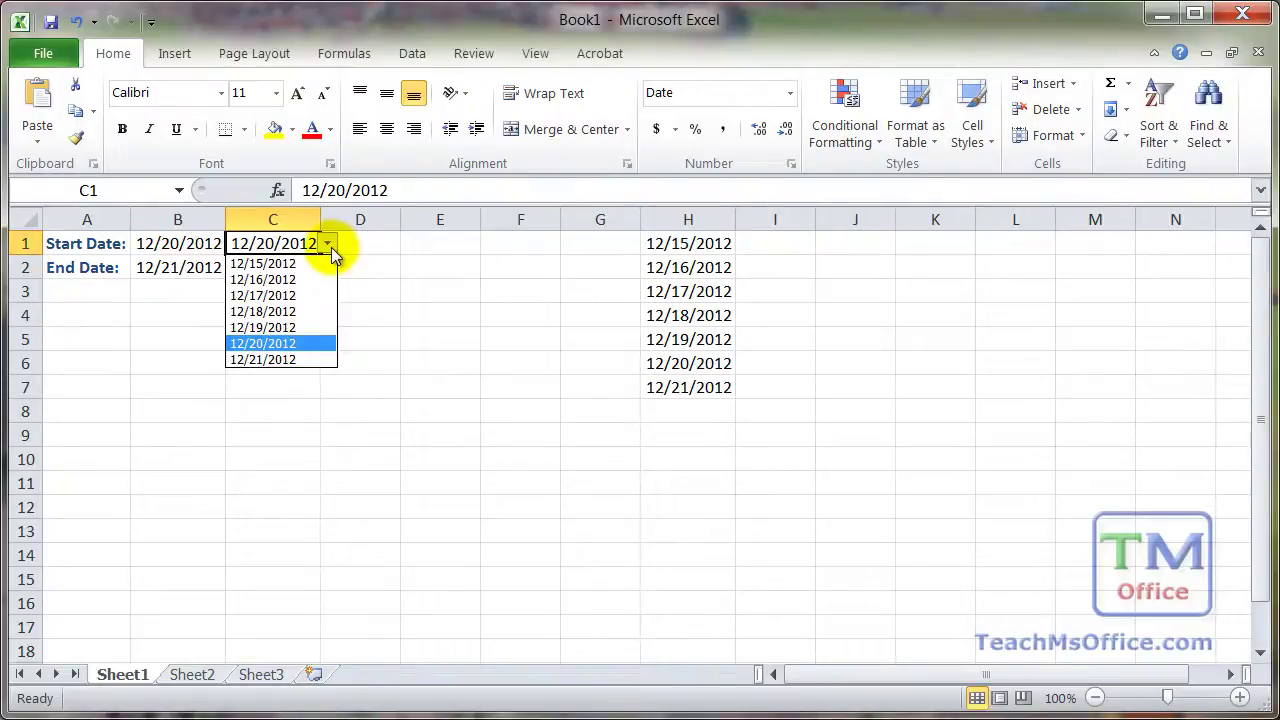
pyautogui.click(300, 264)
pyautogui.click(328, 244)
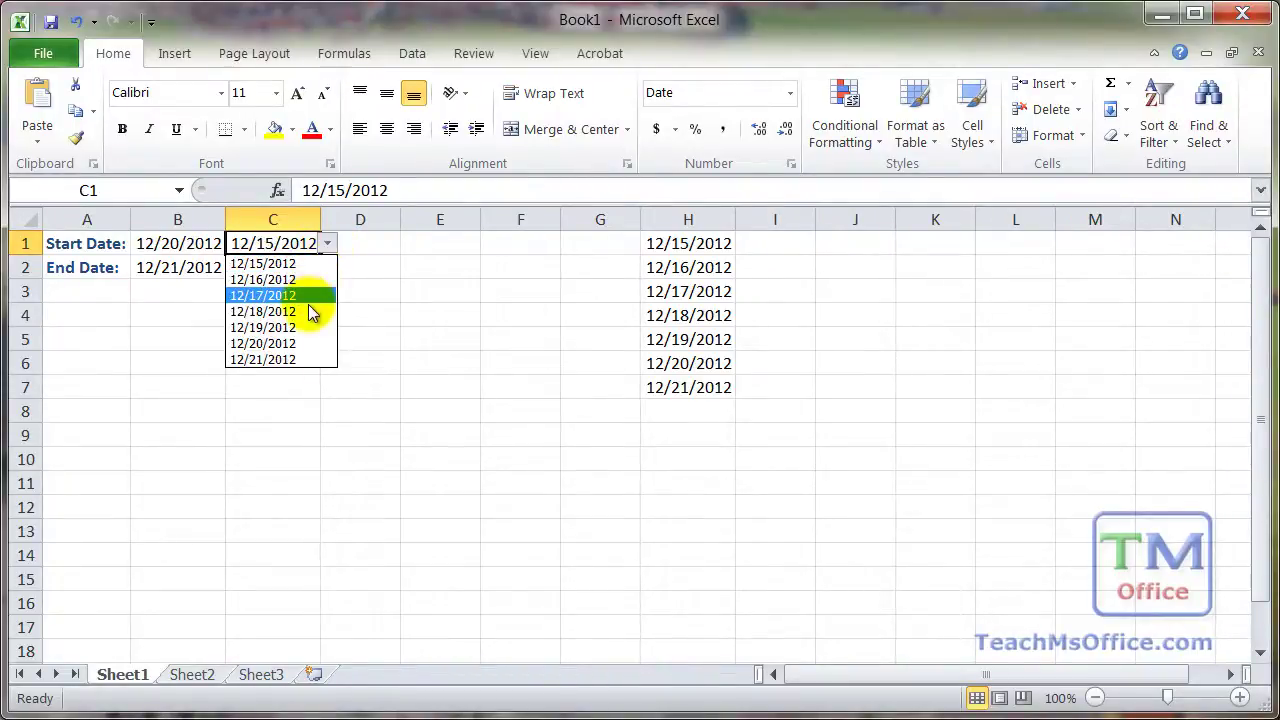
pyautogui.click(308, 312)
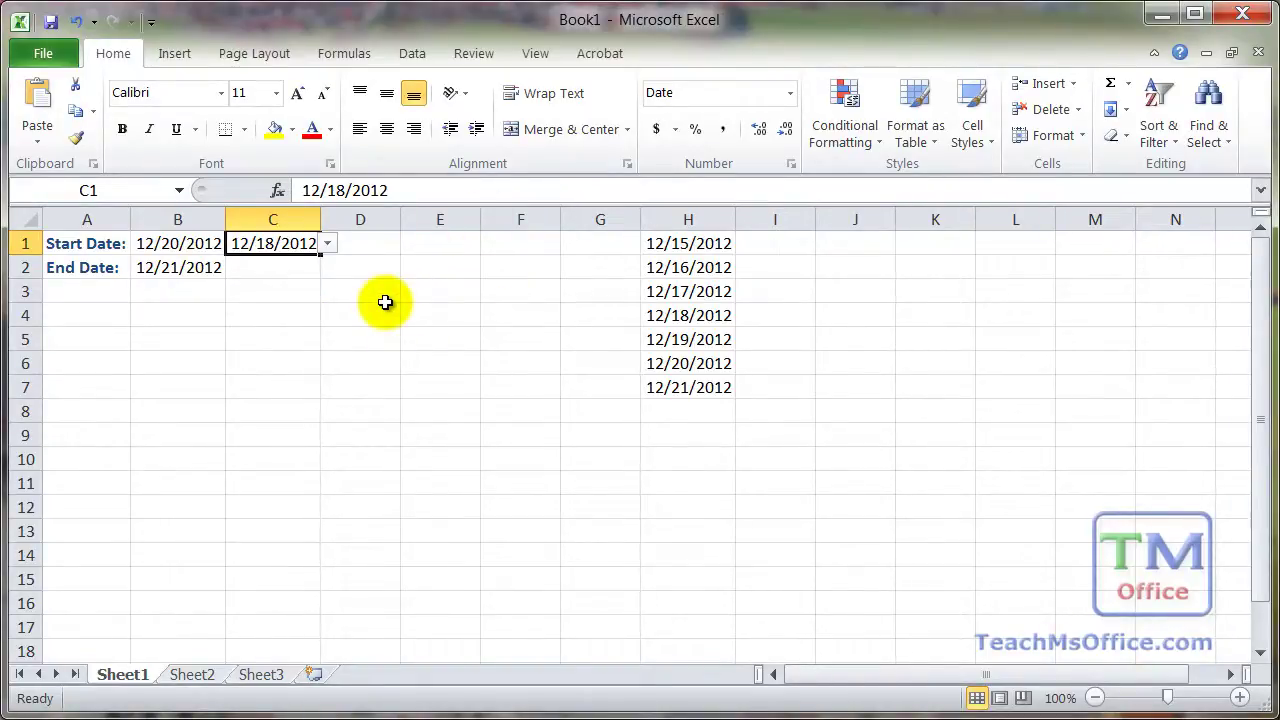
pyautogui.click(664, 245)
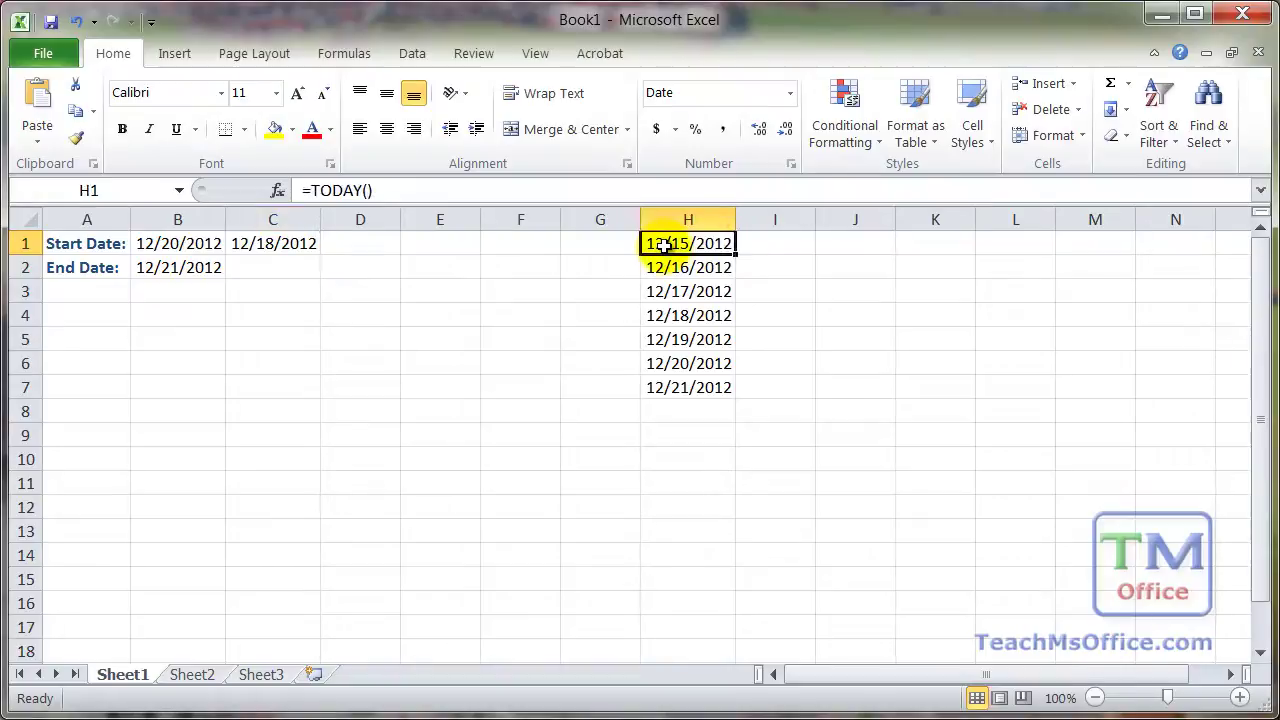
pyautogui.click(690, 268)
pyautogui.click(689, 292)
pyautogui.click(684, 314)
pyautogui.click(686, 339)
pyautogui.click(684, 363)
pyautogui.click(686, 387)
pyautogui.click(293, 243)
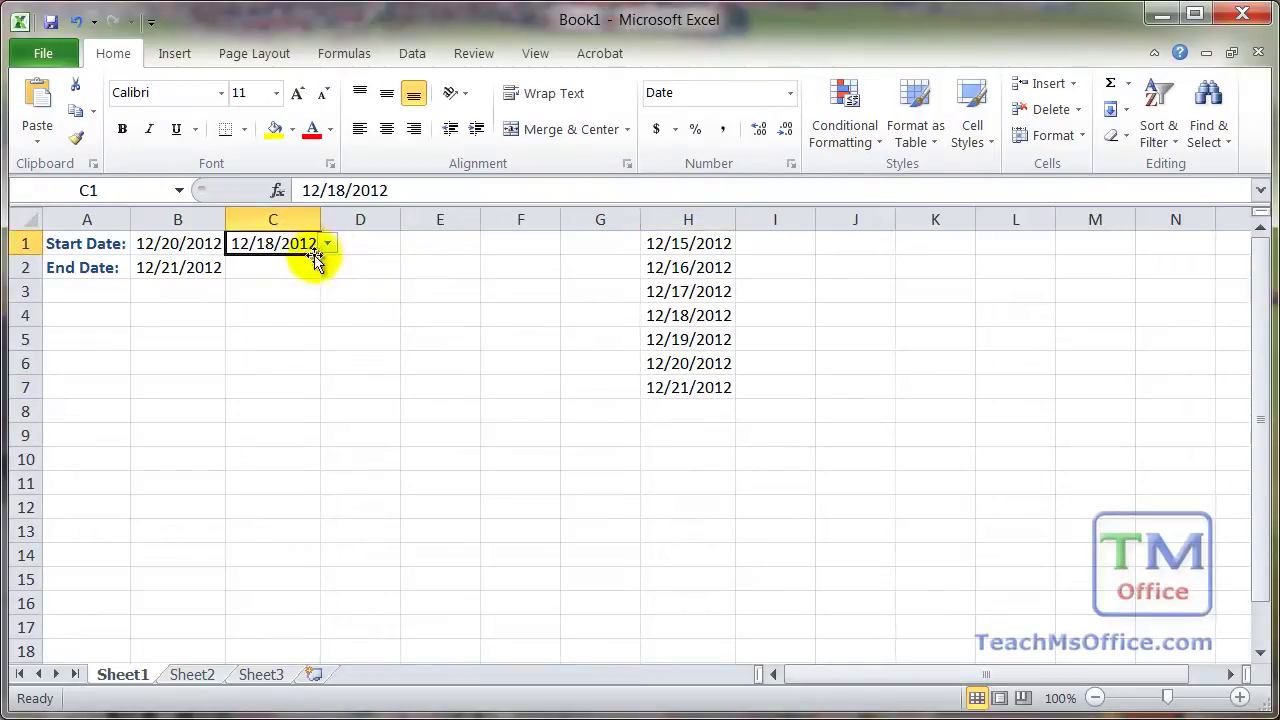
pyautogui.click(329, 245)
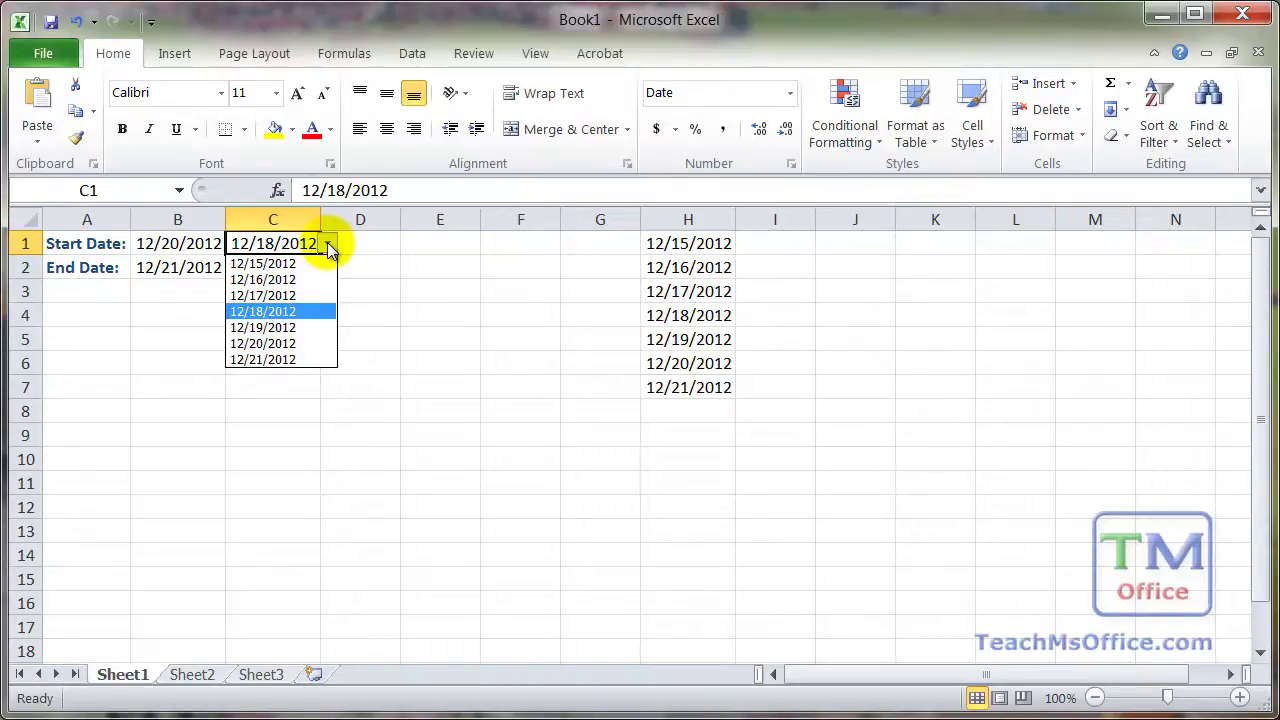
pyautogui.click(330, 246)
pyautogui.click(216, 382)
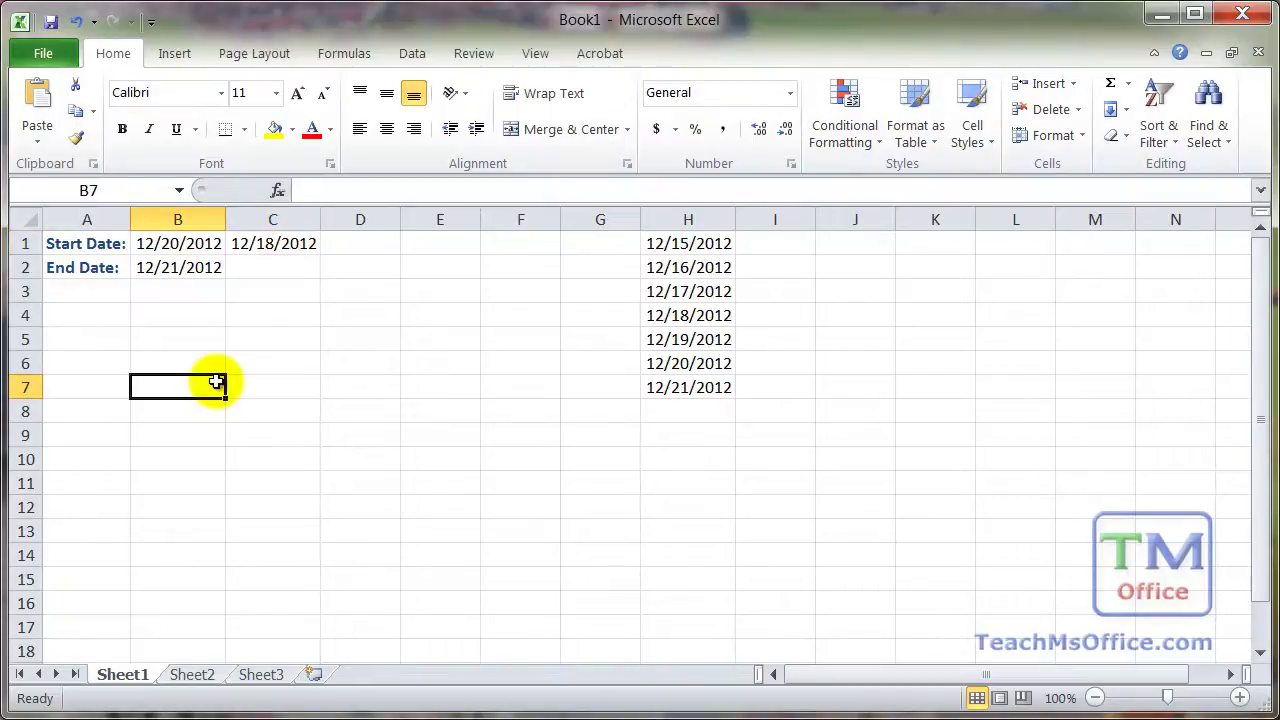
pyautogui.click(193, 244)
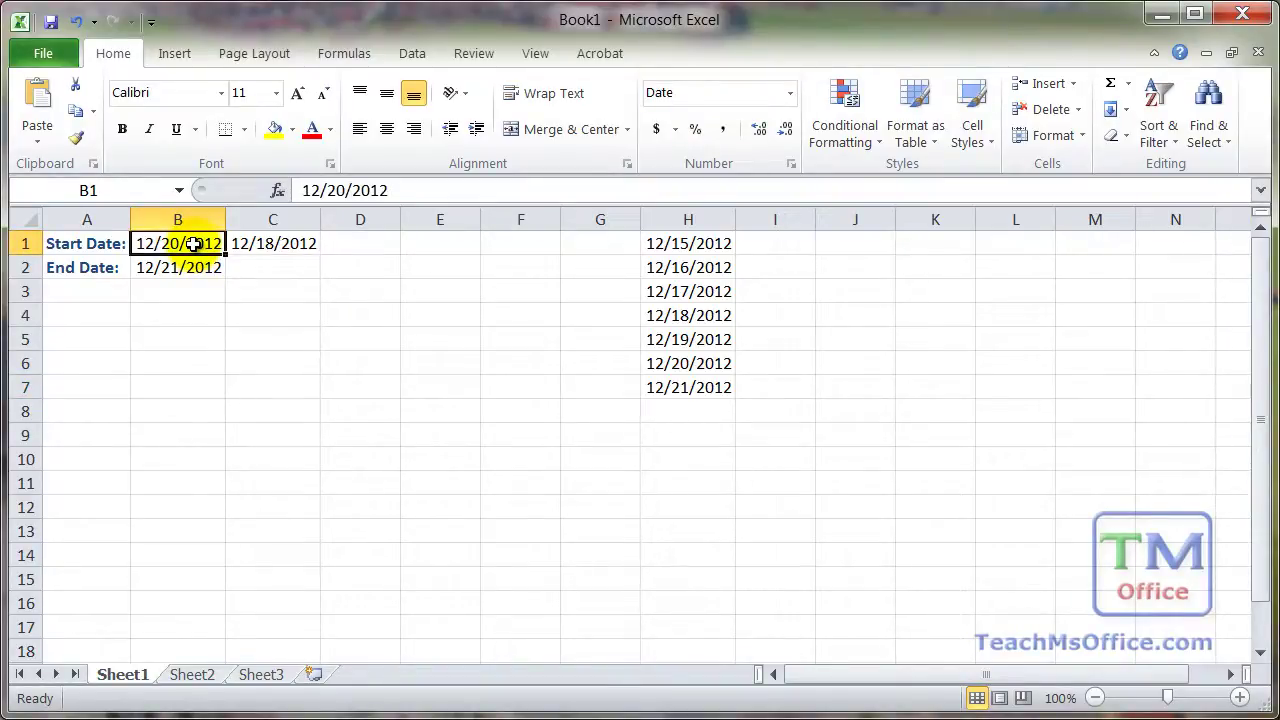
pyautogui.hotkey('alt', 'd')
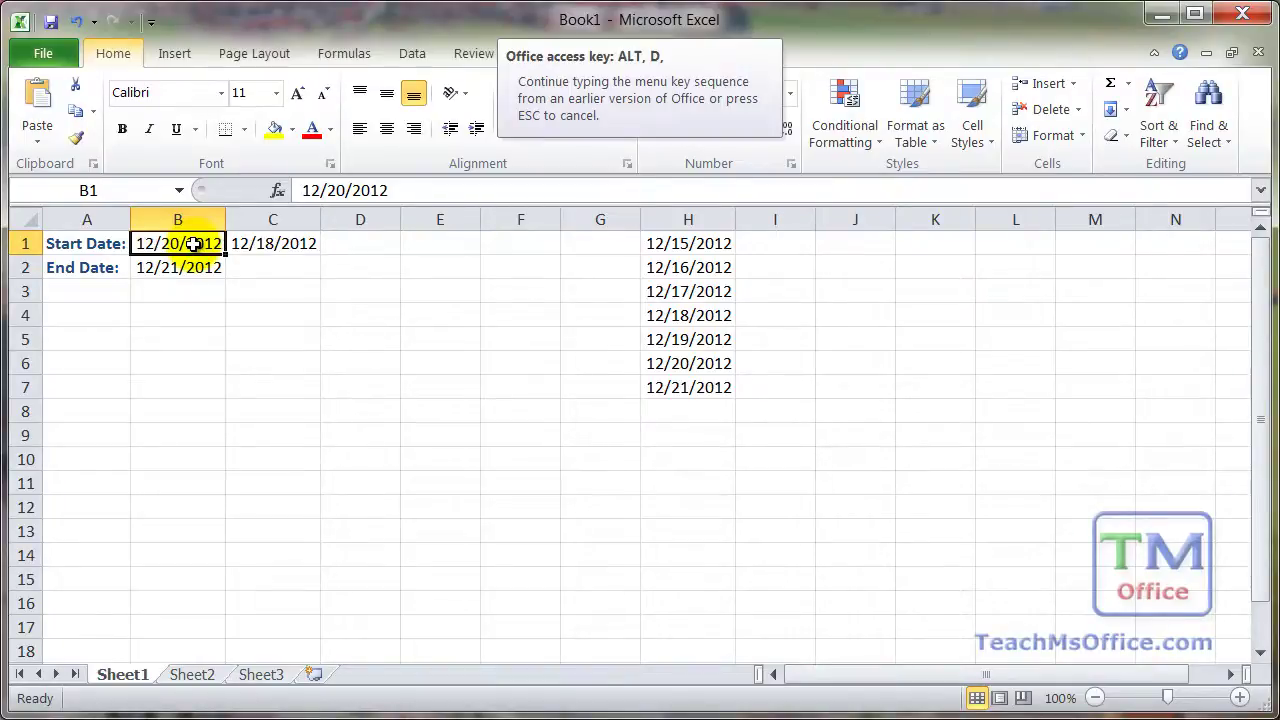
pyautogui.press('l')
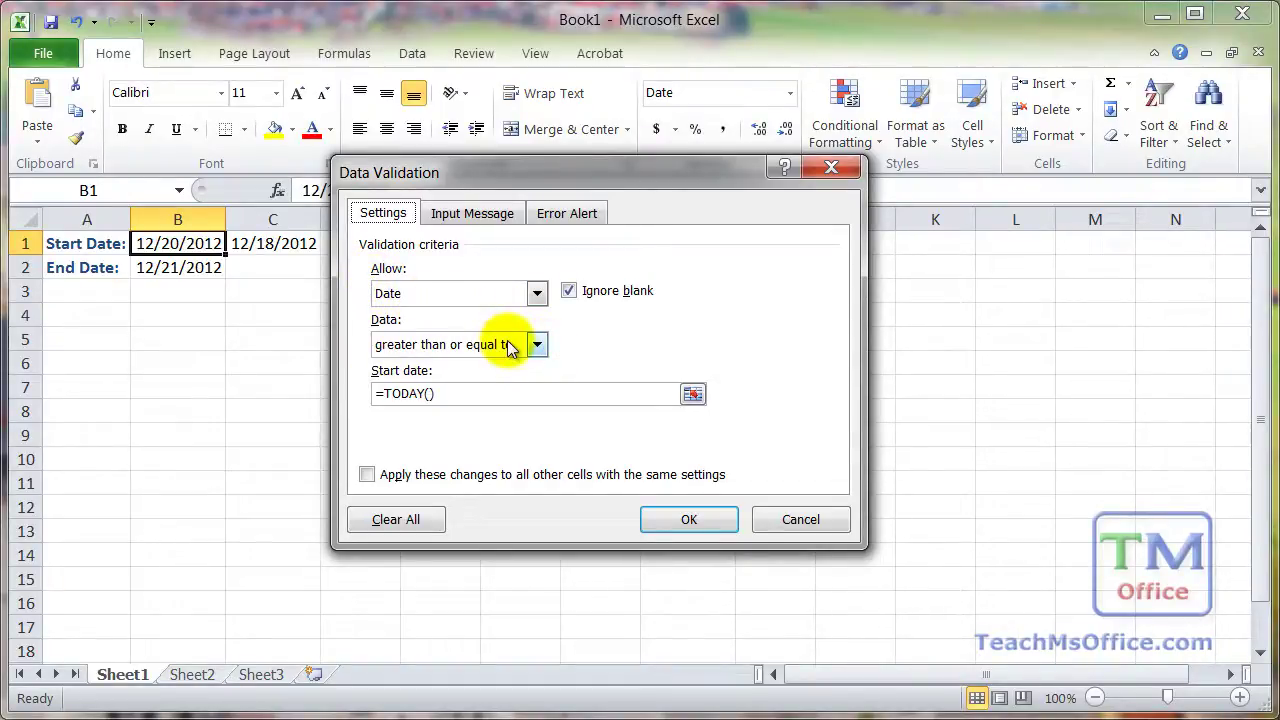
pyautogui.click(538, 345)
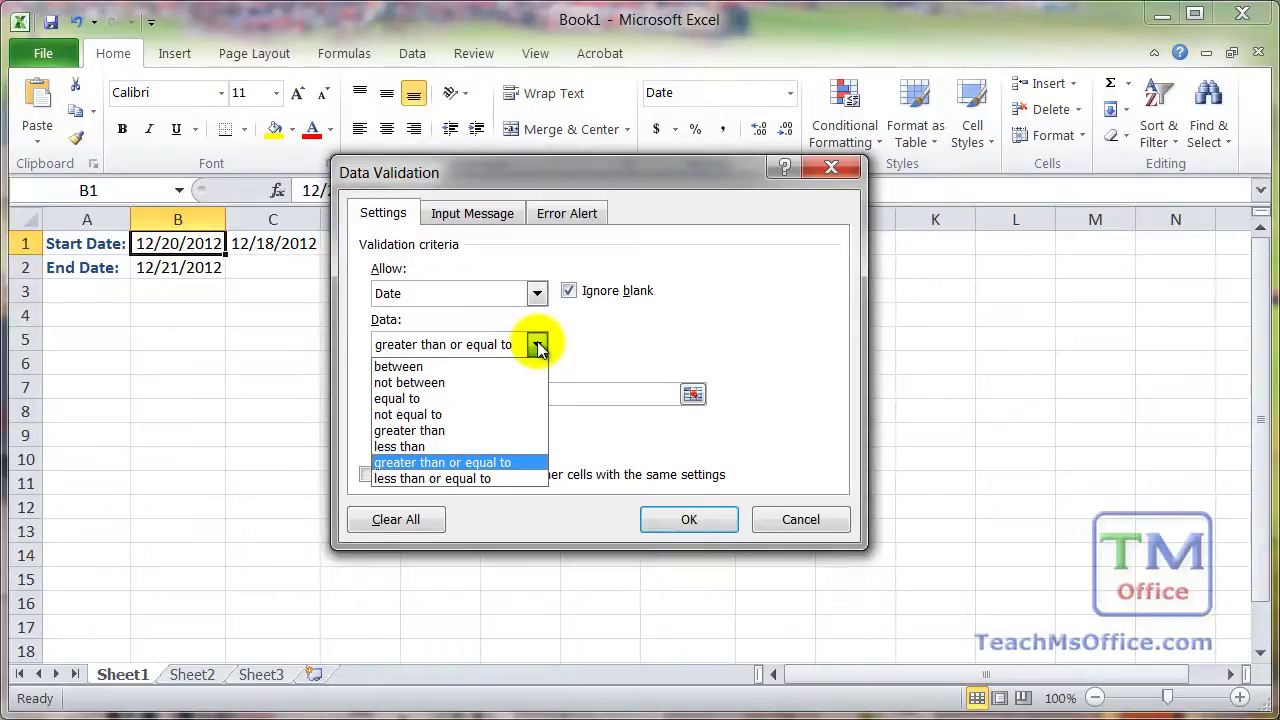
pyautogui.click(538, 345)
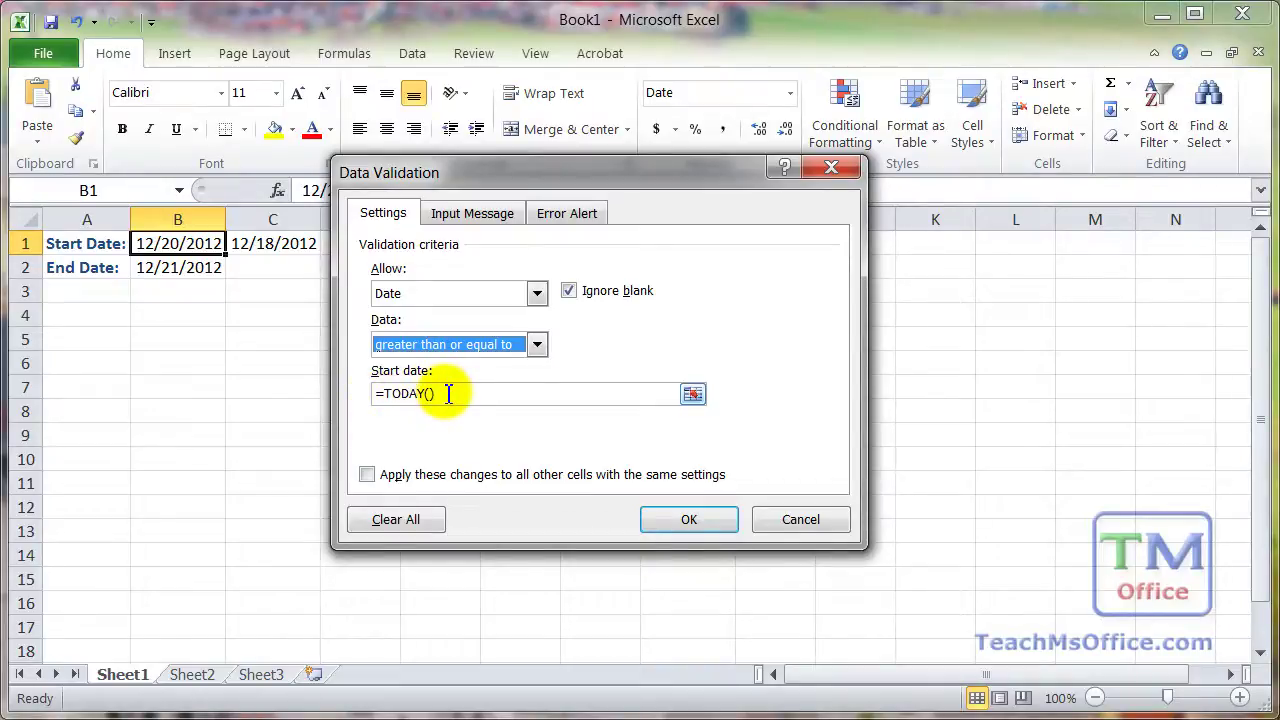
pyautogui.click(538, 345)
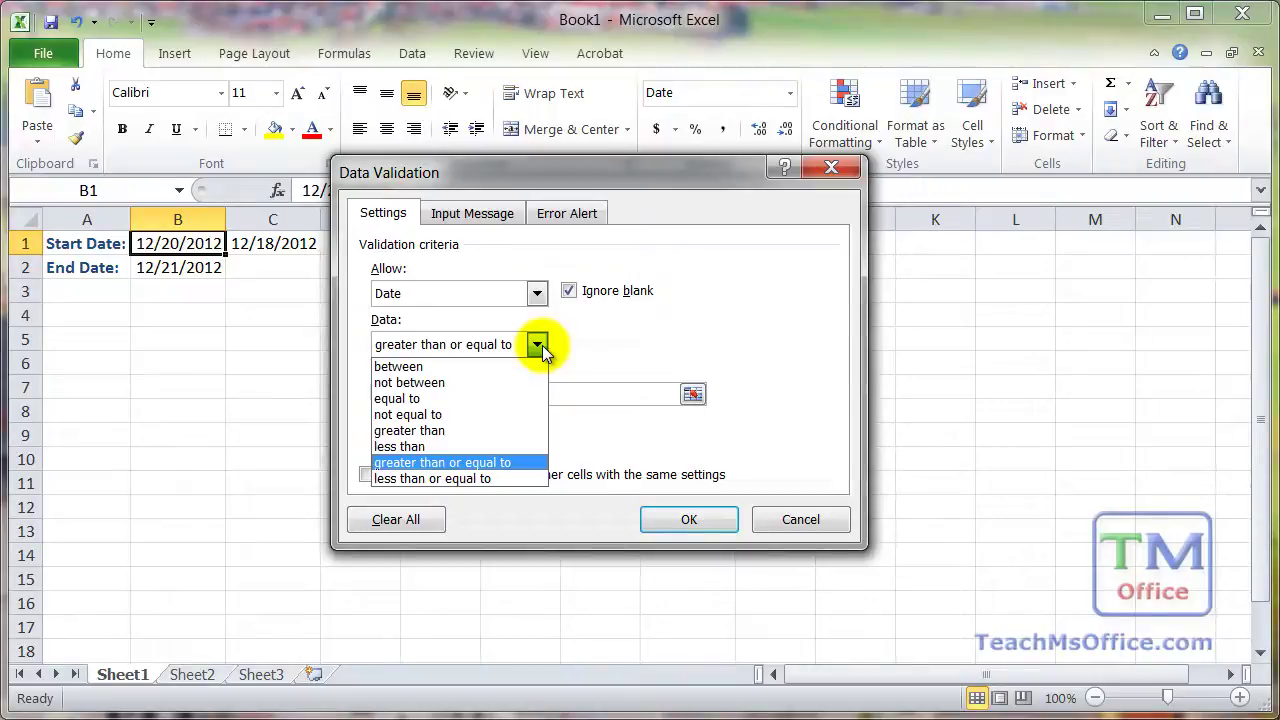
pyautogui.click(481, 430)
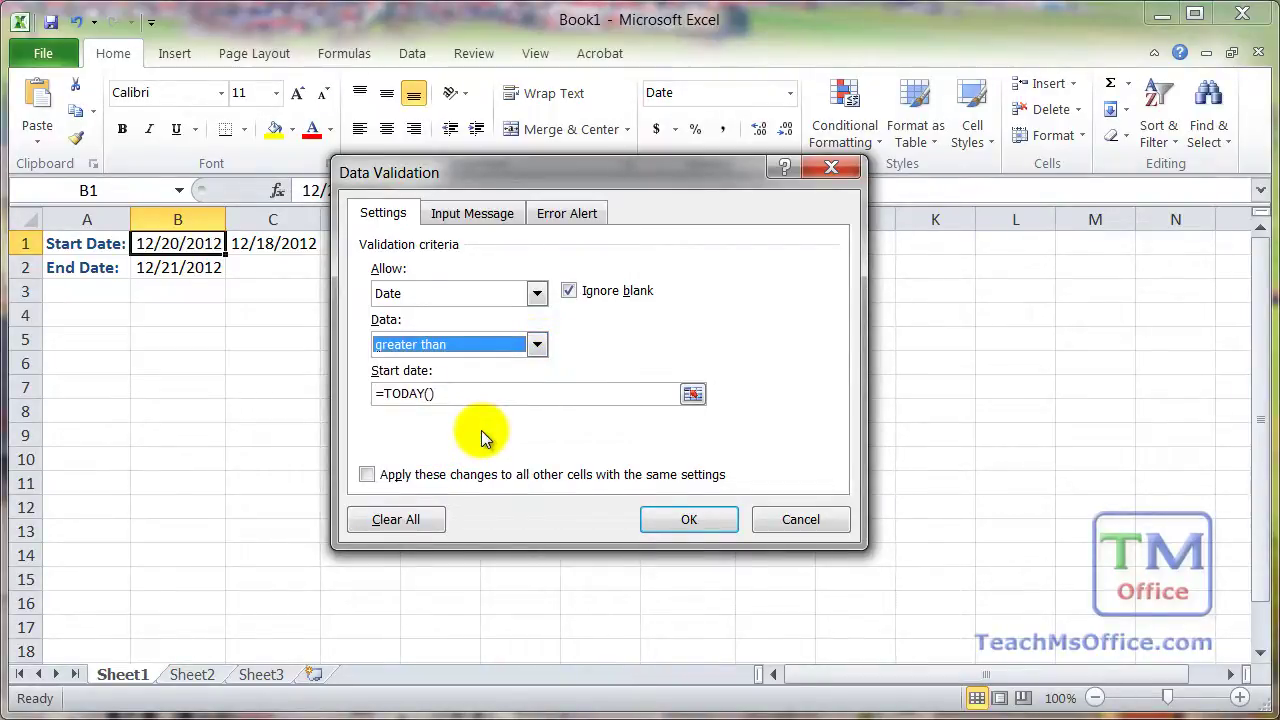
pyautogui.click(538, 345)
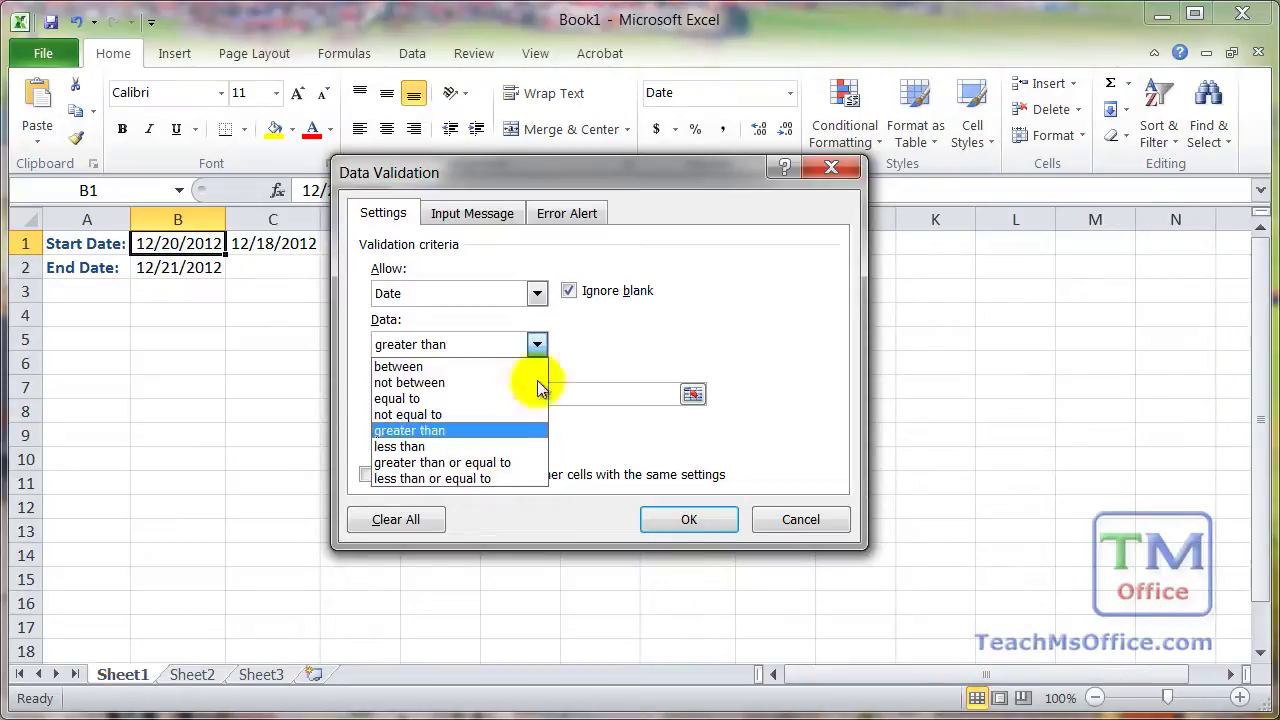
pyautogui.click(601, 341)
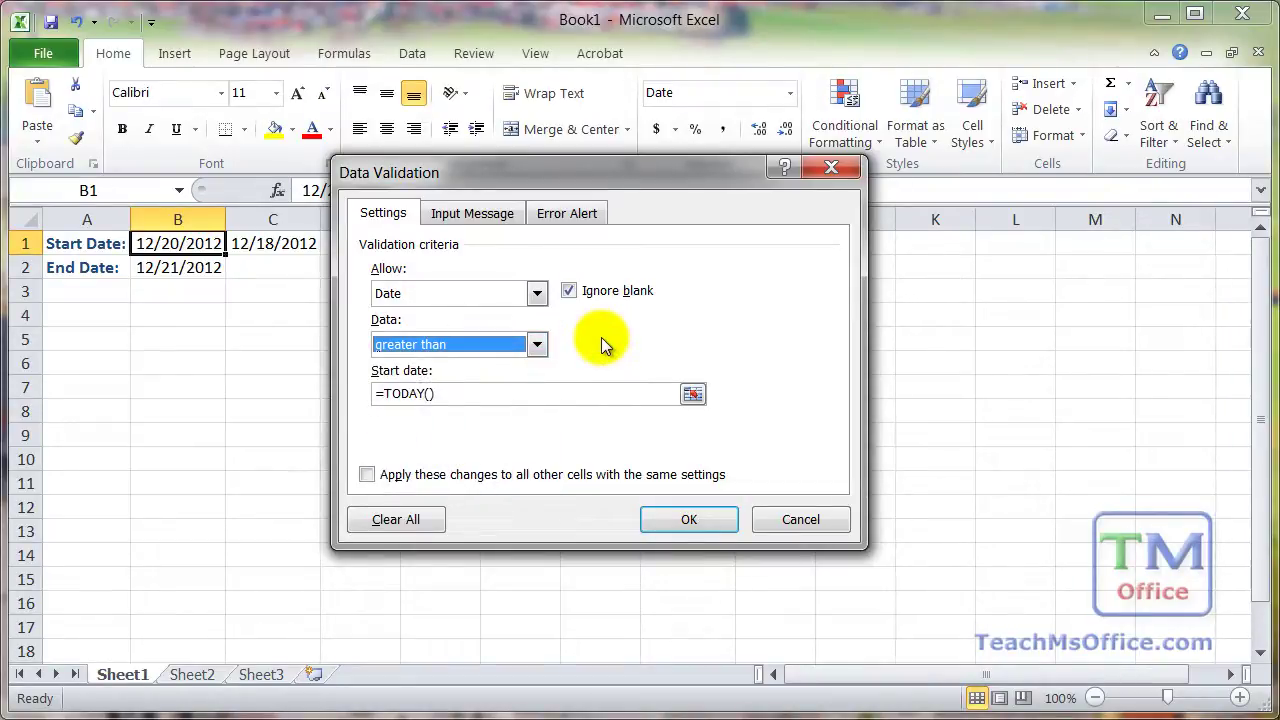
pyautogui.click(785, 521)
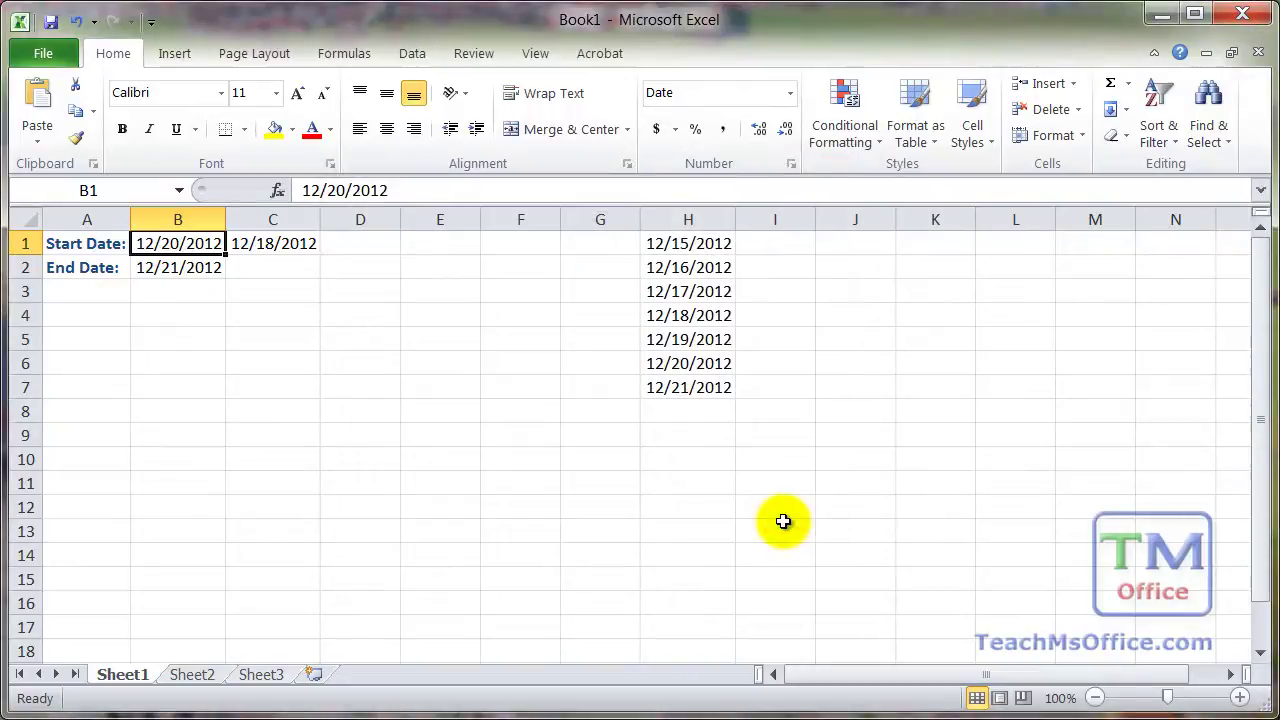
pyautogui.click(157, 267)
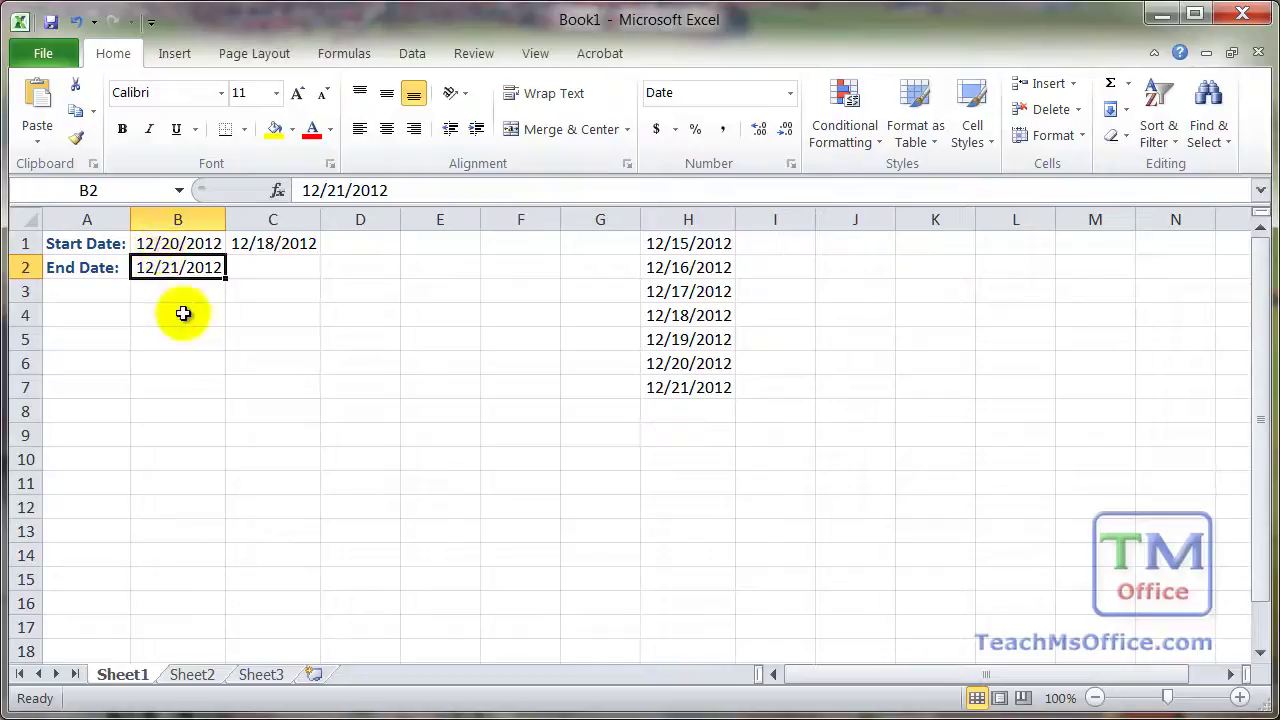
pyautogui.hotkey('alt', 'd')
pyautogui.press('l')
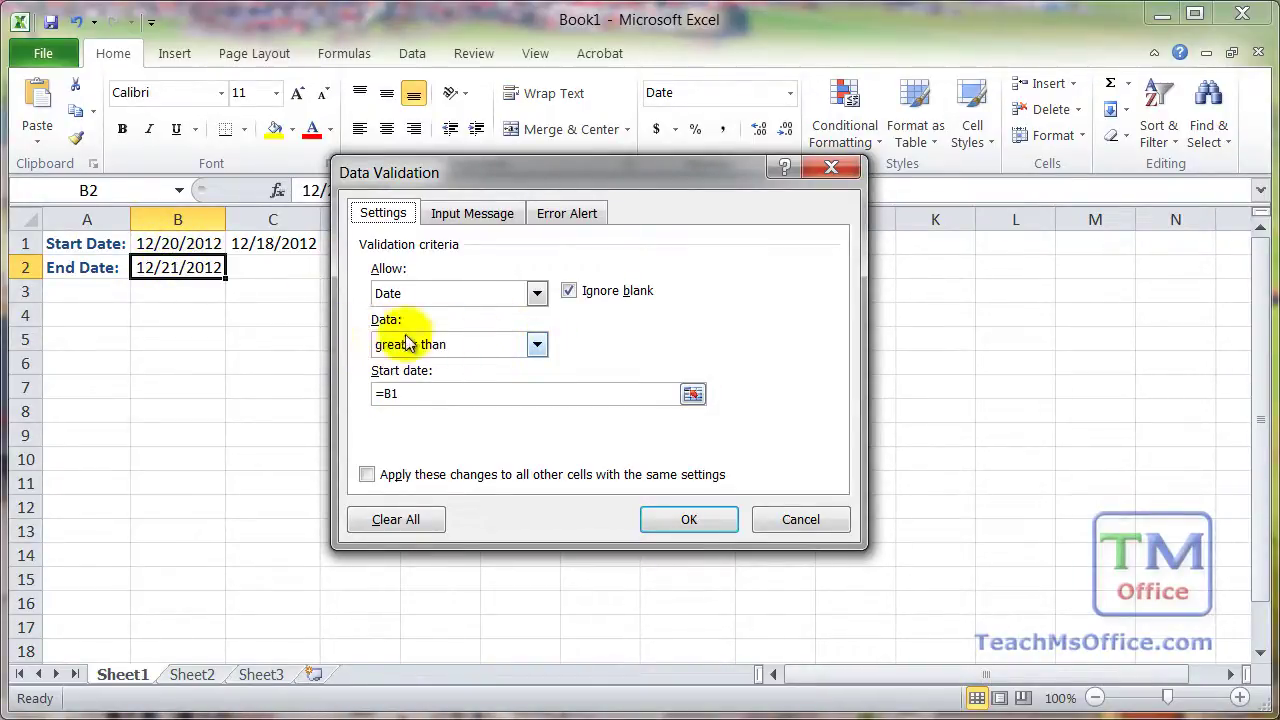
pyautogui.click(536, 344)
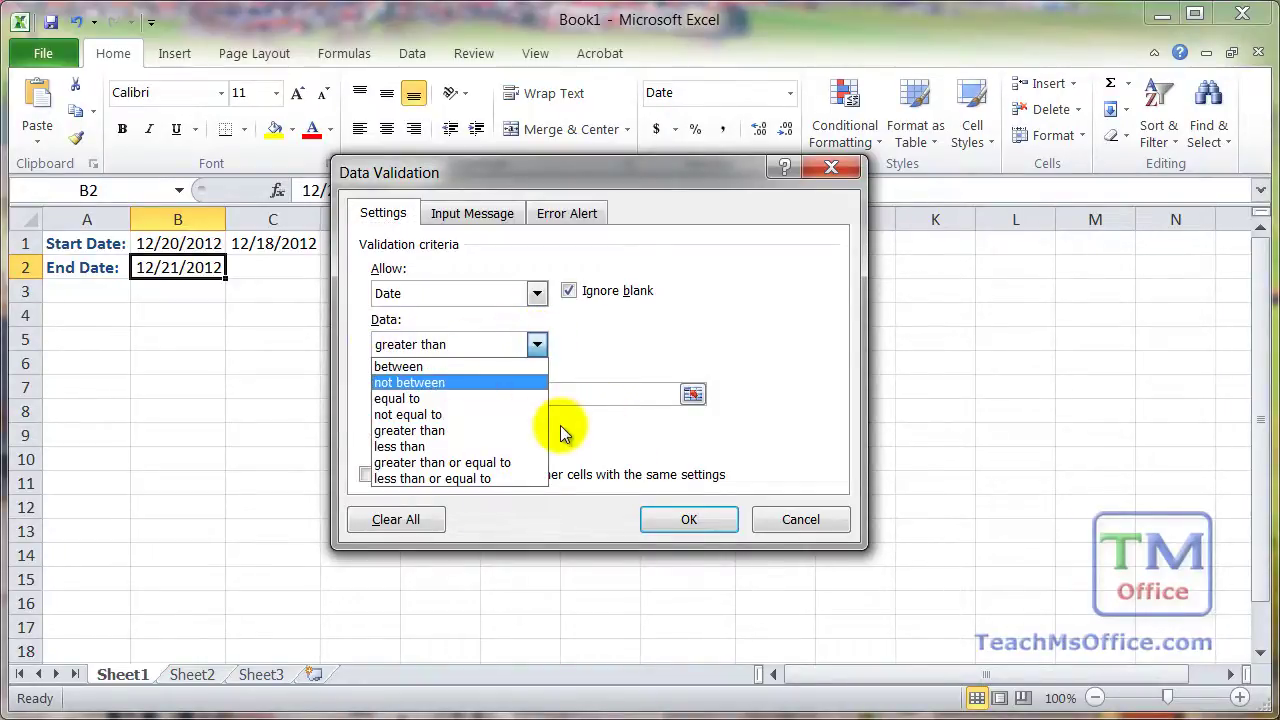
pyautogui.click(771, 520)
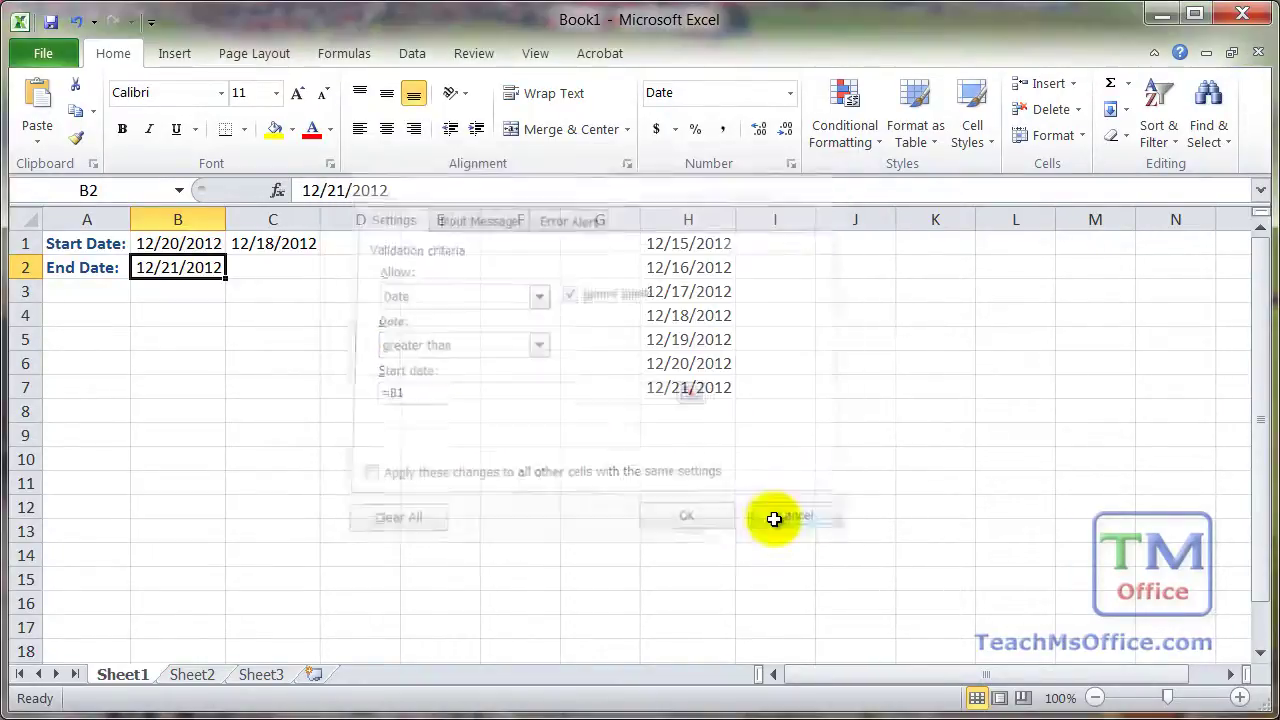
pyautogui.click(573, 425)
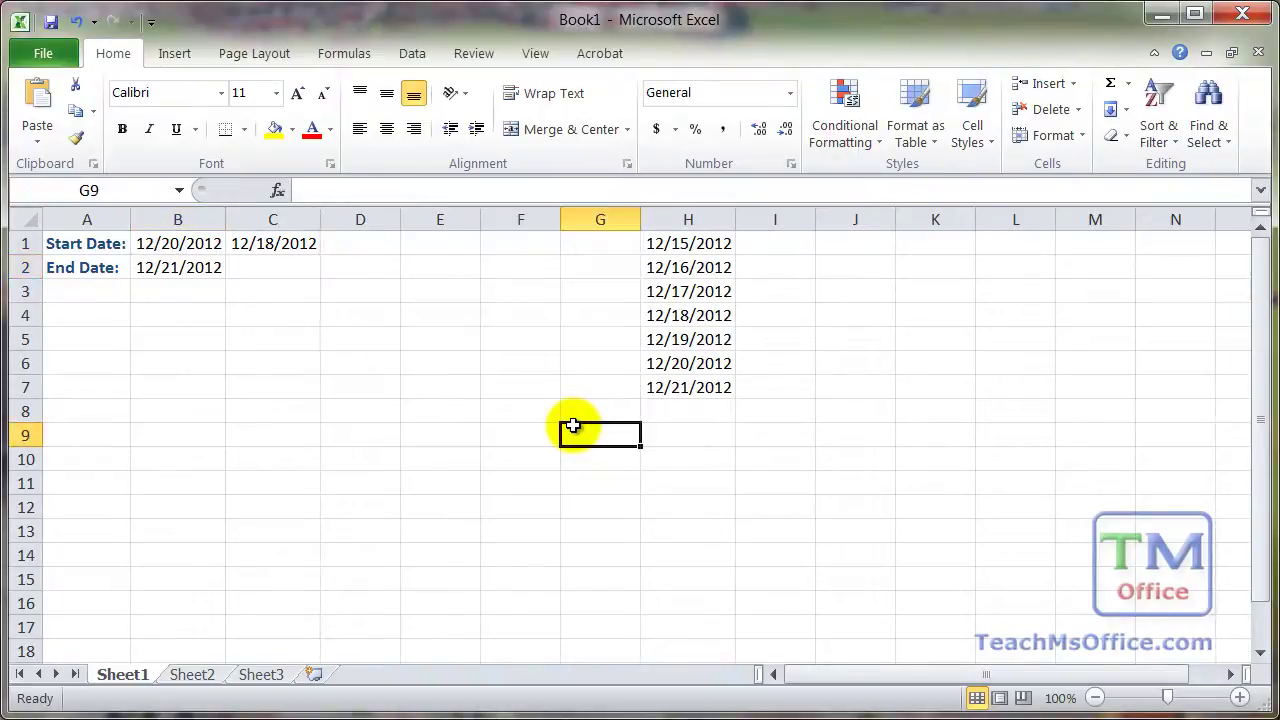
pyautogui.click(680, 244)
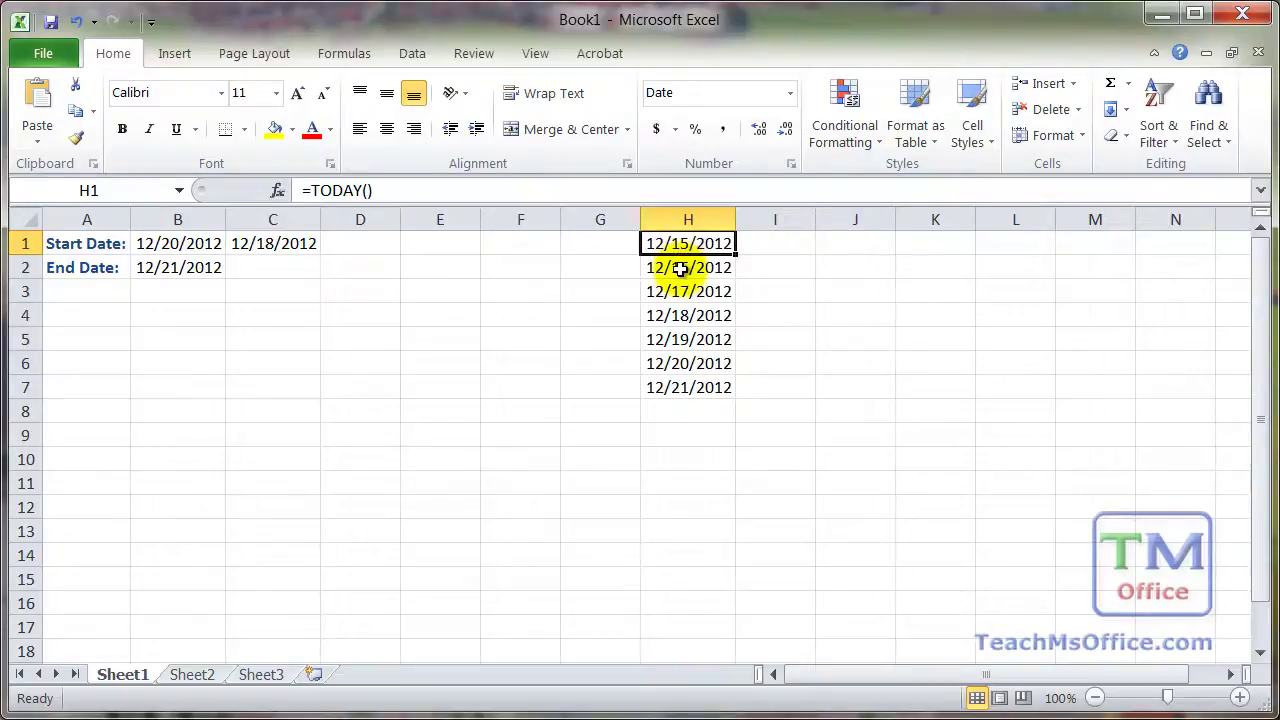
pyautogui.click(678, 267)
pyautogui.click(680, 291)
pyautogui.click(679, 315)
pyautogui.click(678, 339)
pyautogui.click(680, 363)
pyautogui.click(683, 389)
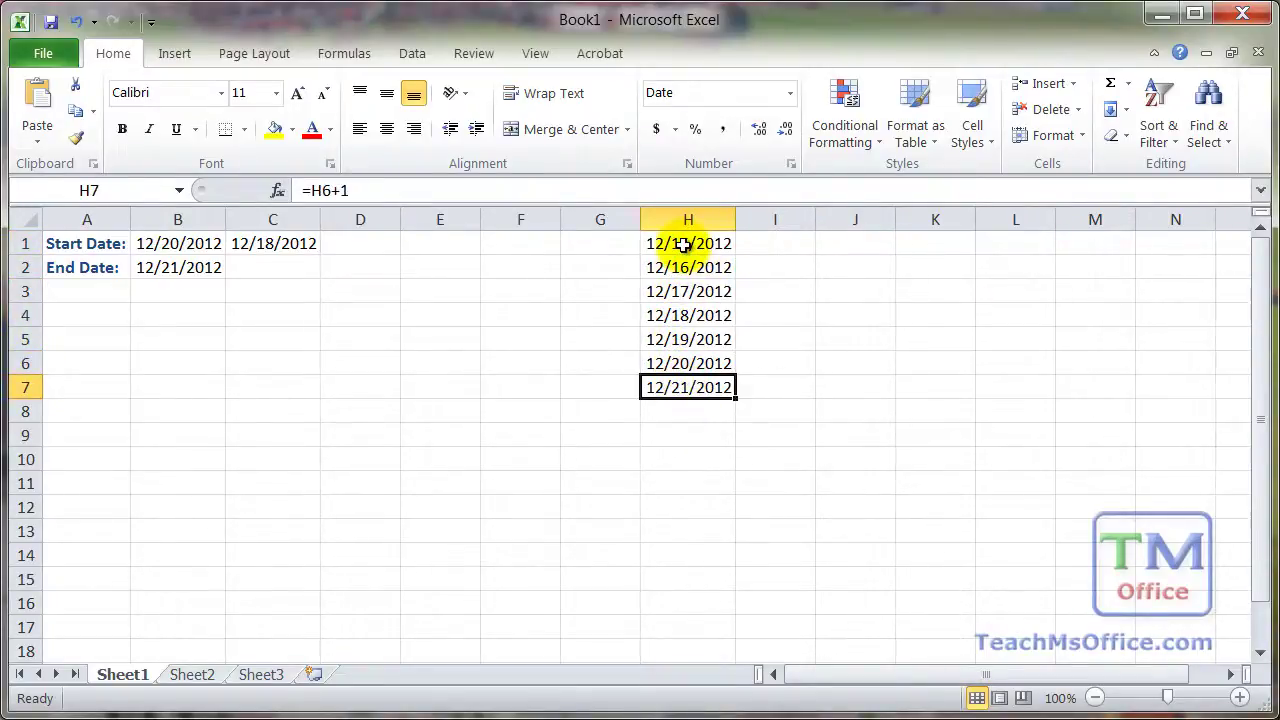
pyautogui.moveTo(683, 244); pyautogui.dragTo(683, 385)
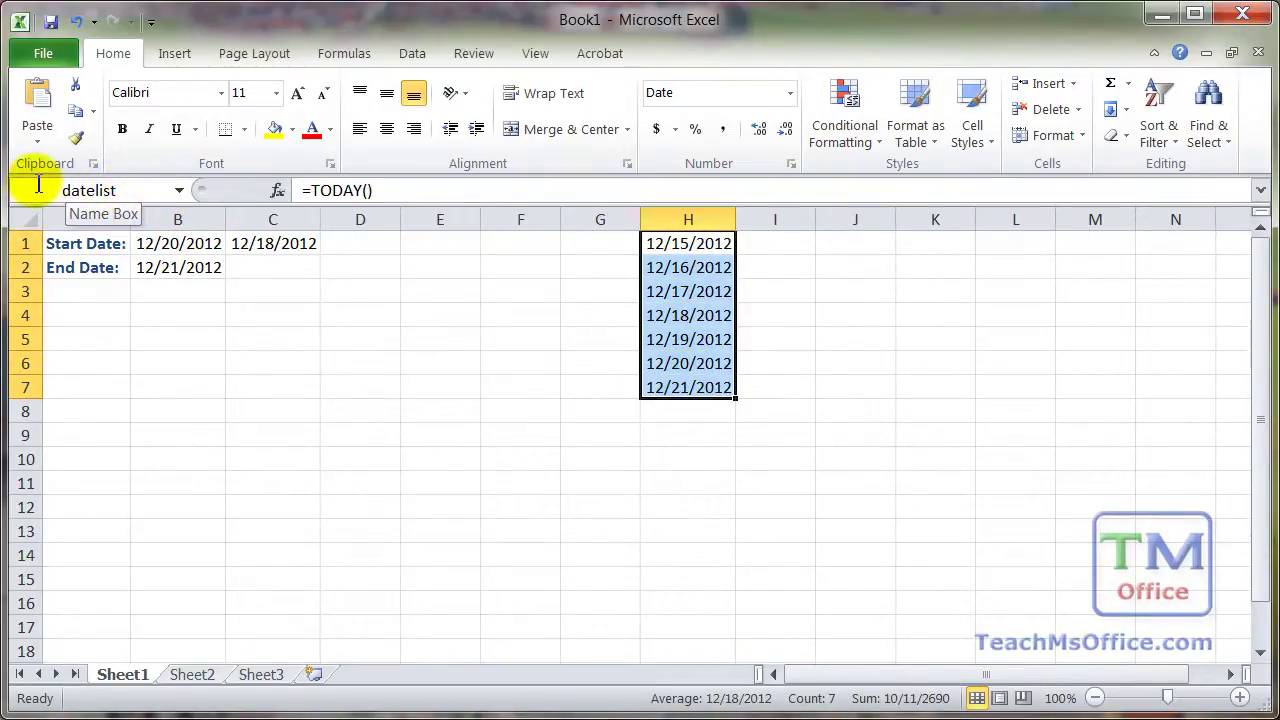
pyautogui.click(302, 242)
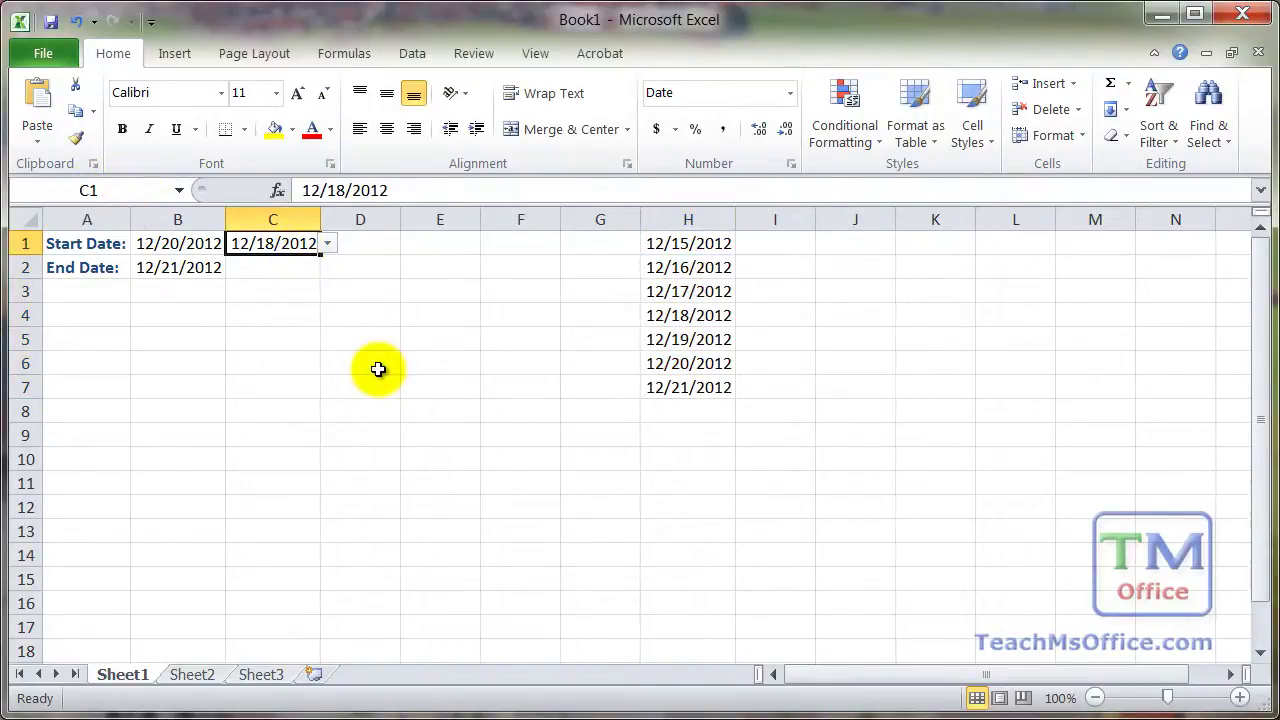
pyautogui.hotkey('alt', 'd')
pyautogui.press('l')
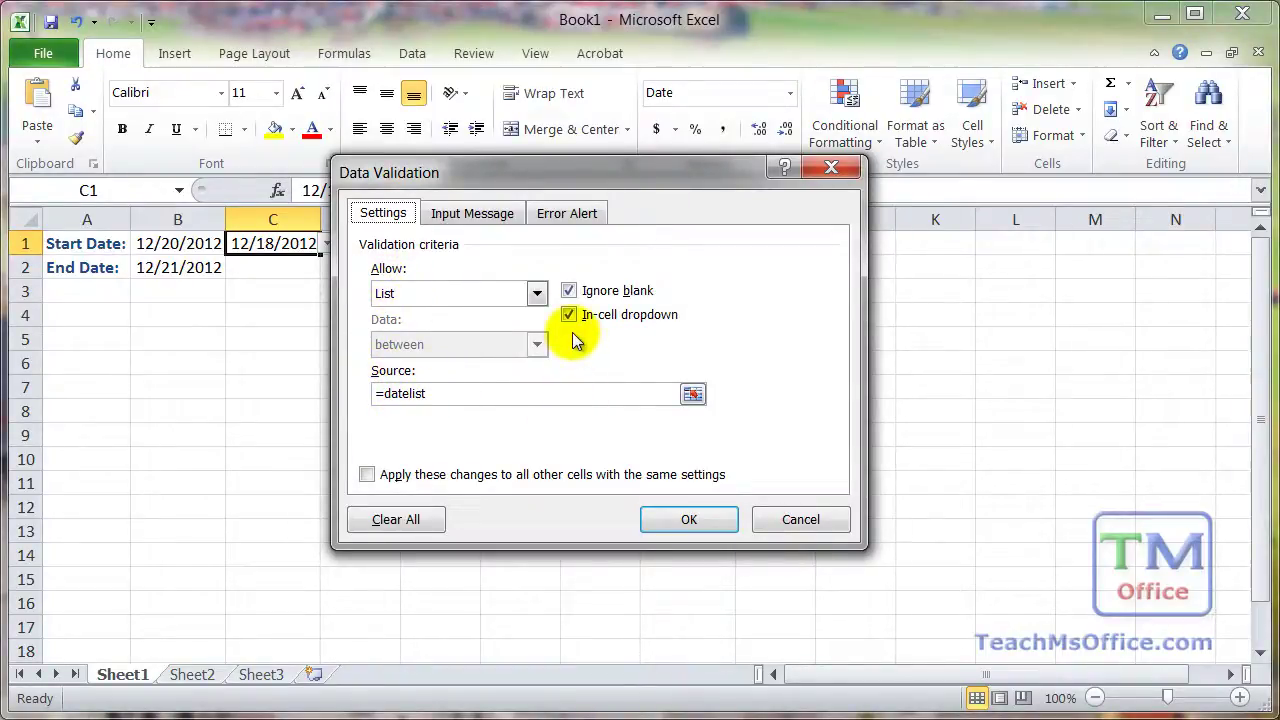
pyautogui.click(801, 520)
pyautogui.click(266, 342)
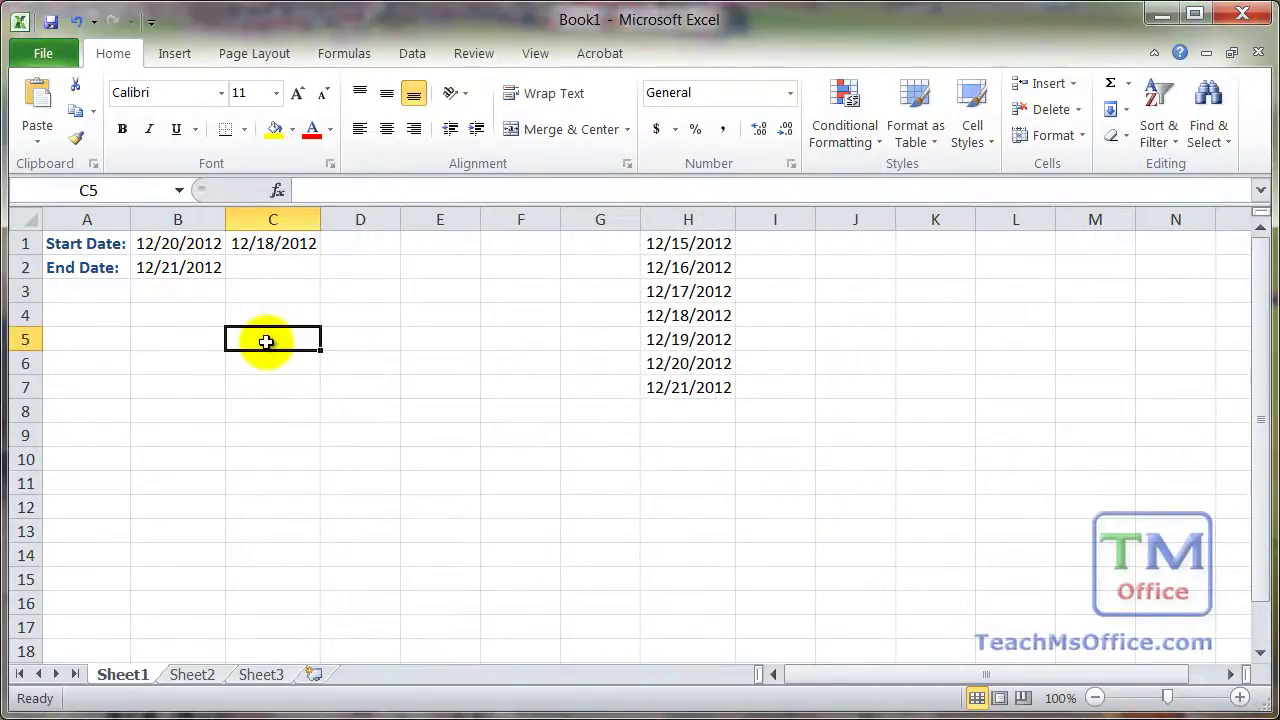